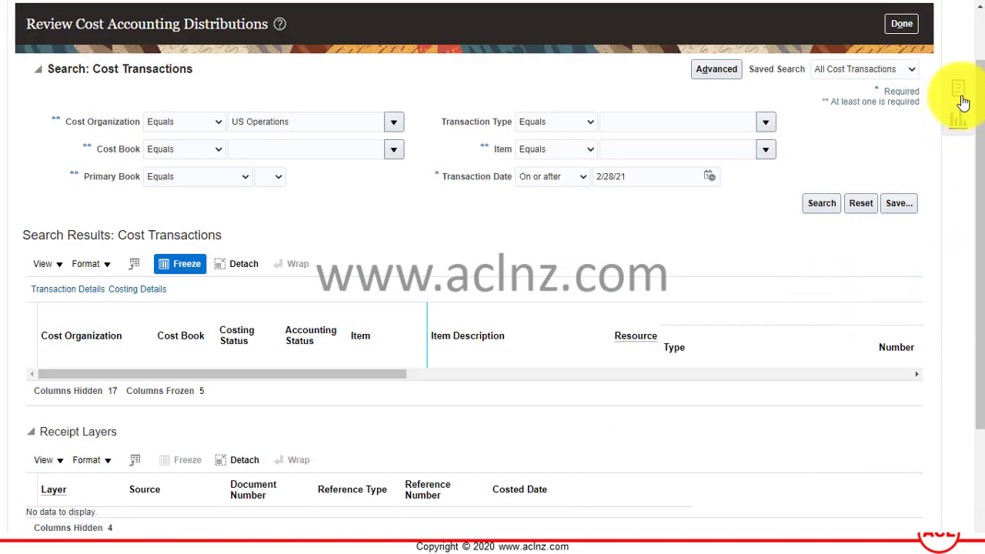
Close the Review Cost Accounting Distributions page and go to the Scheduled Processes work area
click(901, 28)
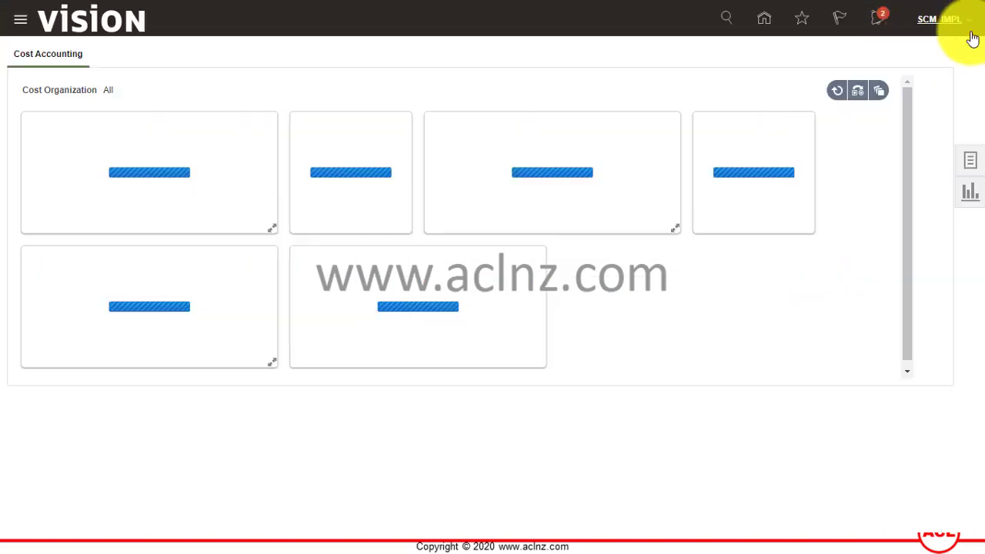
click(19, 28)
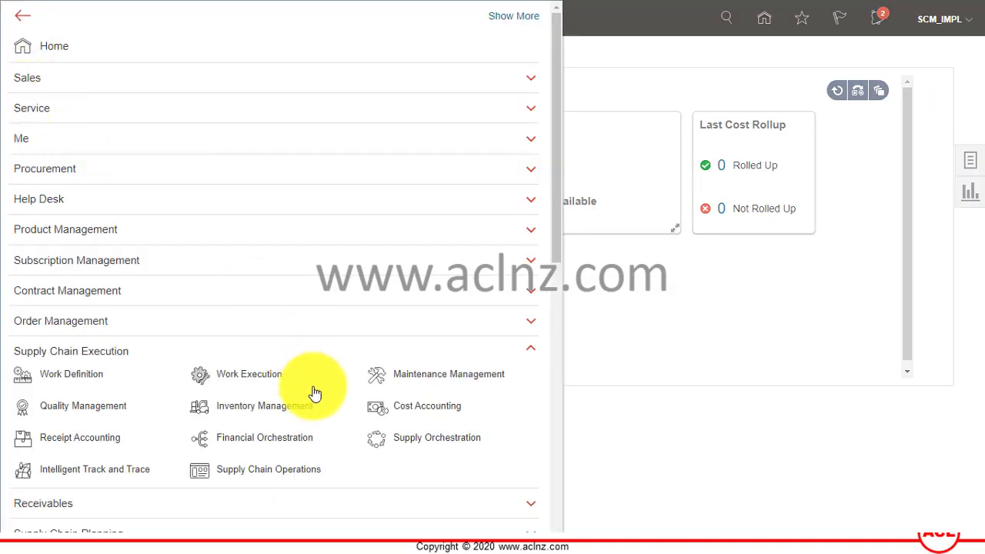
scroll(390, 348, down, 5)
scroll(389, 351, down, 3)
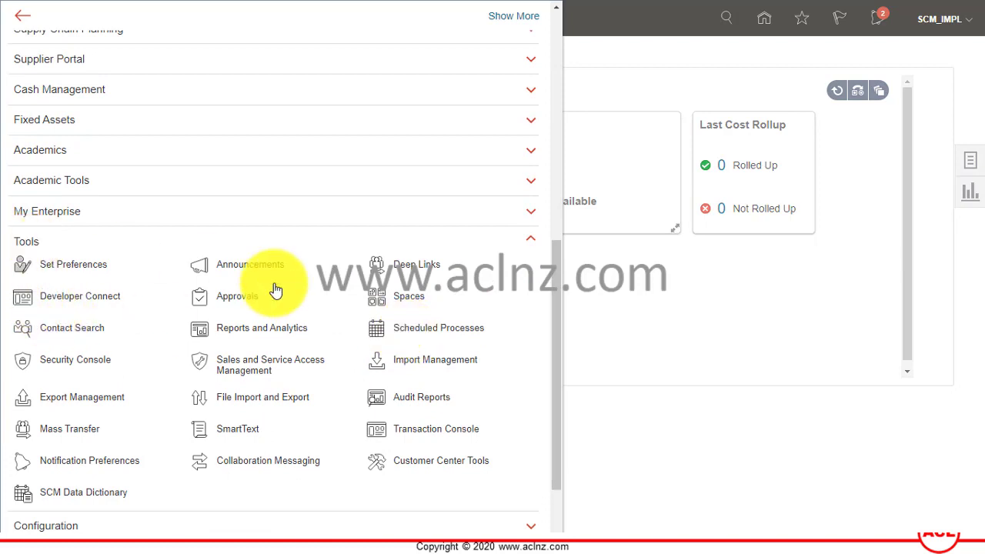
click(411, 324)
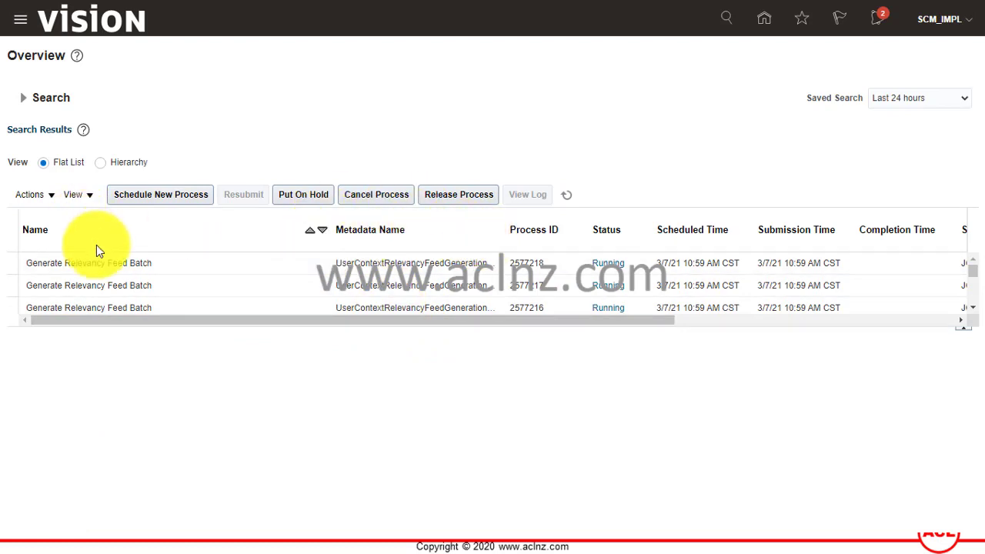
Schedule a new process of type Job using Create Cost Accounting Distributions
click(125, 268)
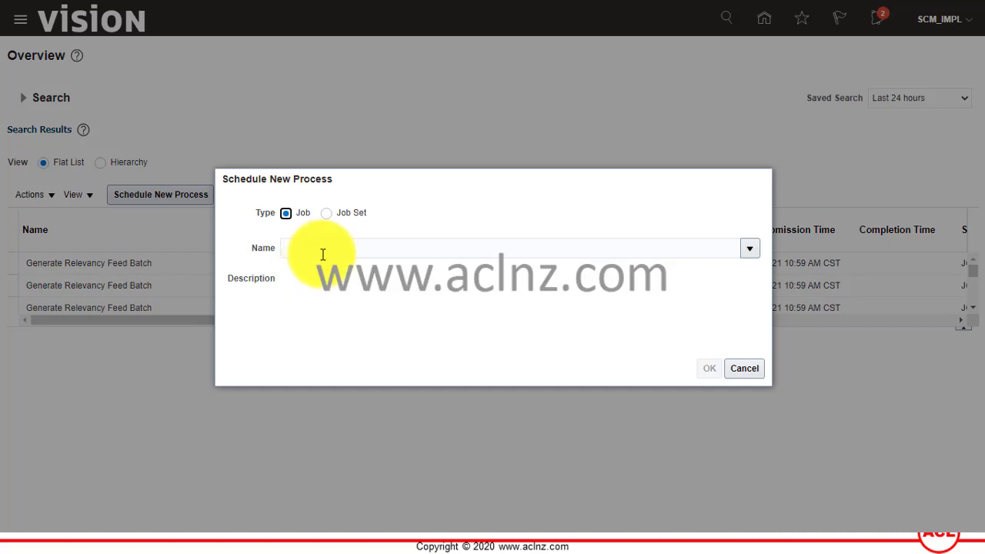
click(325, 246)
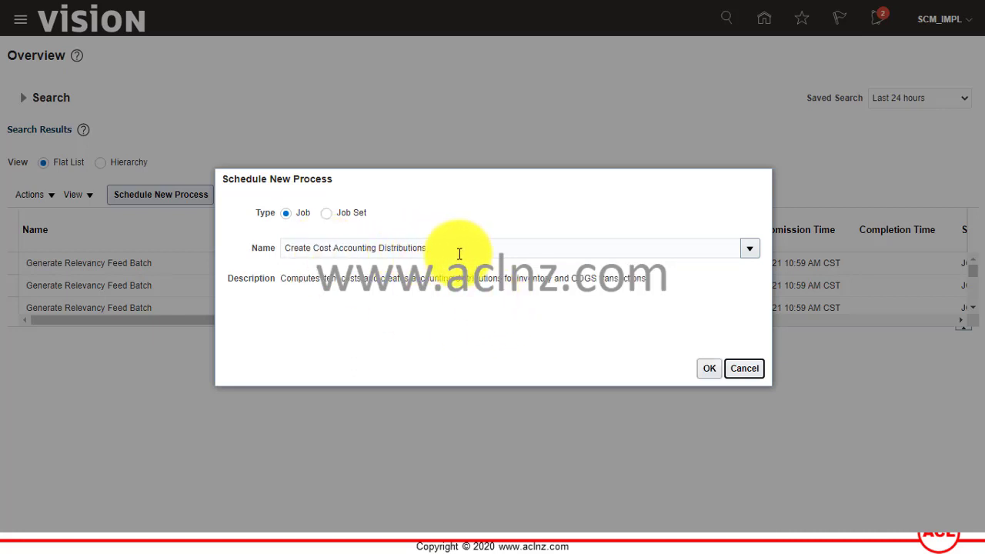
click(709, 370)
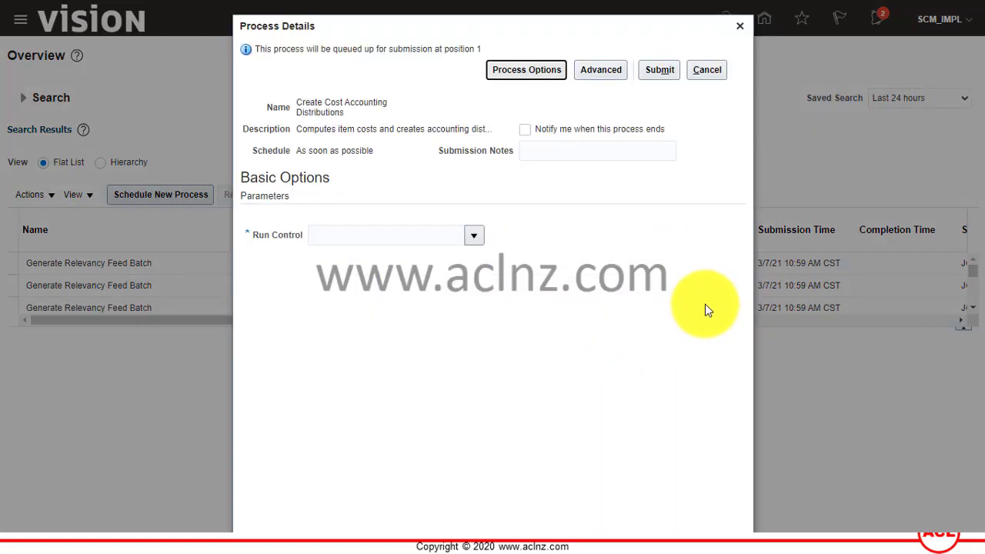
Find and choose US_OPERATIONS as the run control, and submit the Create Cost Accounting Distributions process
click(473, 234)
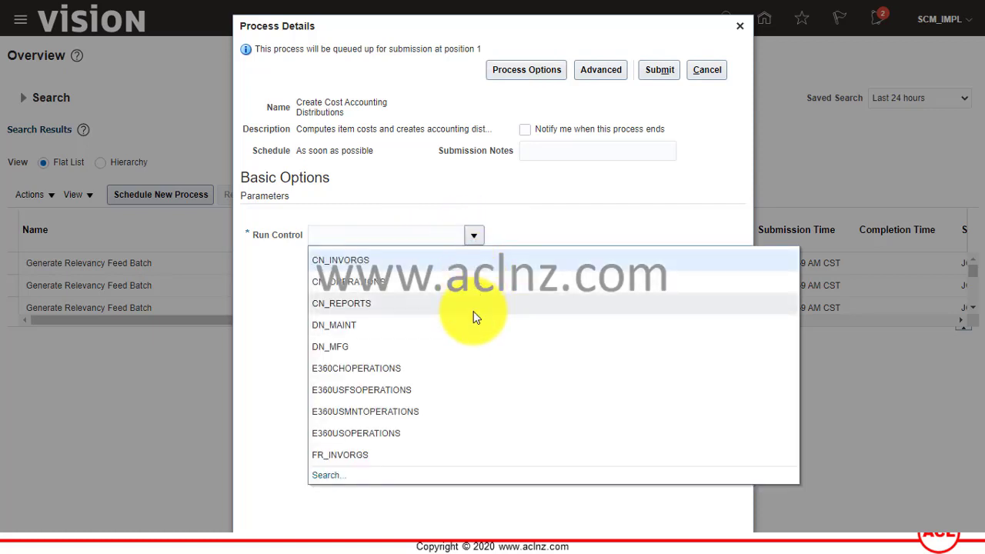
click(327, 475)
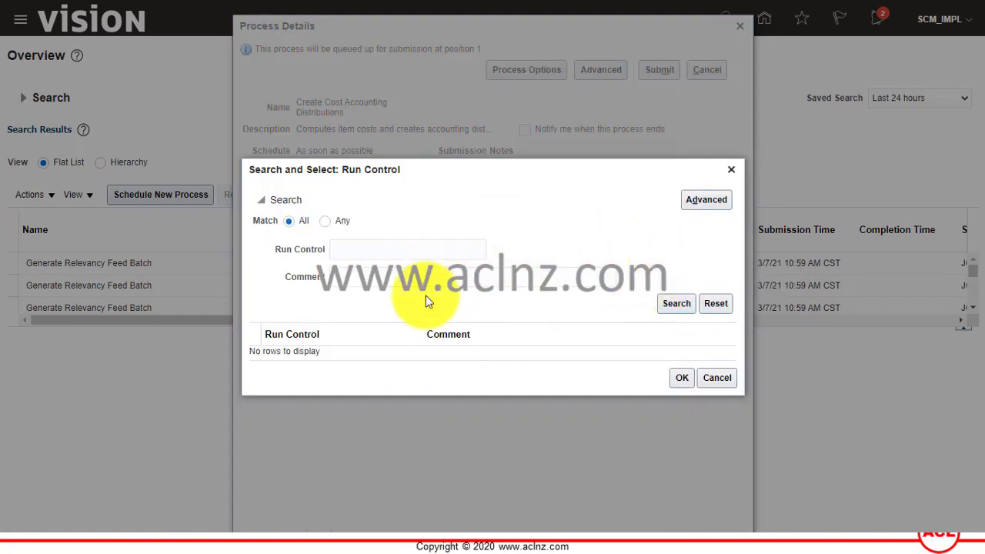
click(671, 302)
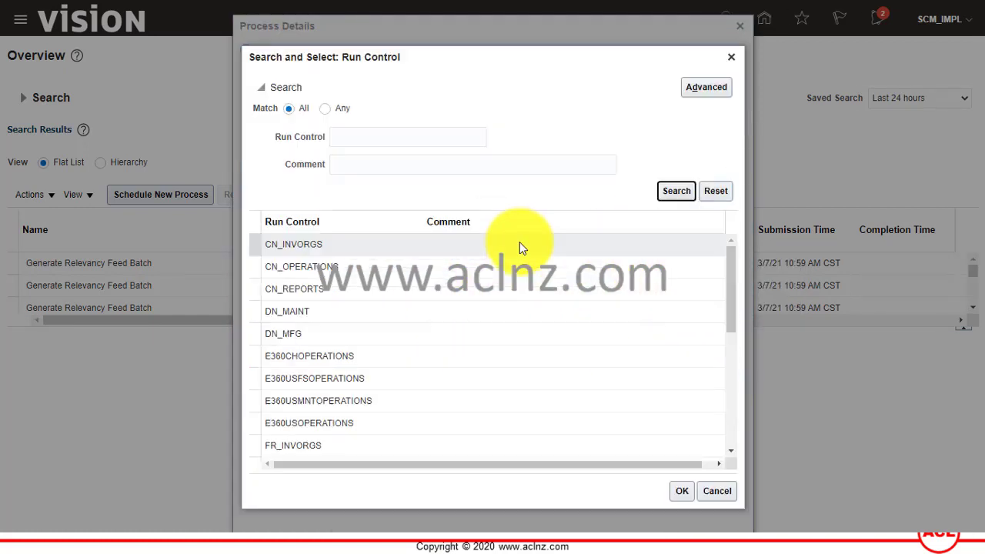
scroll(434, 316, down, 5)
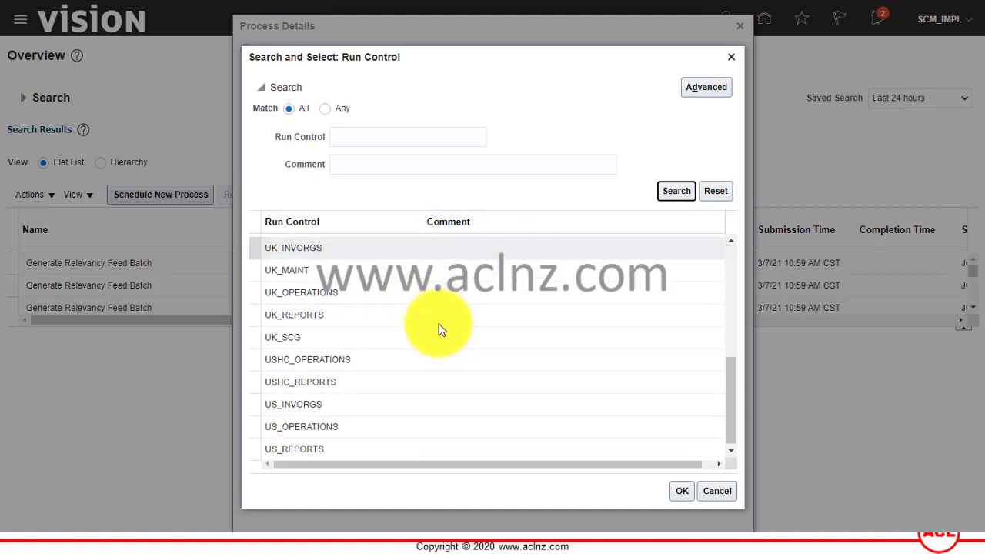
click(340, 425)
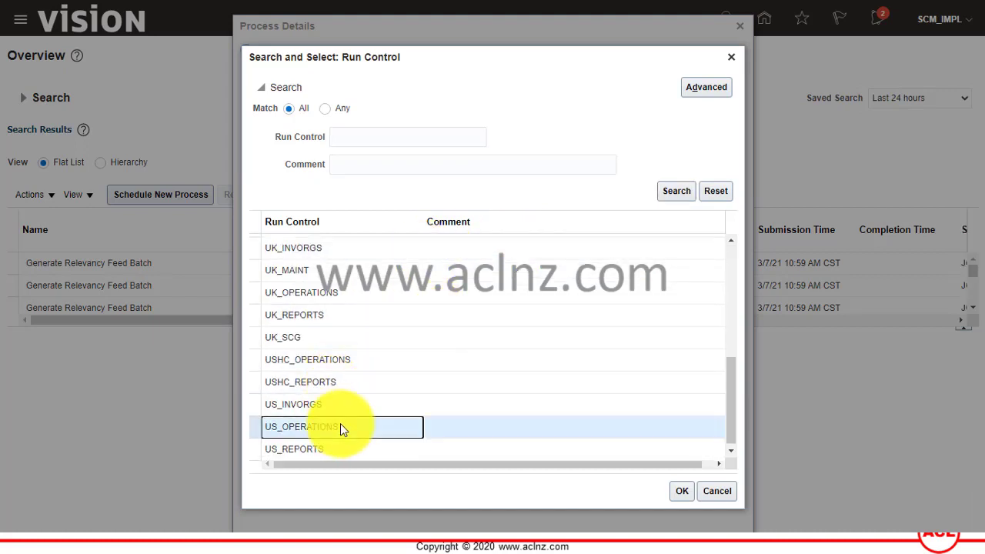
click(679, 495)
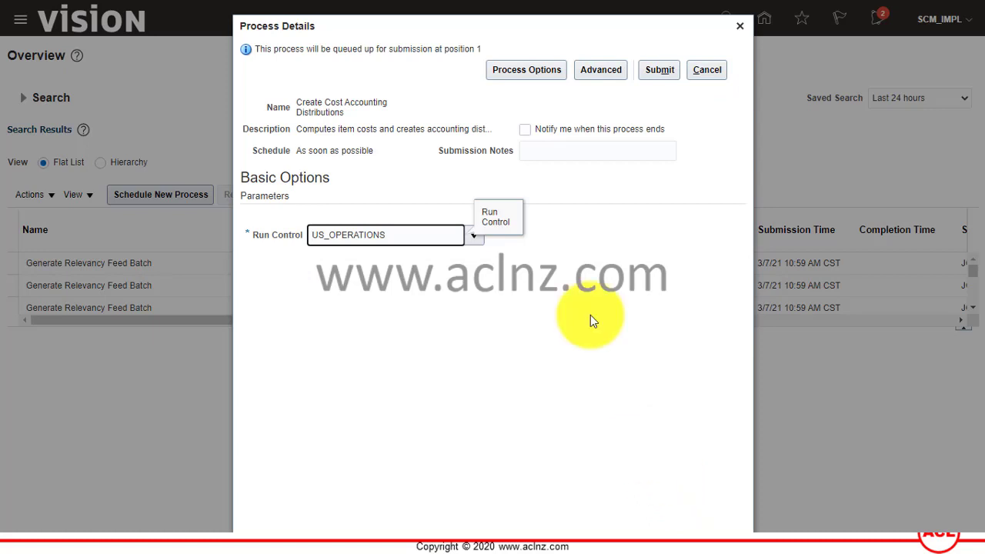
click(660, 70)
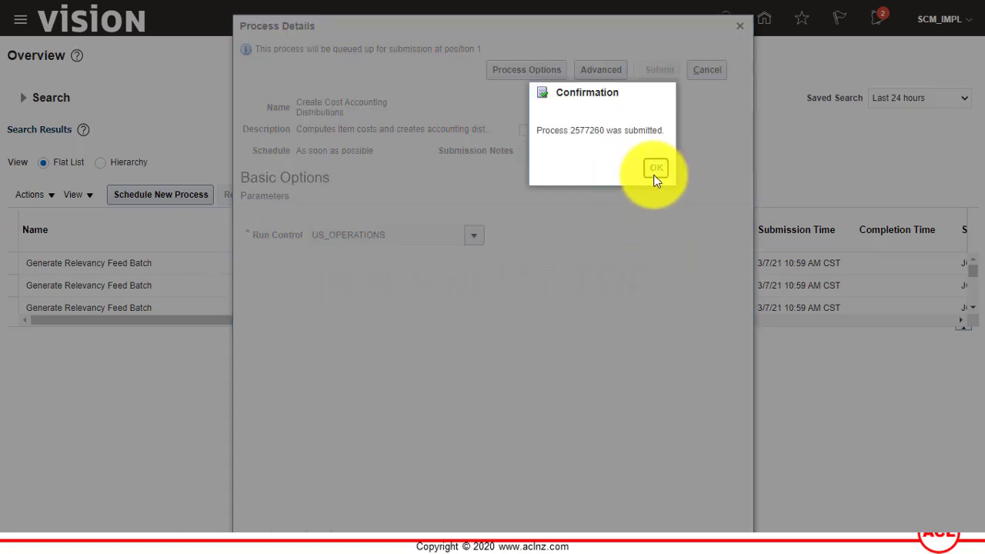
click(656, 168)
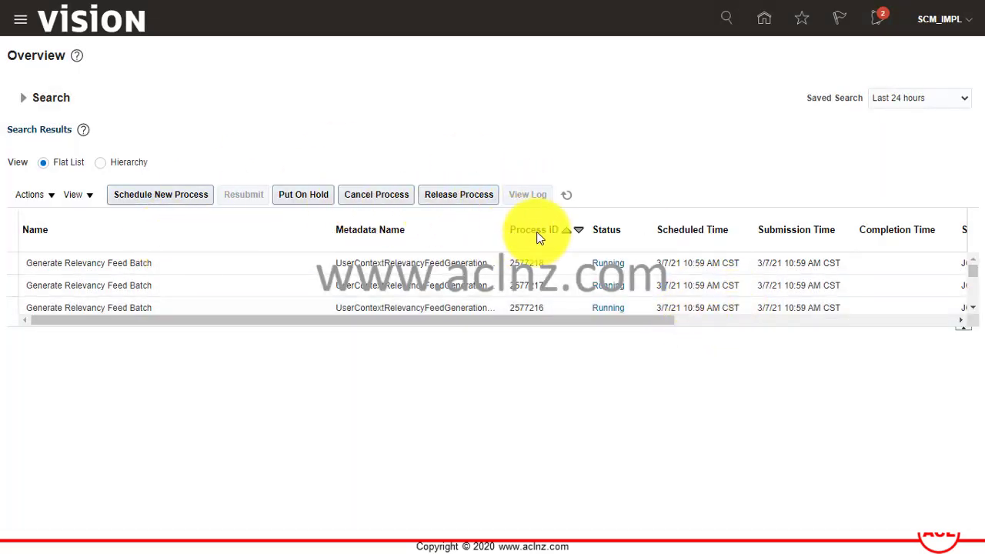
Refresh the process list repeatedly to monitor the status of the submitted Create Cost Accounting Distributions run
click(472, 263)
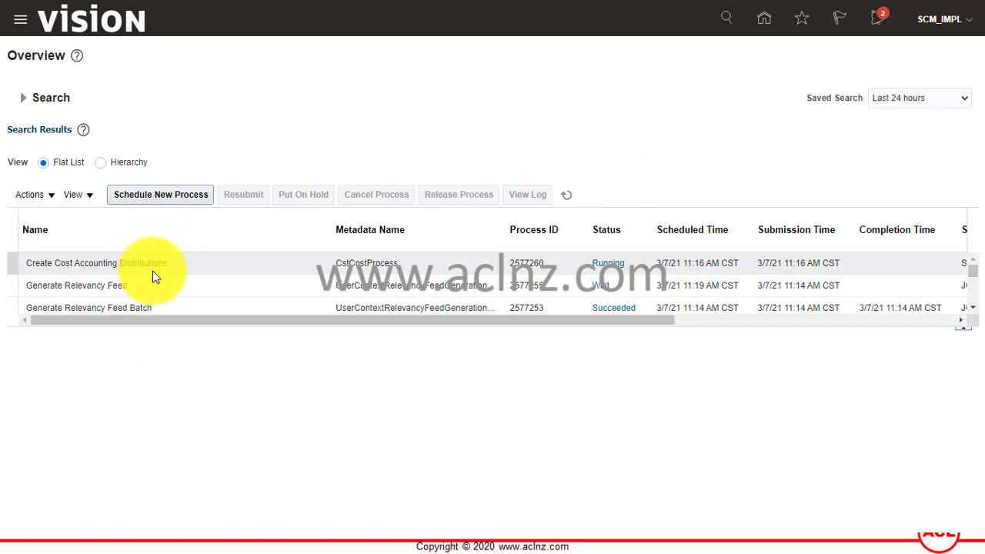
click(154, 263)
click(568, 194)
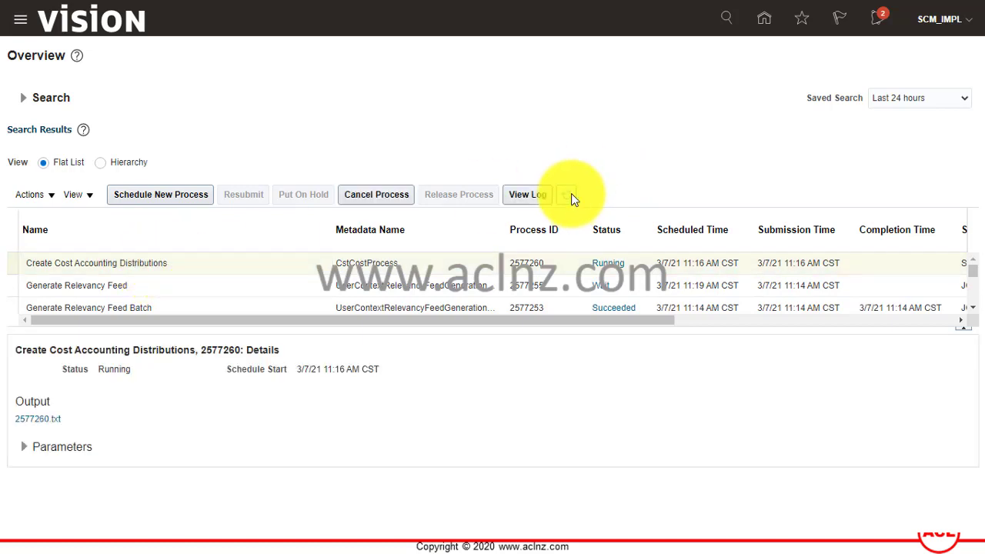
click(571, 195)
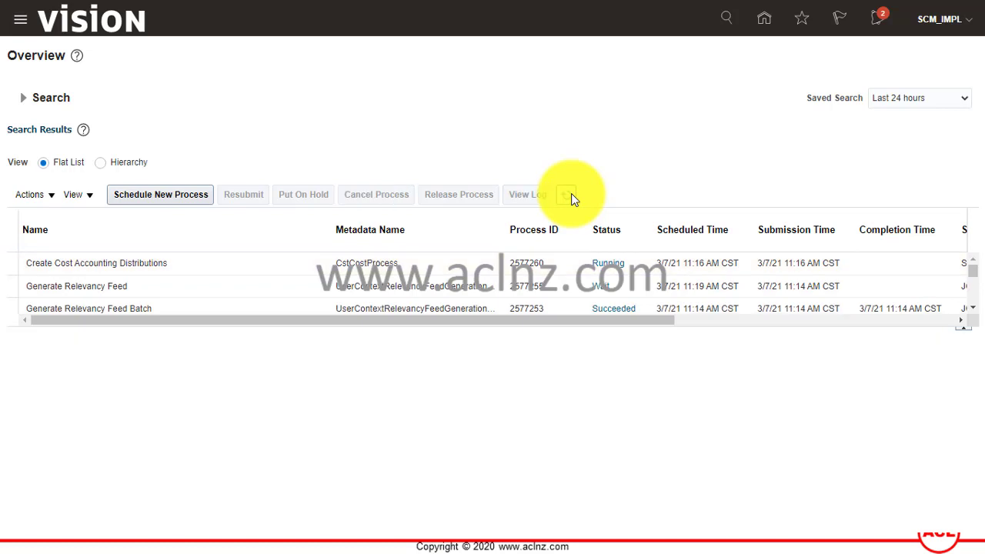
click(571, 194)
click(571, 197)
click(660, 320)
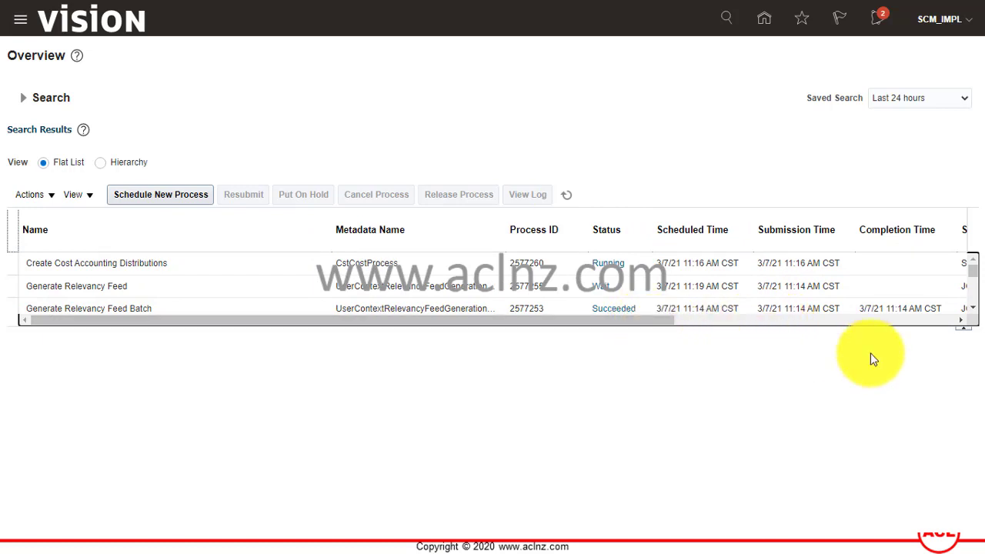
click(427, 264)
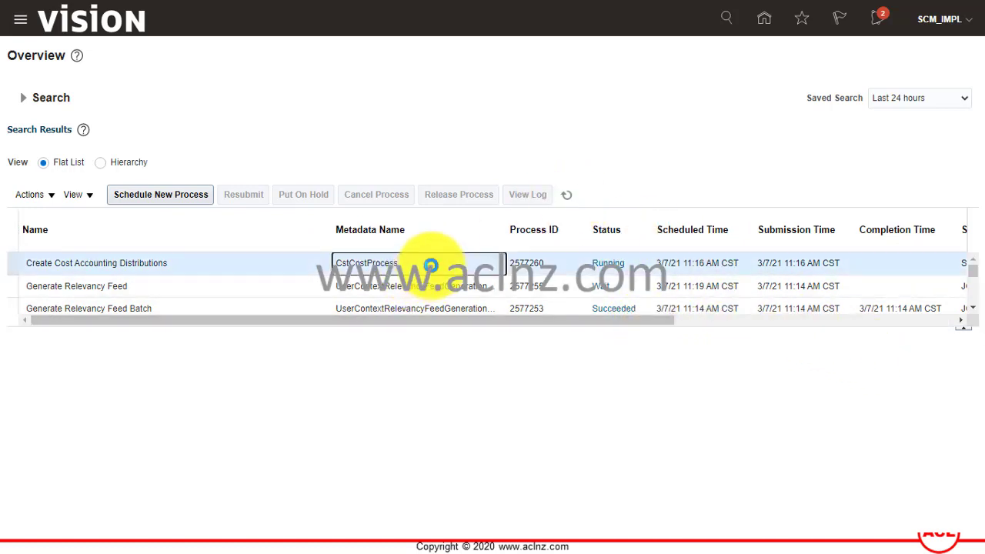
click(564, 197)
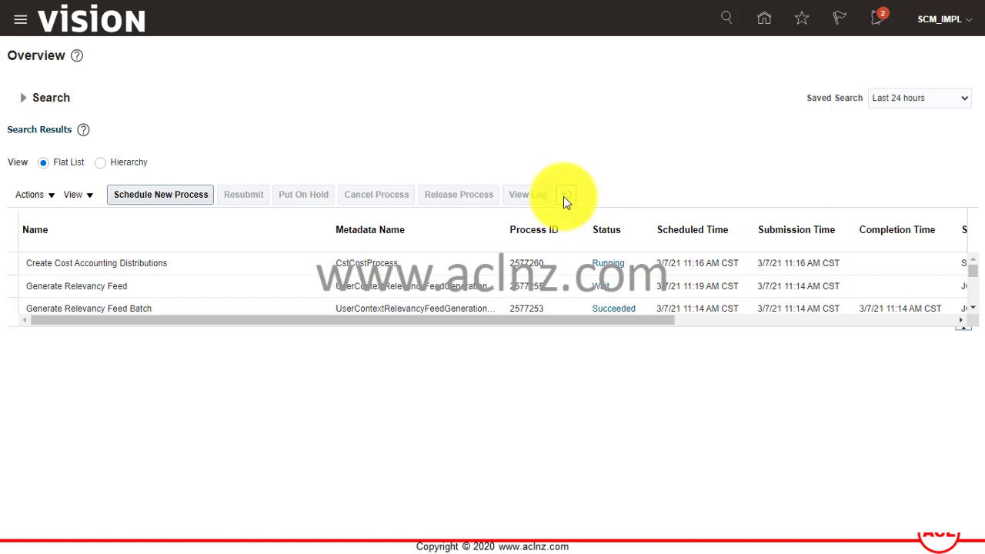
click(568, 197)
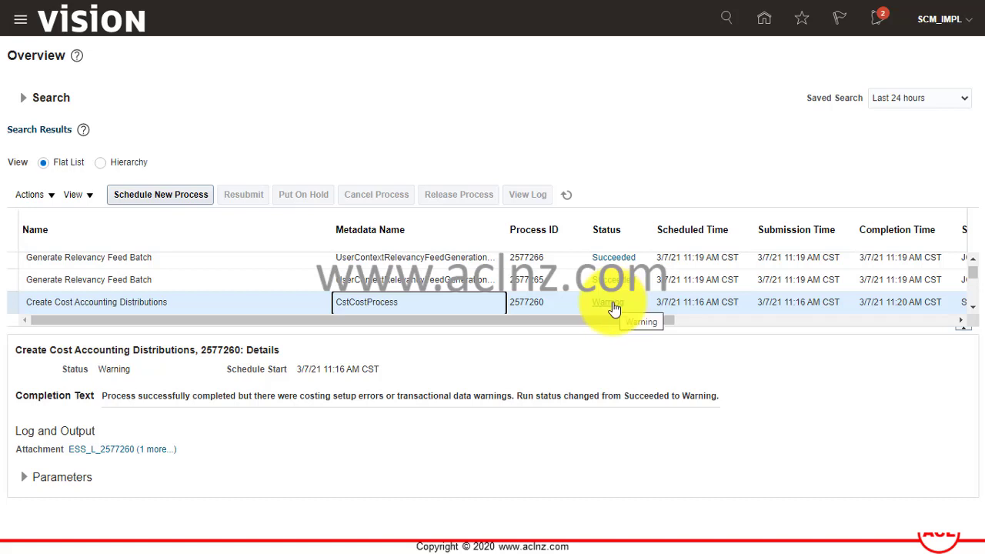
Open the text output attached to the Create Cost Accounting Distributions run, review its results and summary, and close it with the attachments
click(165, 450)
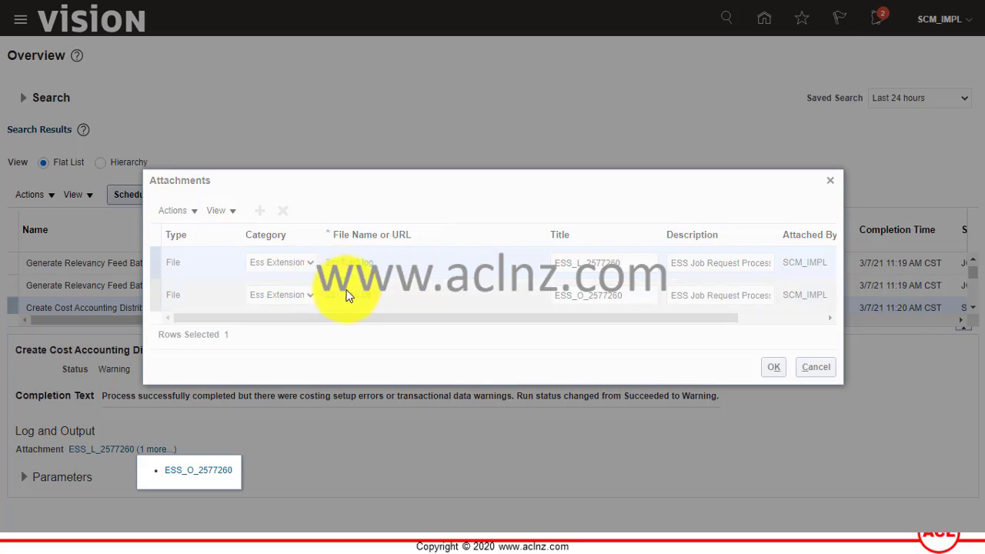
click(348, 297)
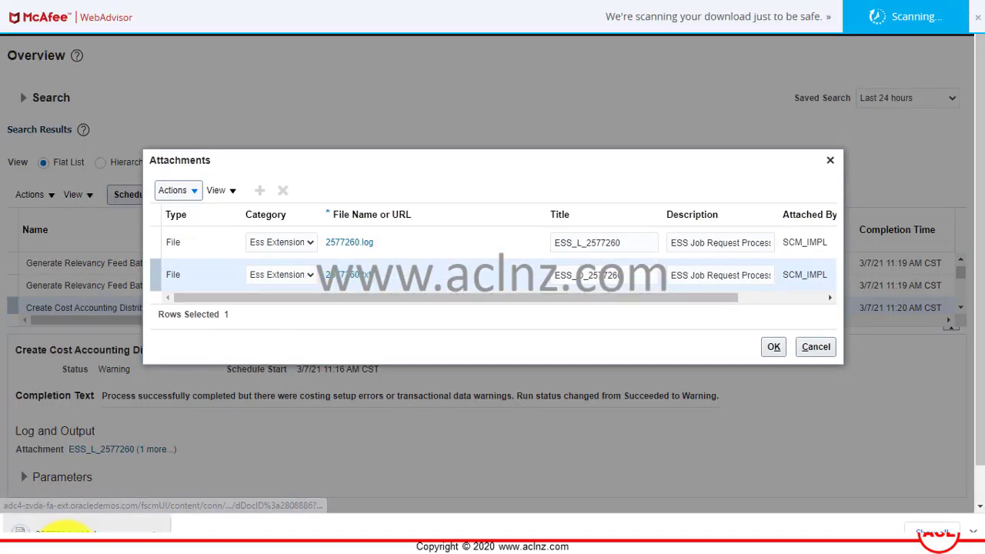
click(61, 531)
scroll(418, 306, down, 1)
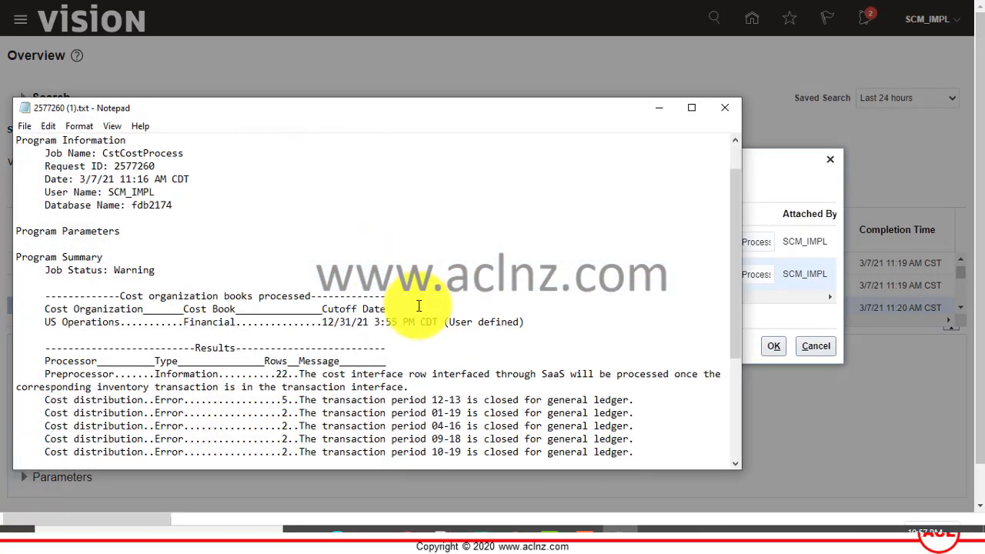
scroll(418, 306, down, 2)
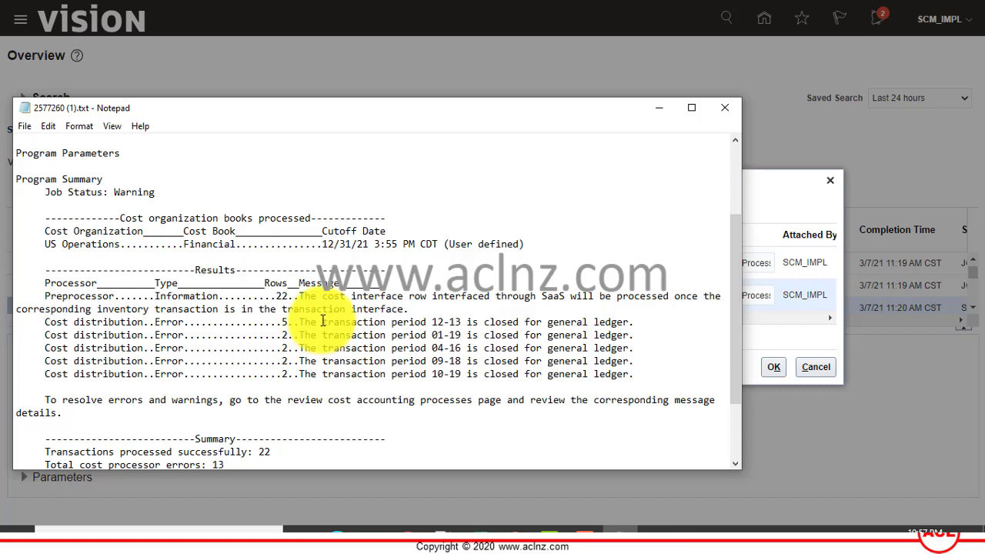
drag(323, 321, 639, 377)
click(639, 377)
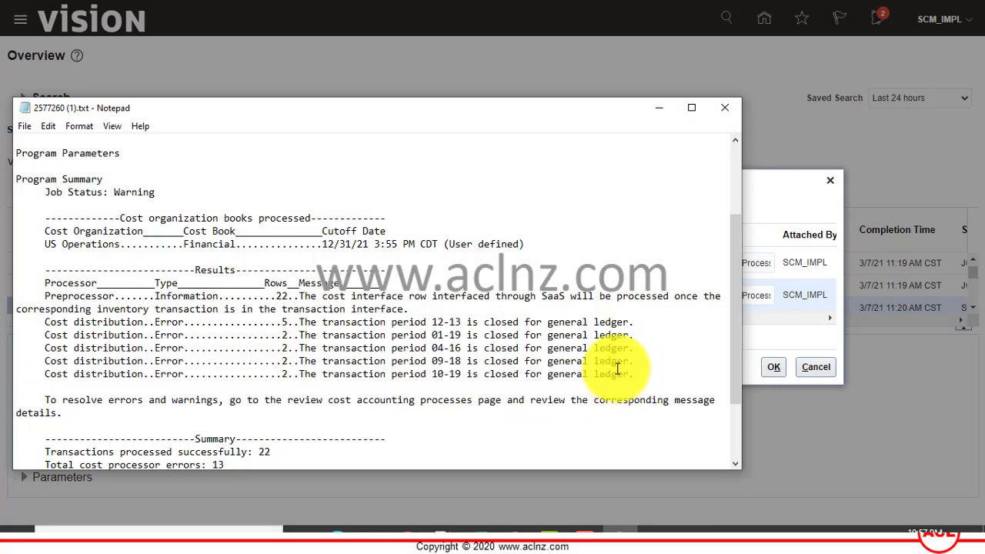
scroll(590, 362, down, 1)
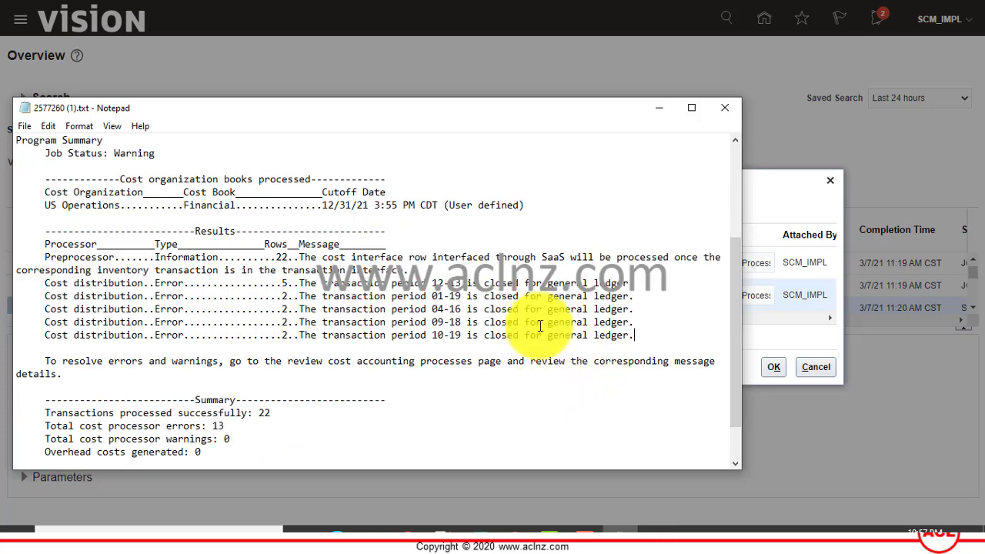
click(725, 110)
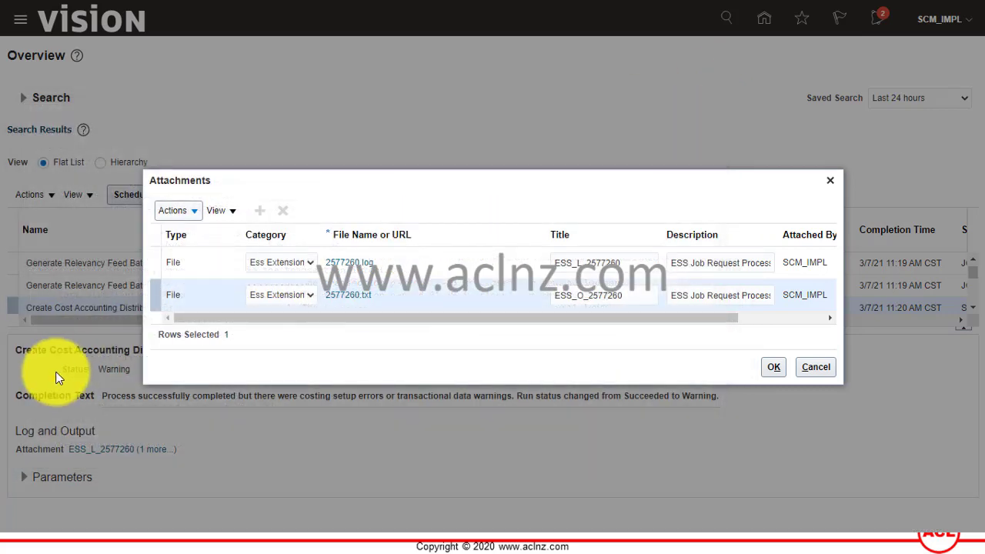
click(816, 367)
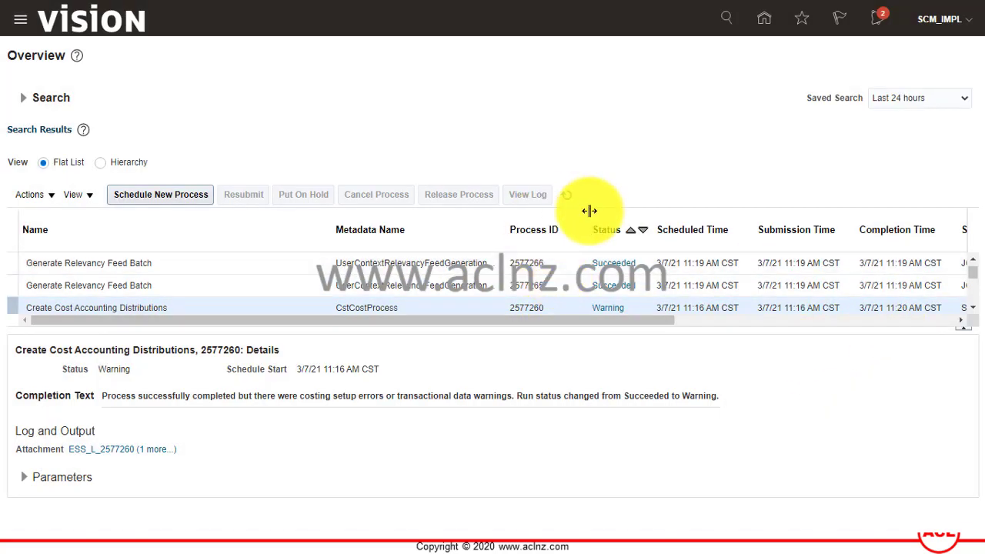
Go to the Cost Accounting work area and open the Review Cost Accounting Distributions task
click(21, 28)
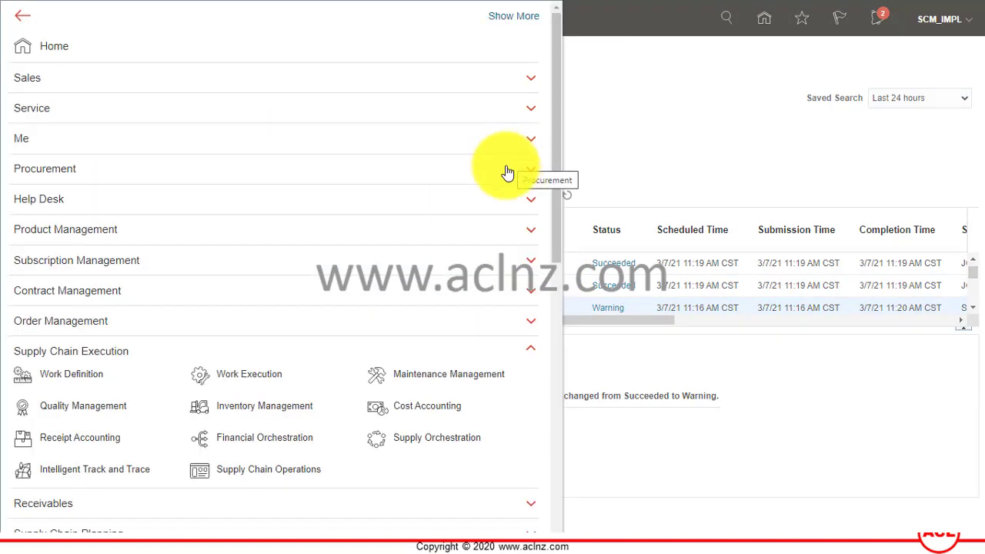
click(441, 412)
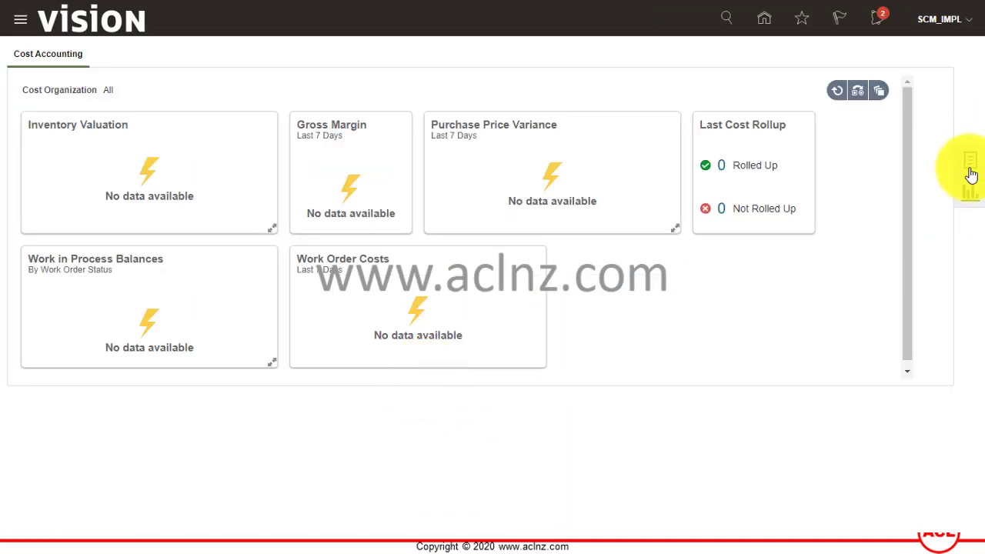
click(970, 172)
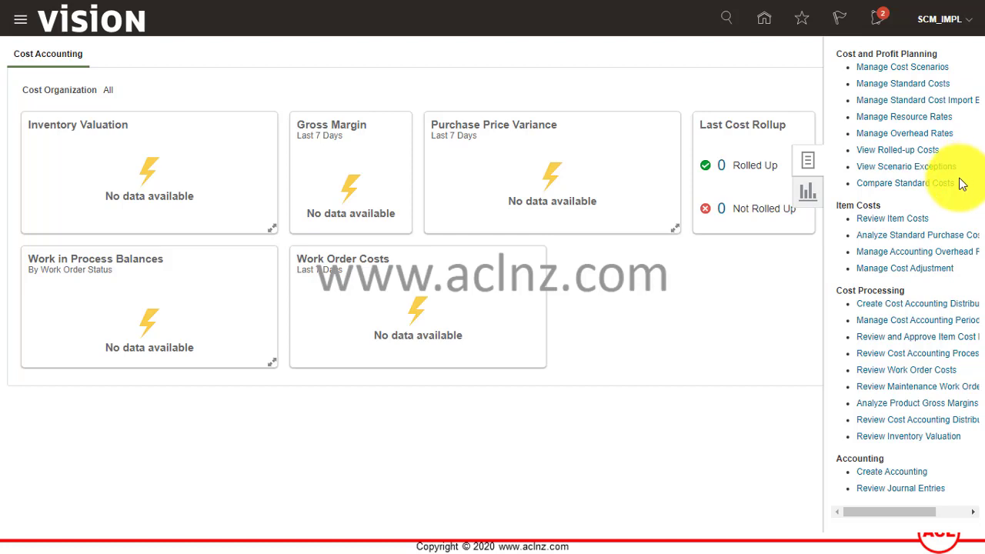
click(897, 419)
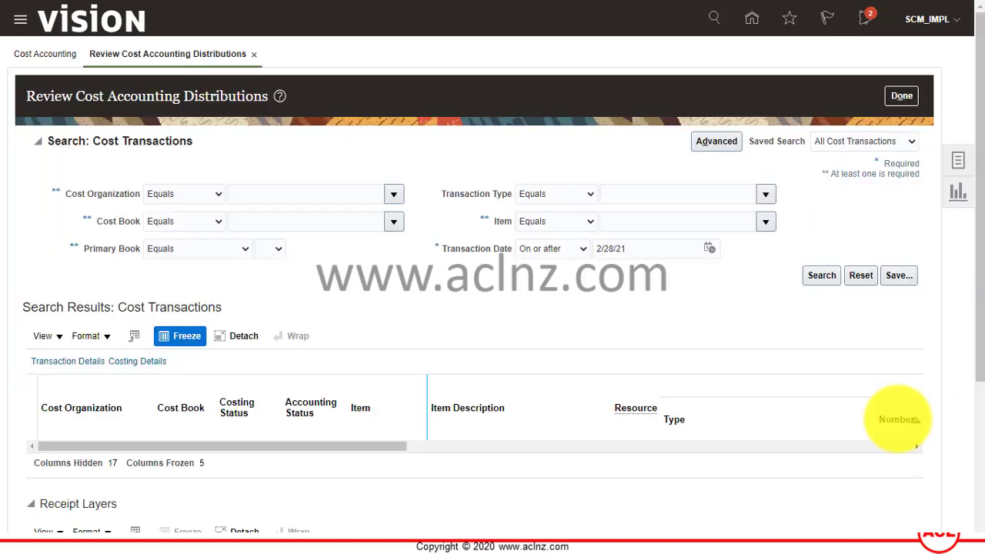
Find and choose US Operations as the cost organization, and run the cost transactions search
click(394, 195)
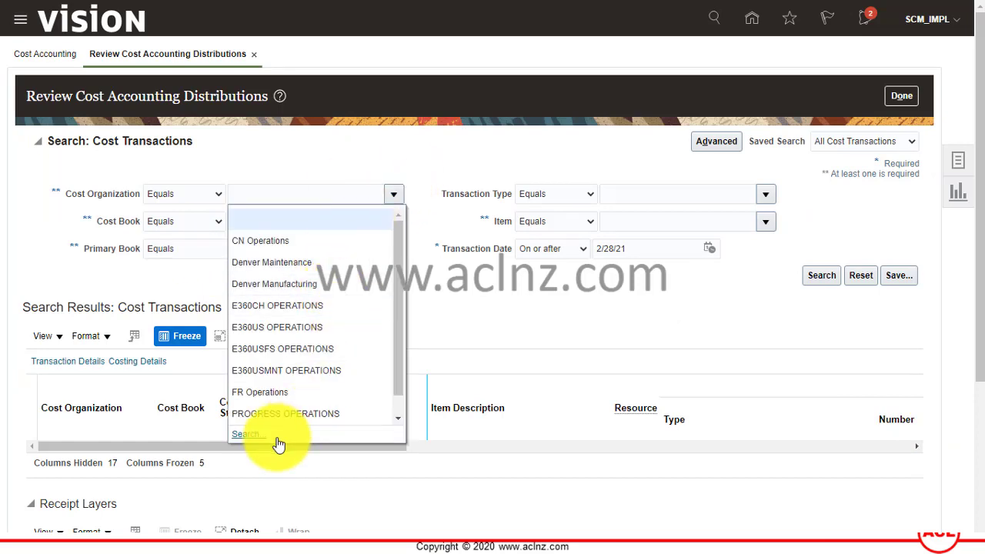
click(244, 435)
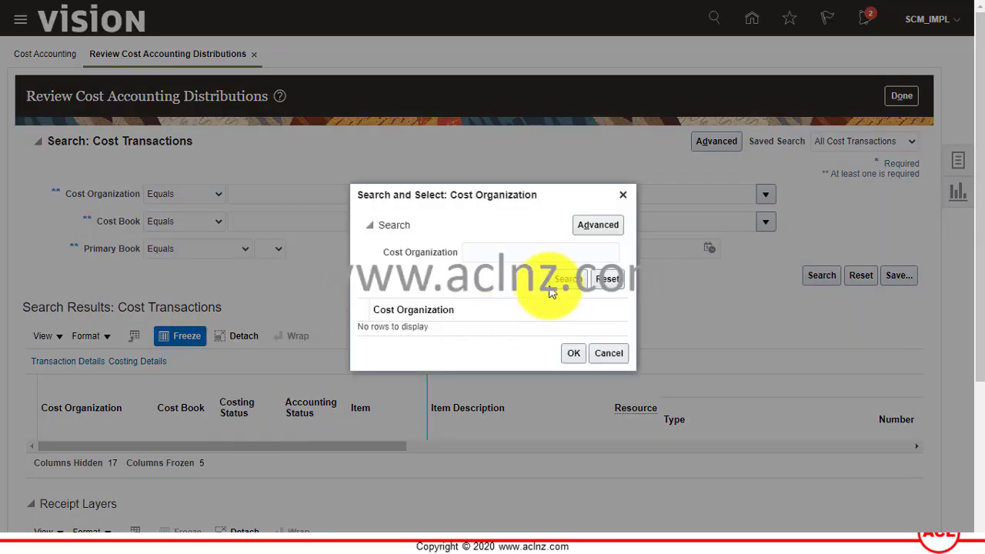
click(562, 279)
scroll(554, 320, down, 5)
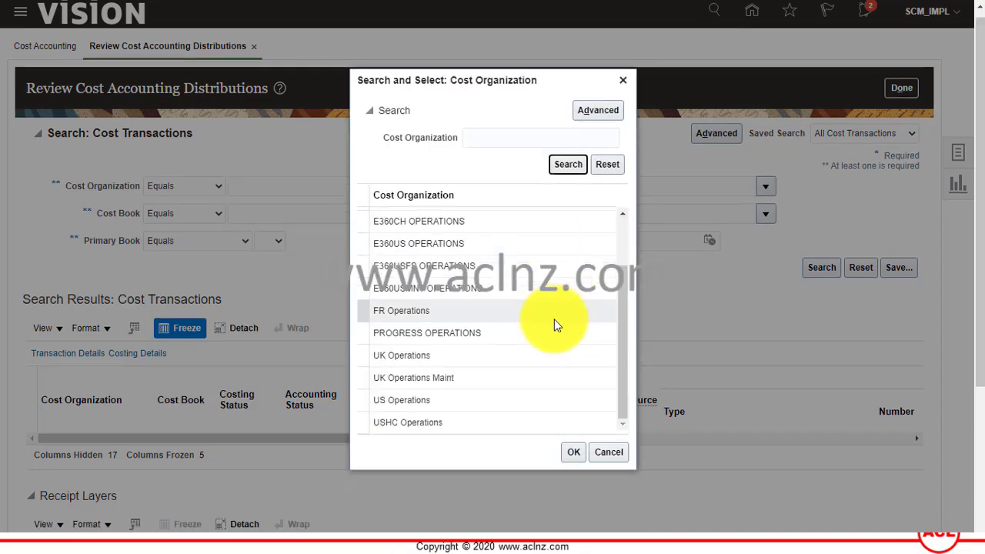
click(402, 409)
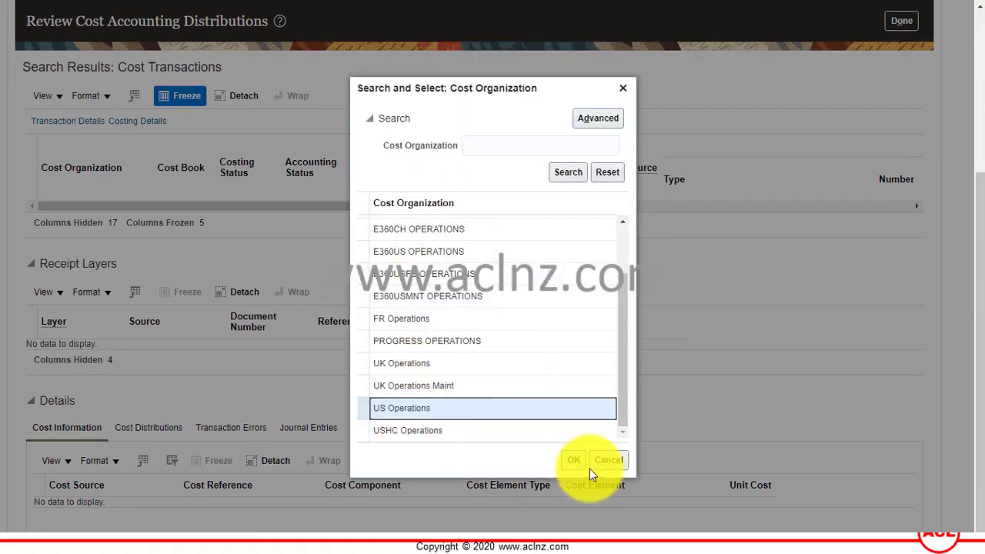
click(574, 460)
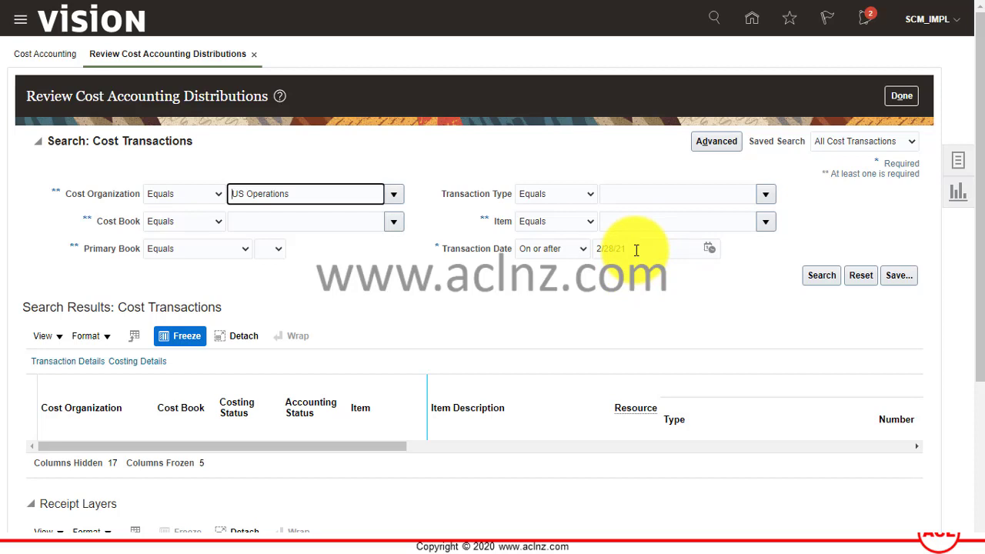
click(820, 277)
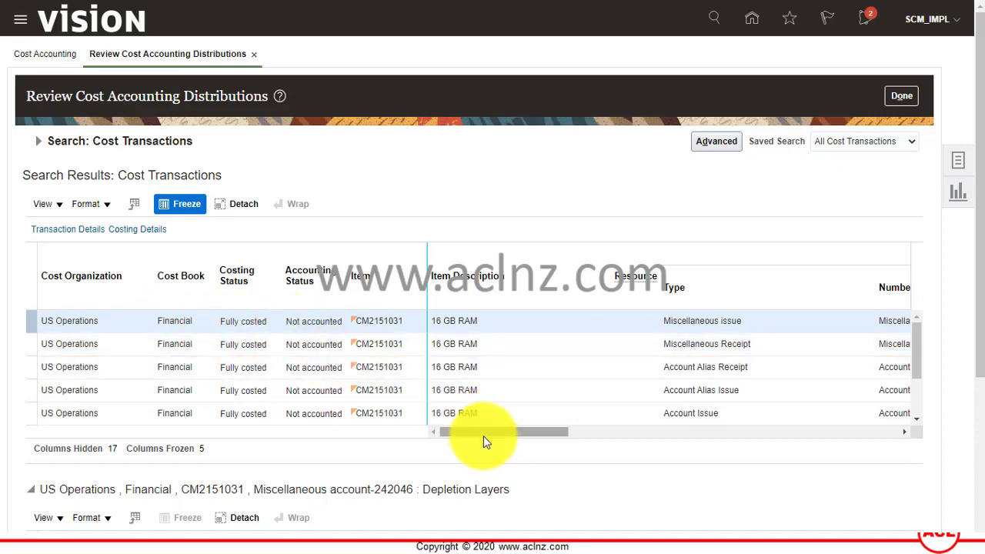
Select the first Account Alias Receipt for the 16 GB RAM item, review its receipt layer and cost information, and close the distributions review
click(300, 366)
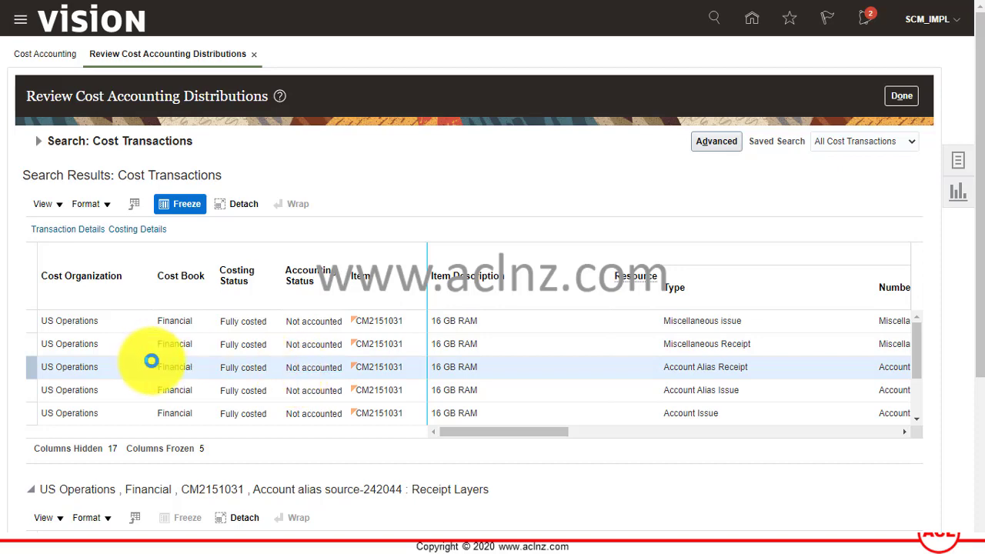
scroll(151, 359, down, 1)
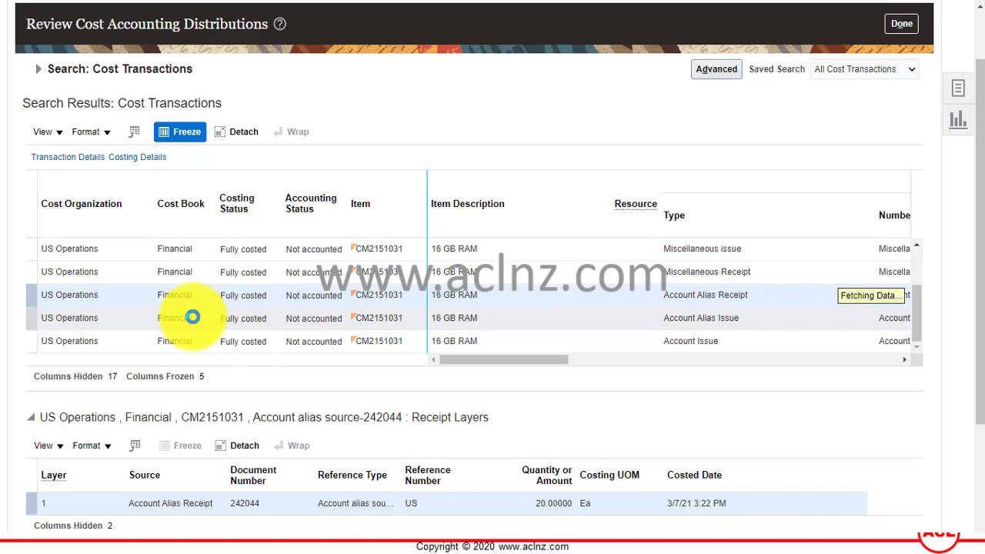
scroll(196, 286, down, 1)
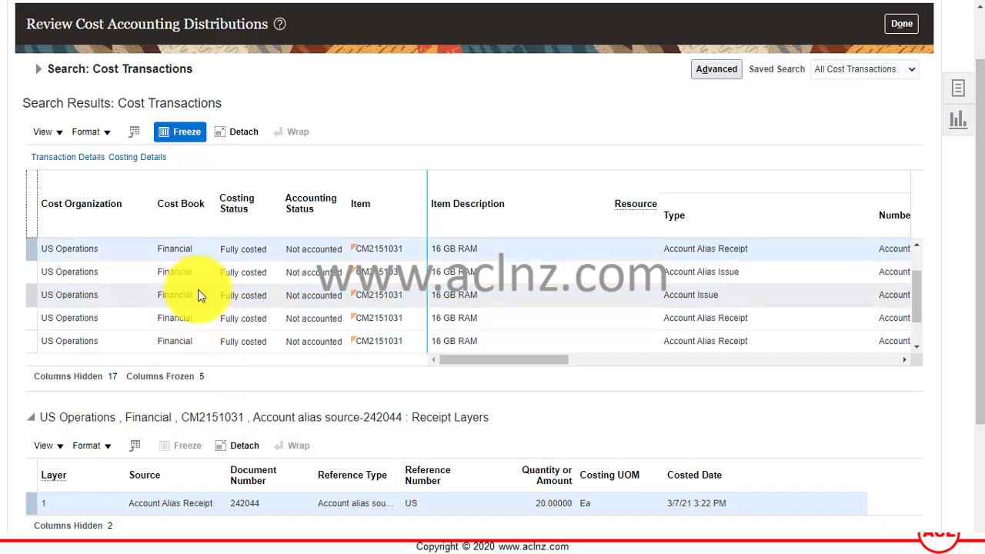
scroll(198, 293, down, 2)
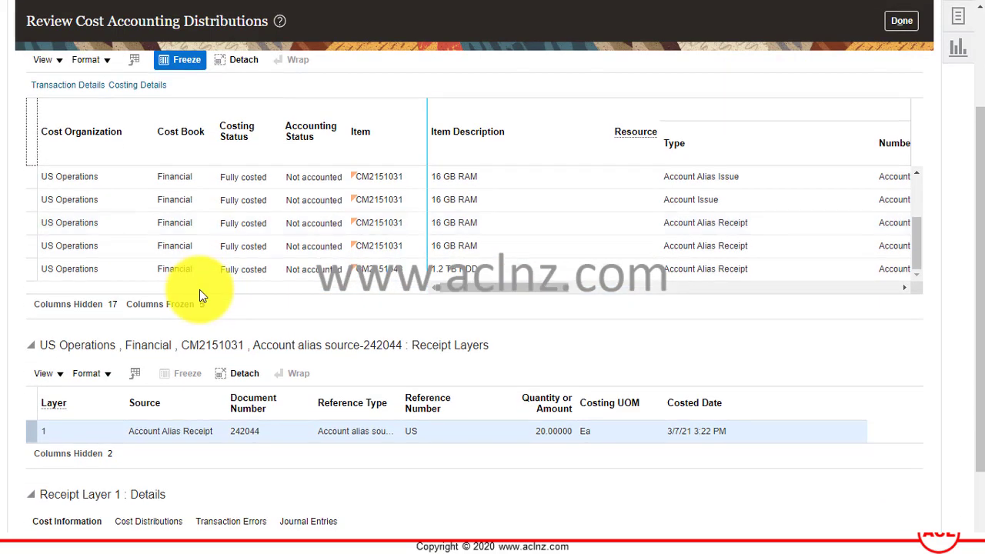
scroll(257, 329, down, 2)
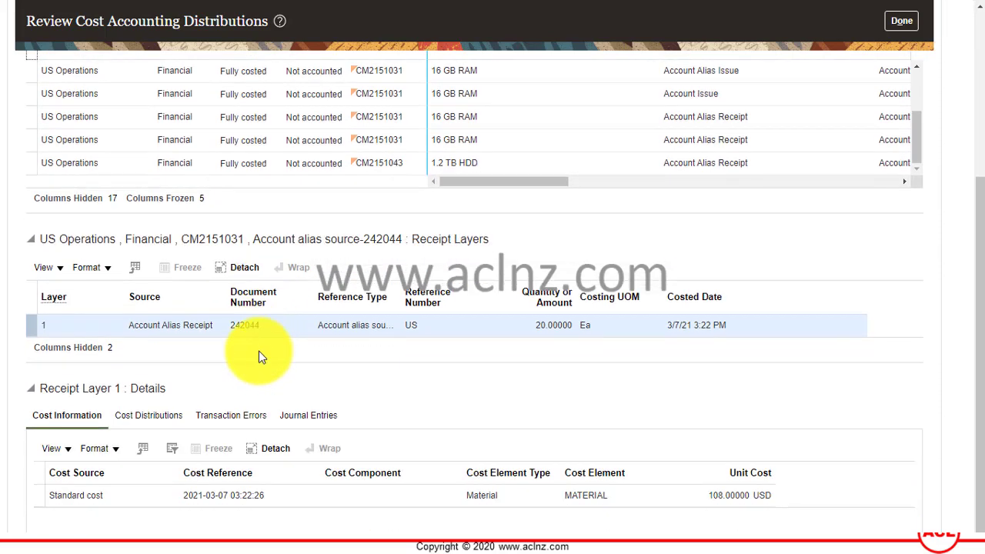
scroll(259, 351, up, 5)
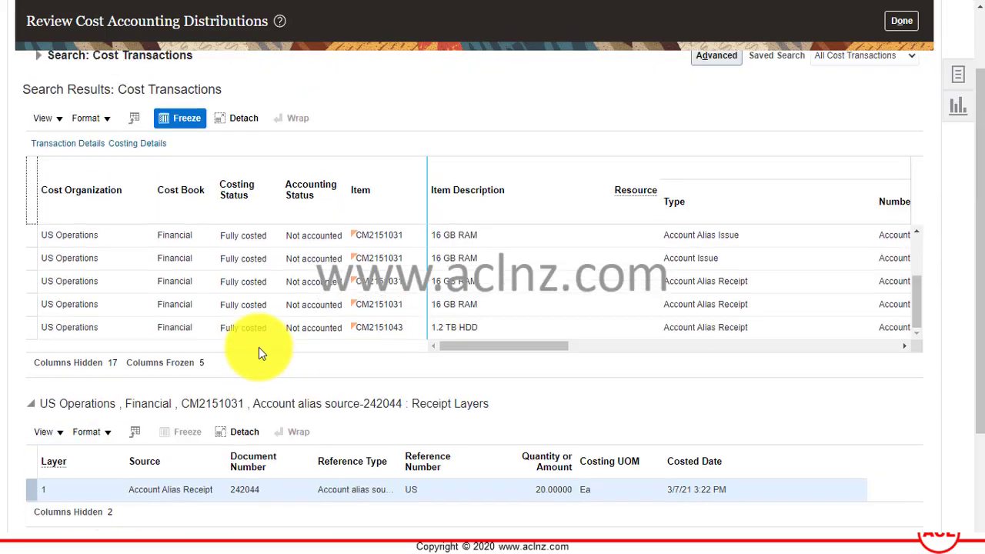
click(910, 100)
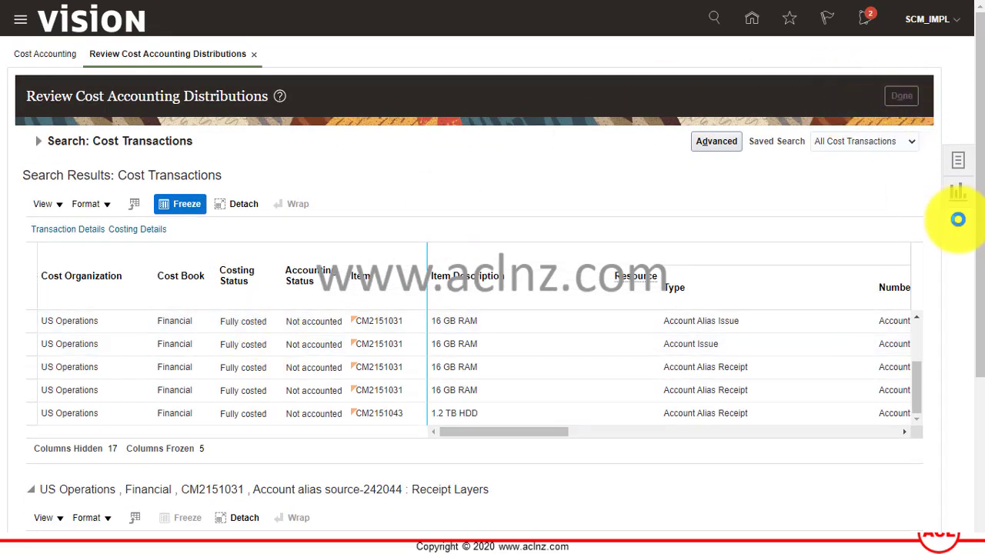
Go to the Scheduled Processes work area and start scheduling a new process
click(20, 27)
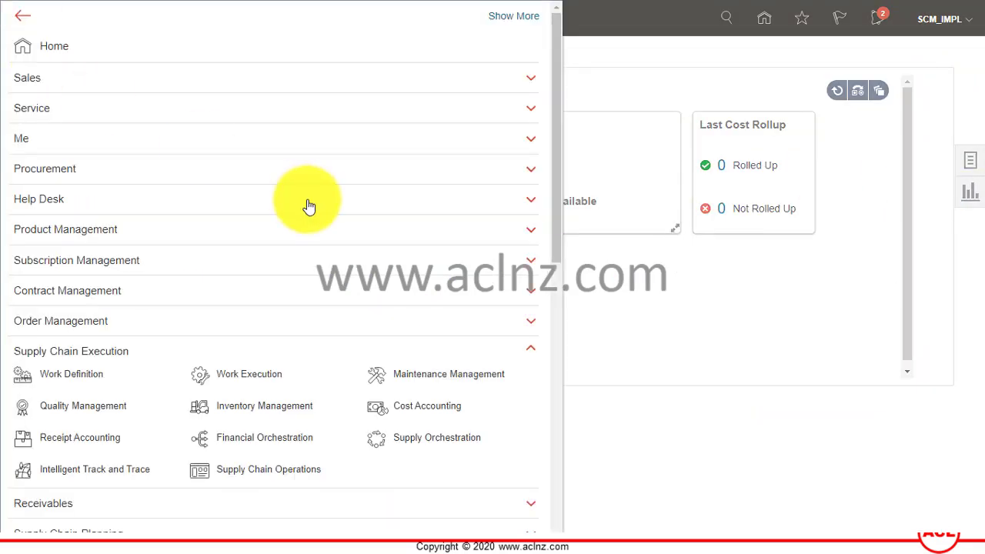
scroll(377, 254, down, 10)
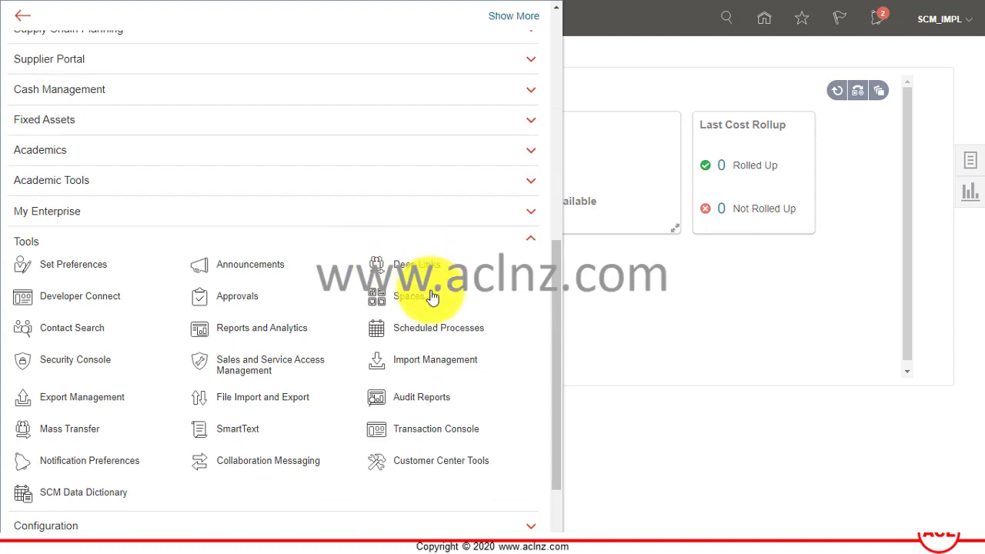
scroll(427, 304, down, 3)
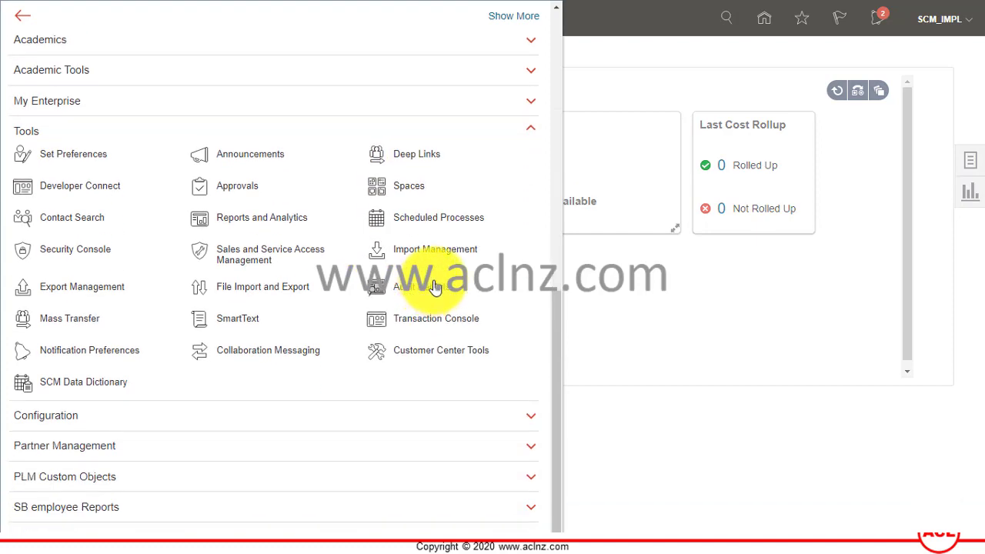
click(437, 217)
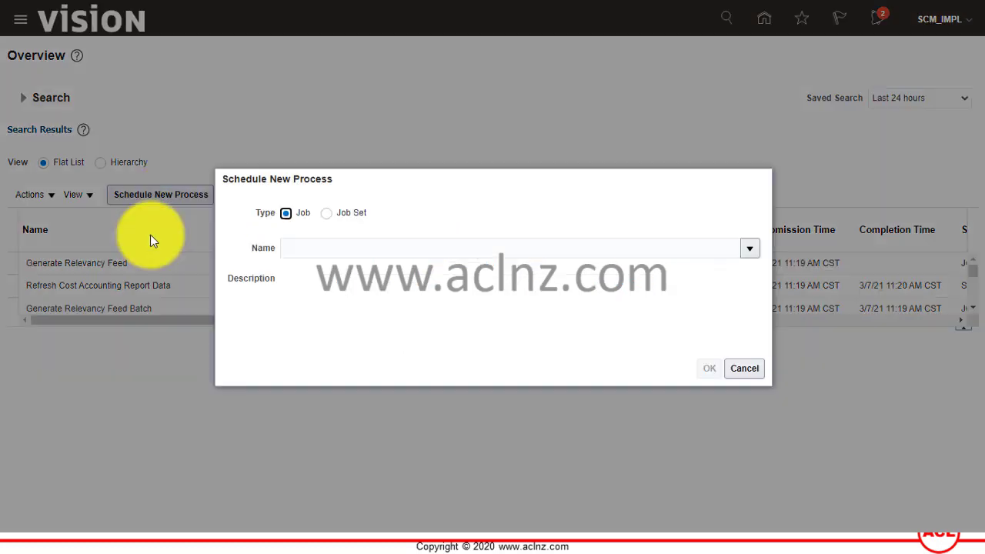
Find and choose the Create Accounting job for the new process, and open its process details
click(385, 250)
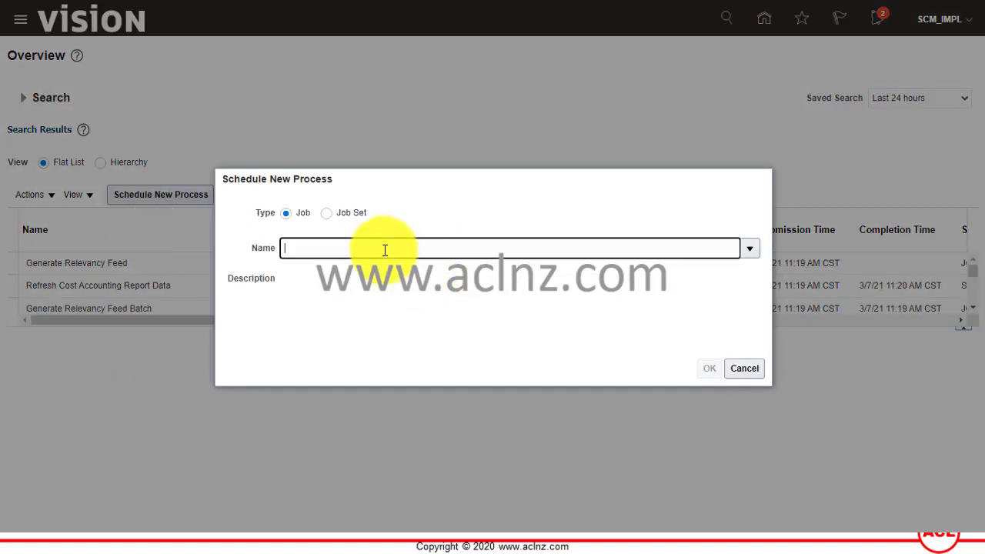
text(Create Accounting)
key(Tab)
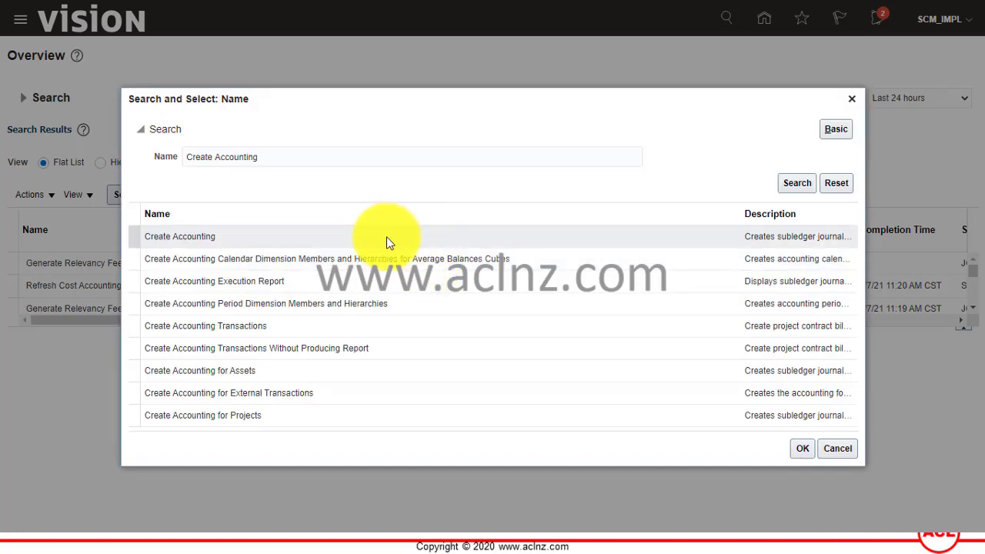
click(179, 240)
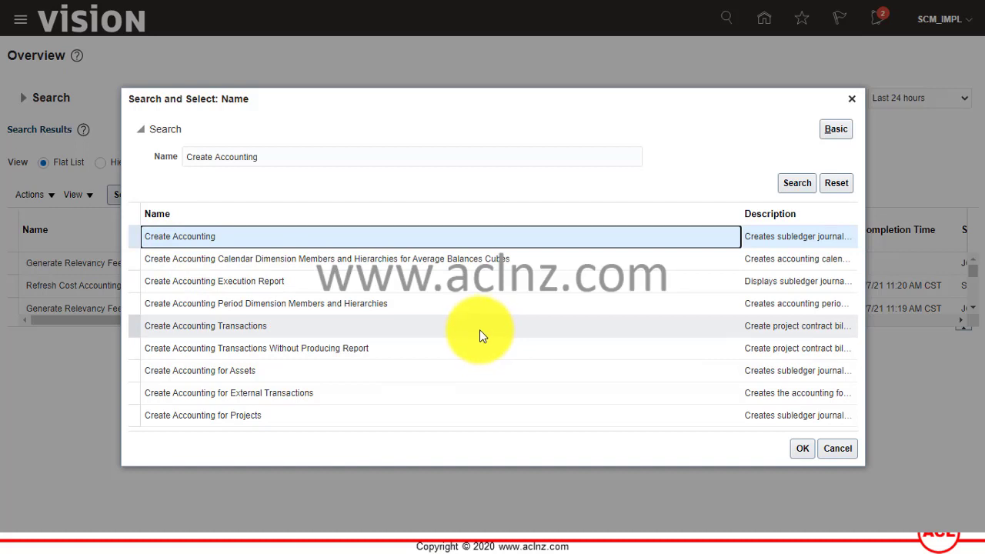
click(807, 448)
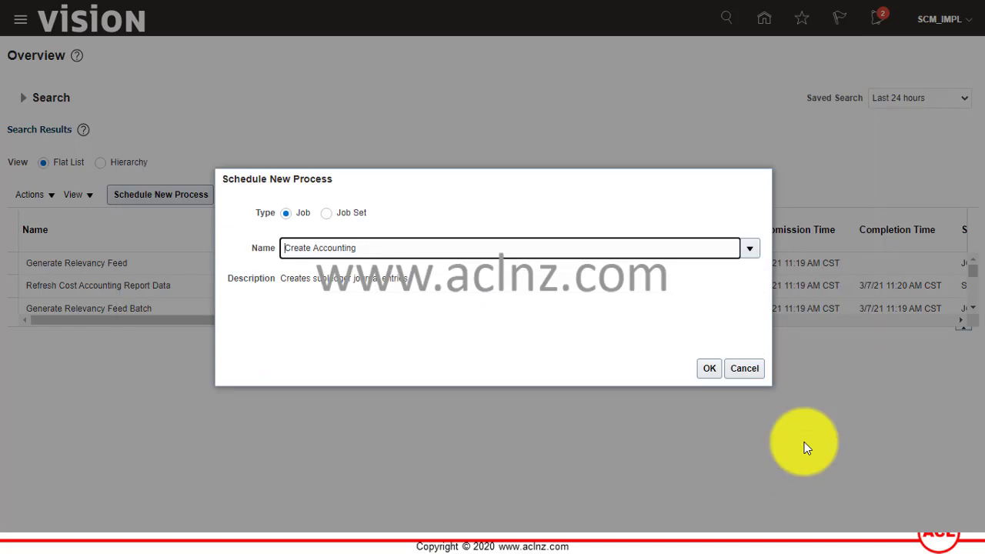
click(708, 368)
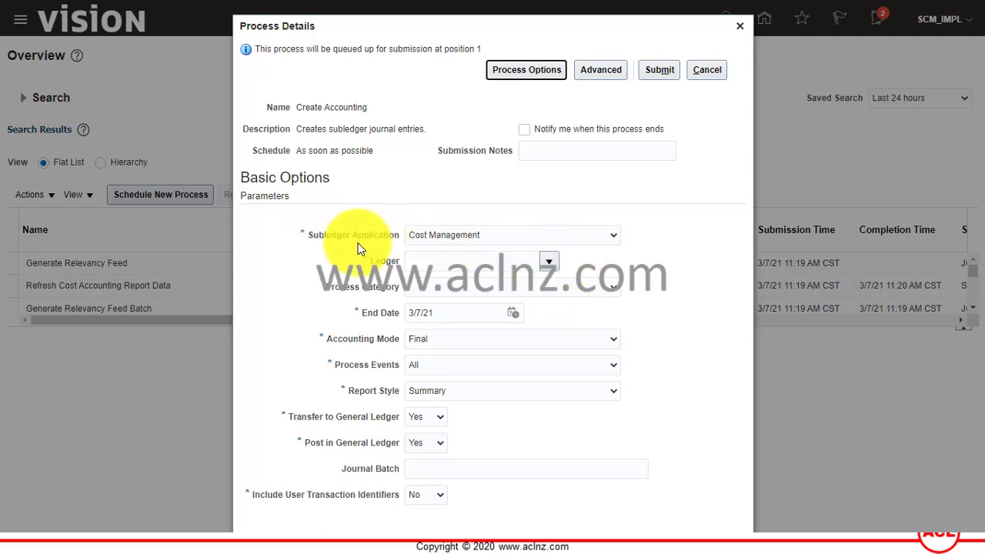
Keep Cost Management as the subledger application, set the ledger to US Primary Ledger, and keep the Summary report style
click(529, 245)
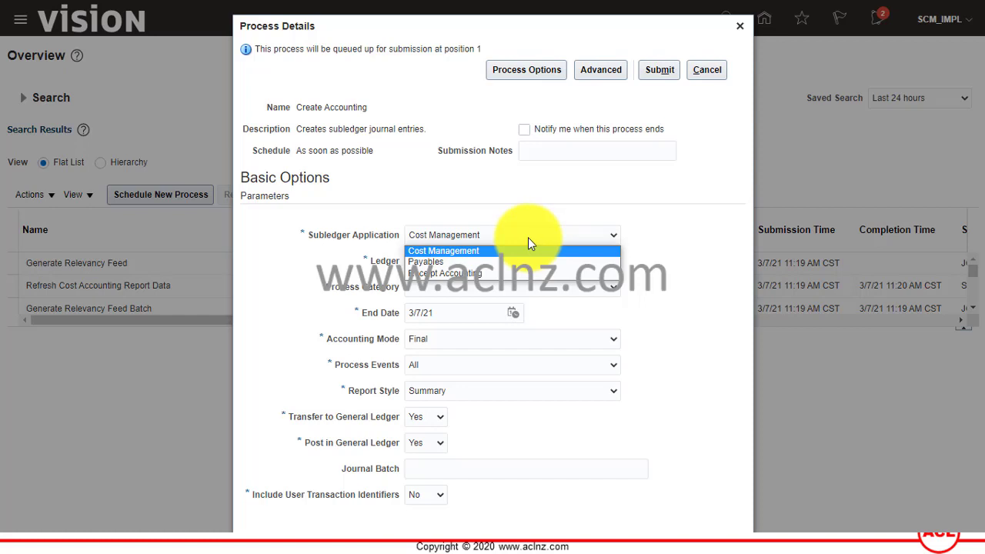
click(527, 239)
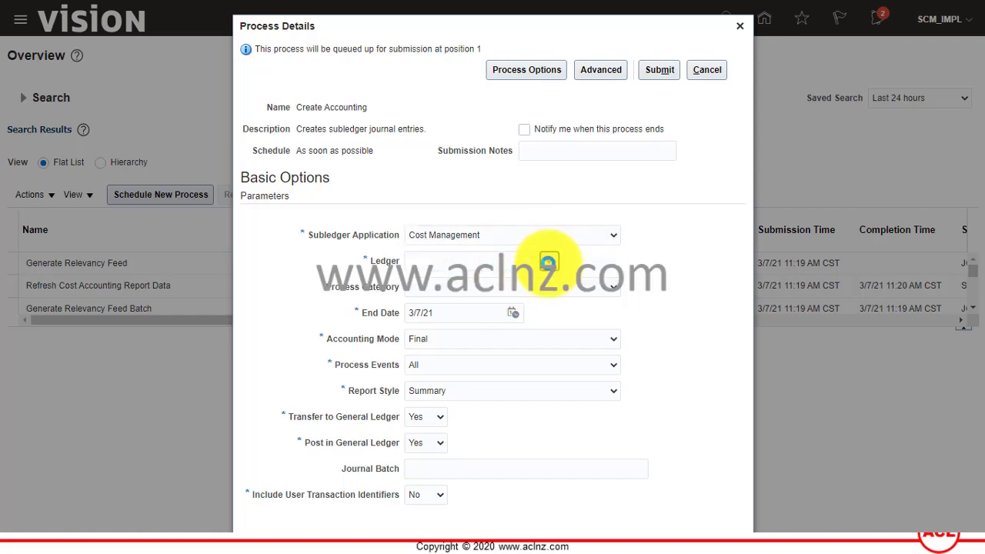
click(548, 262)
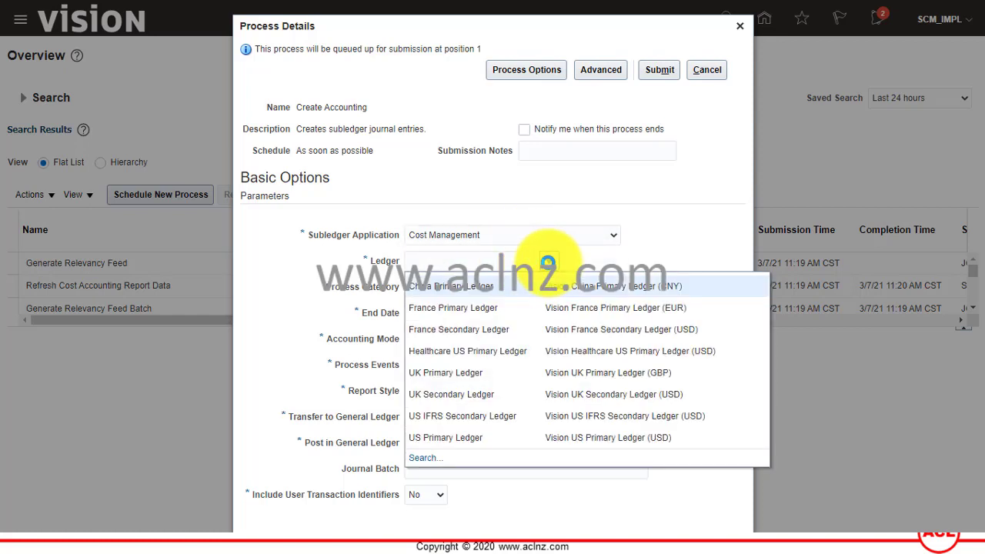
click(451, 436)
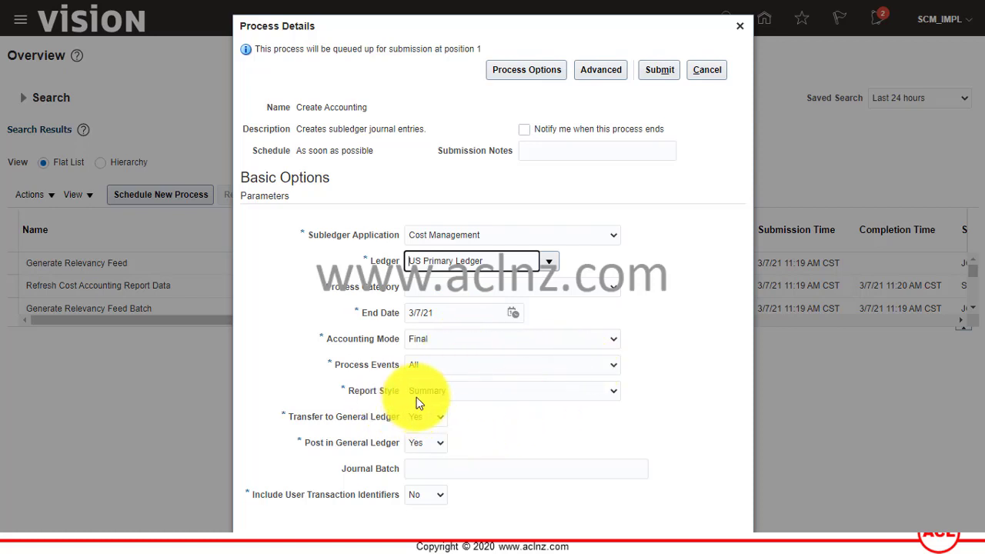
click(613, 391)
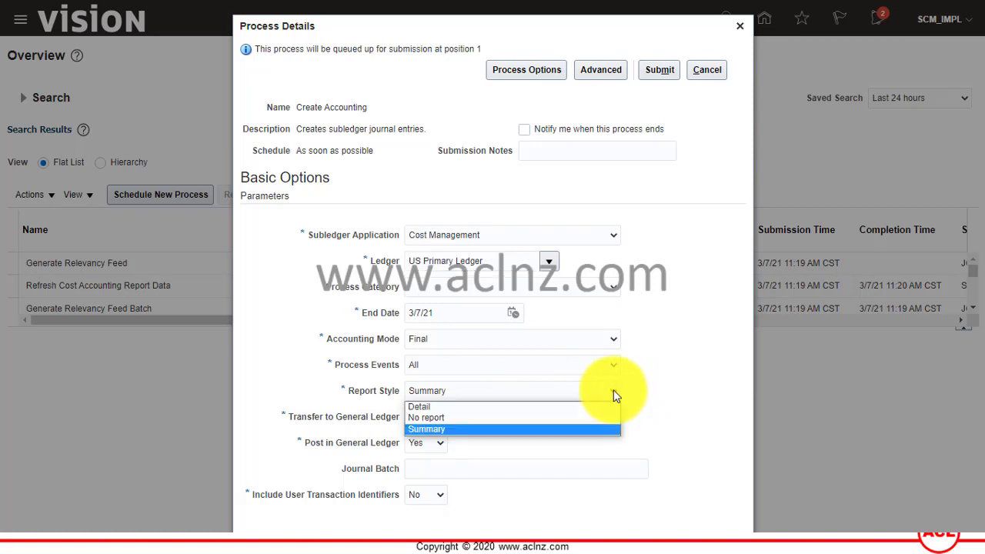
click(613, 390)
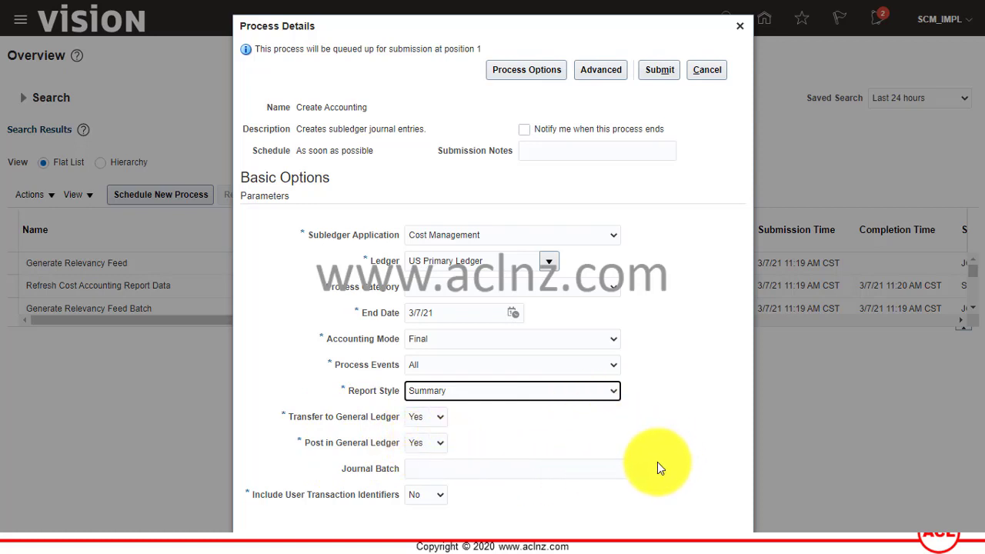
Set the journal batch to 02032021, submit the Create Accounting process, and acknowledge the submission
click(451, 466)
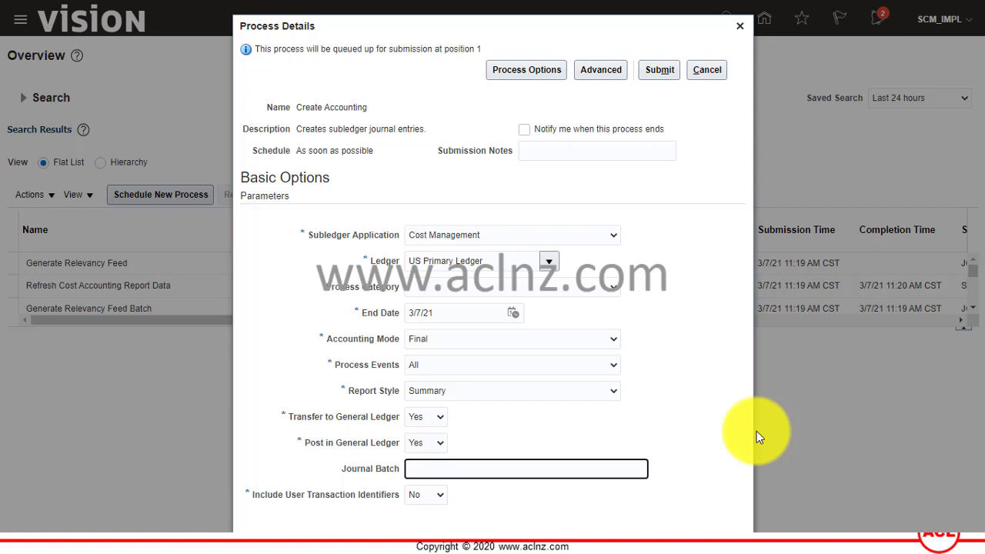
text(02032021)
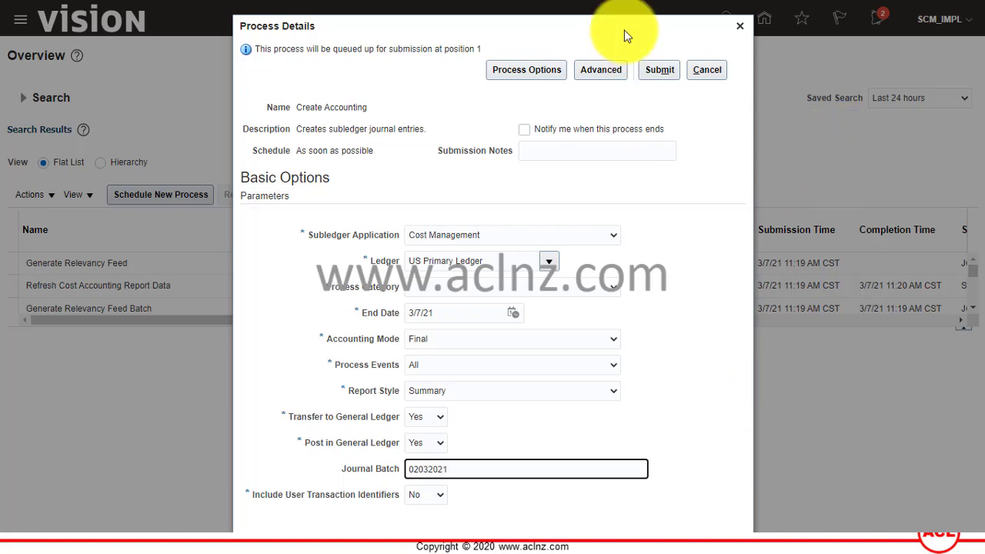
click(655, 70)
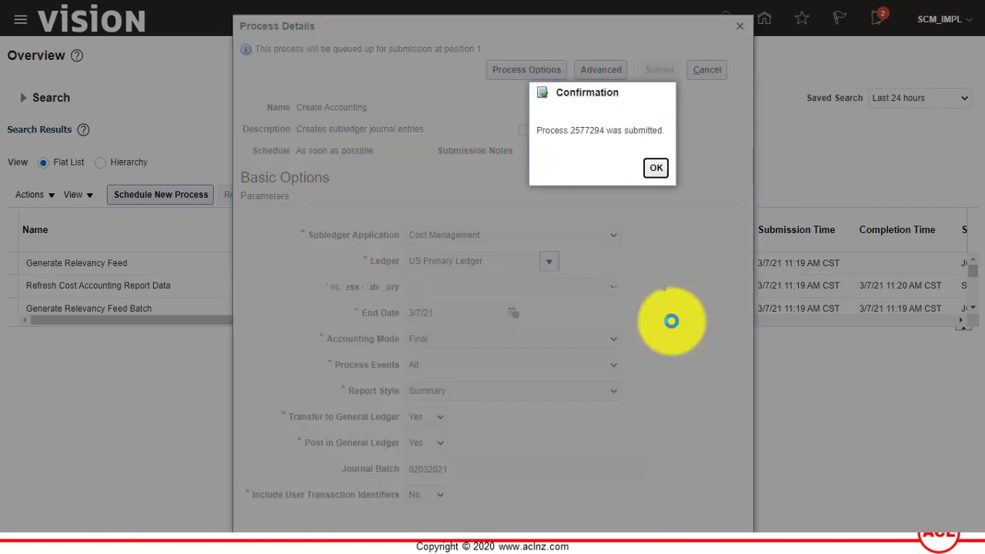
click(656, 170)
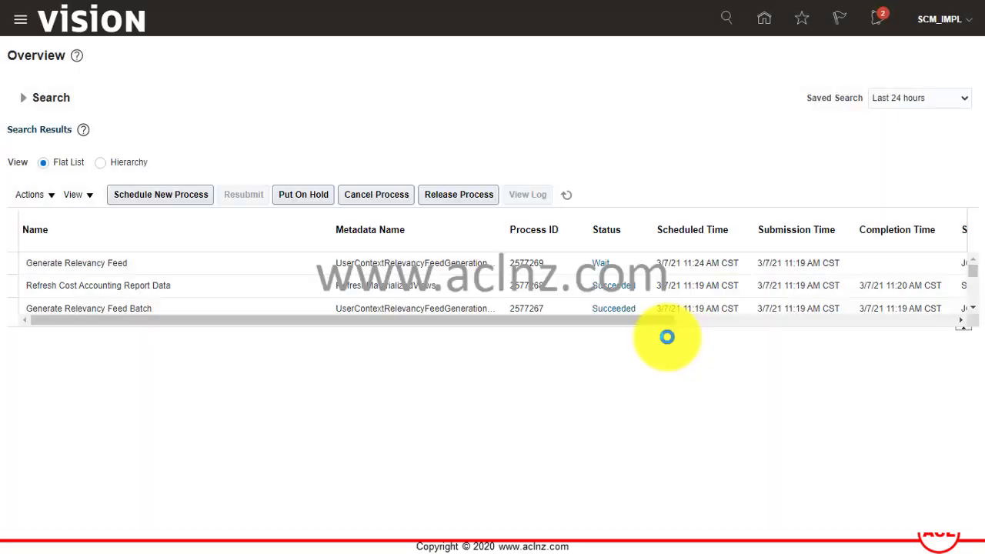
Refresh the scheduled processes list repeatedly to monitor the status of Create Accounting and its journal import and posting subprocesses
click(565, 199)
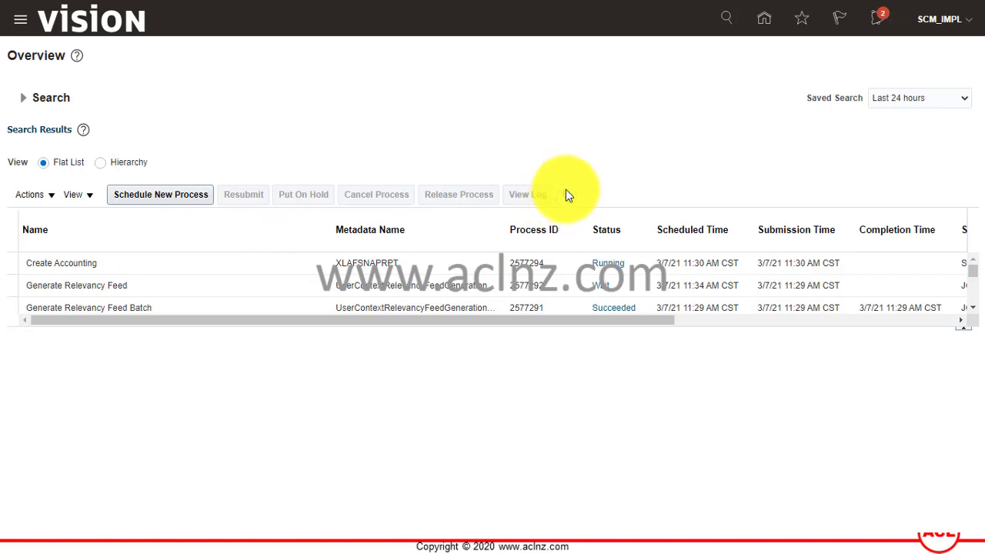
click(566, 197)
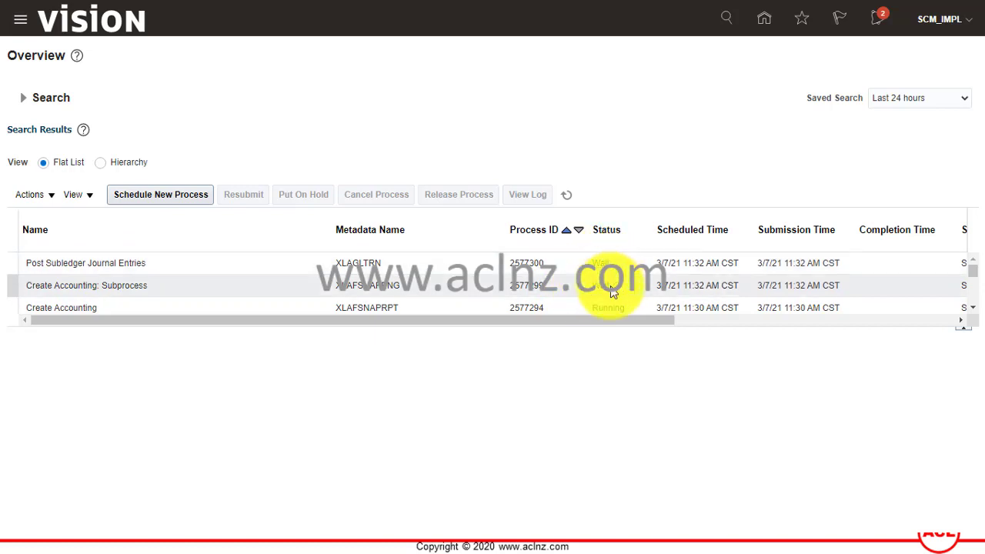
click(564, 201)
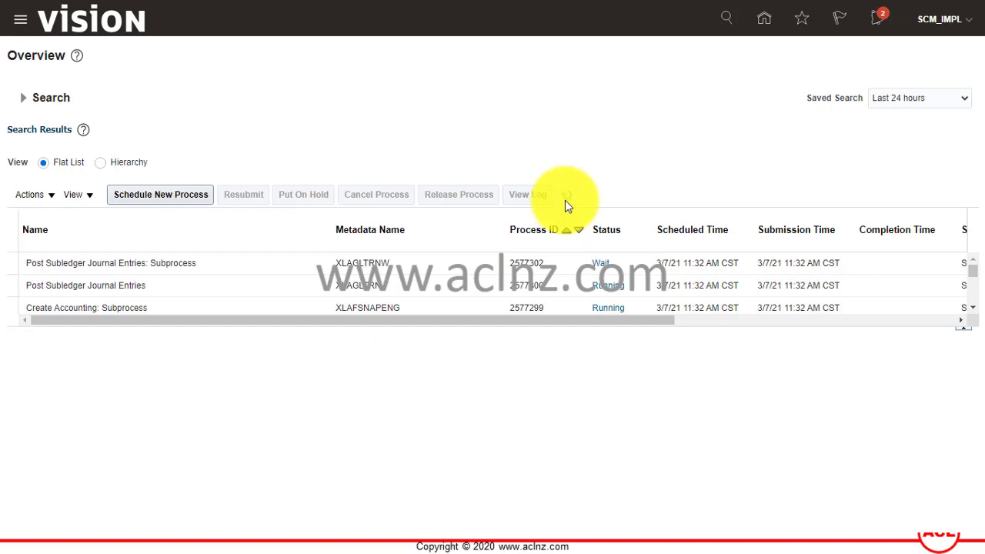
click(565, 199)
click(566, 197)
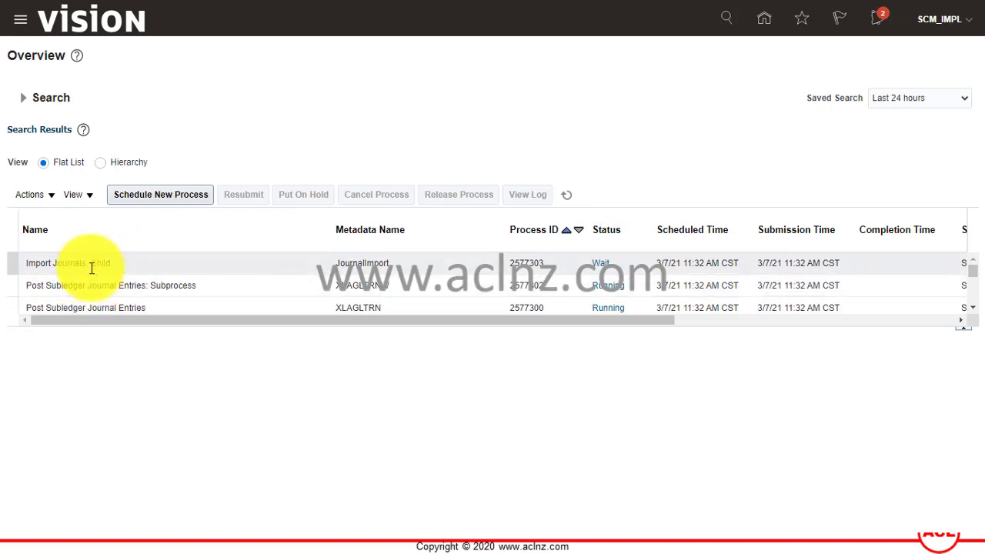
click(571, 197)
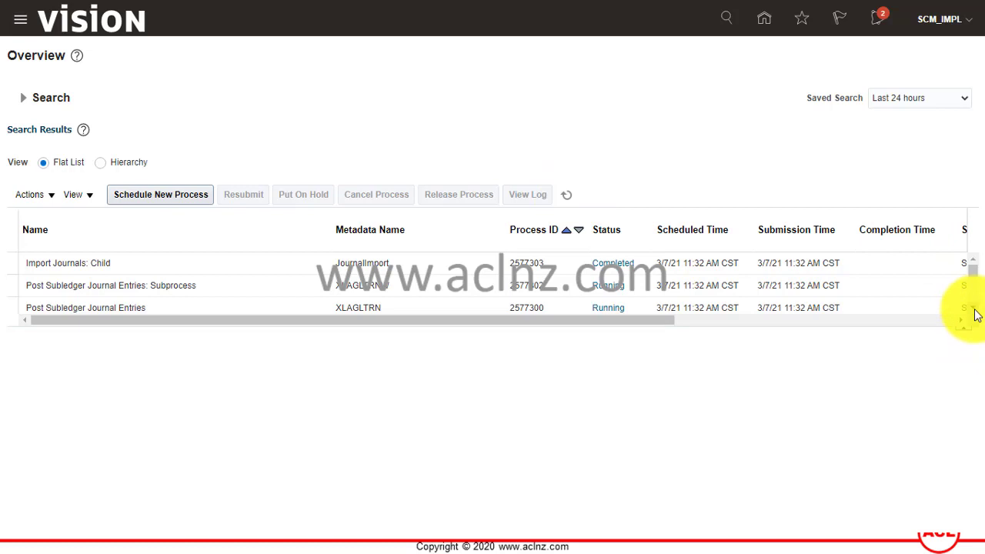
scroll(976, 314, down, 1)
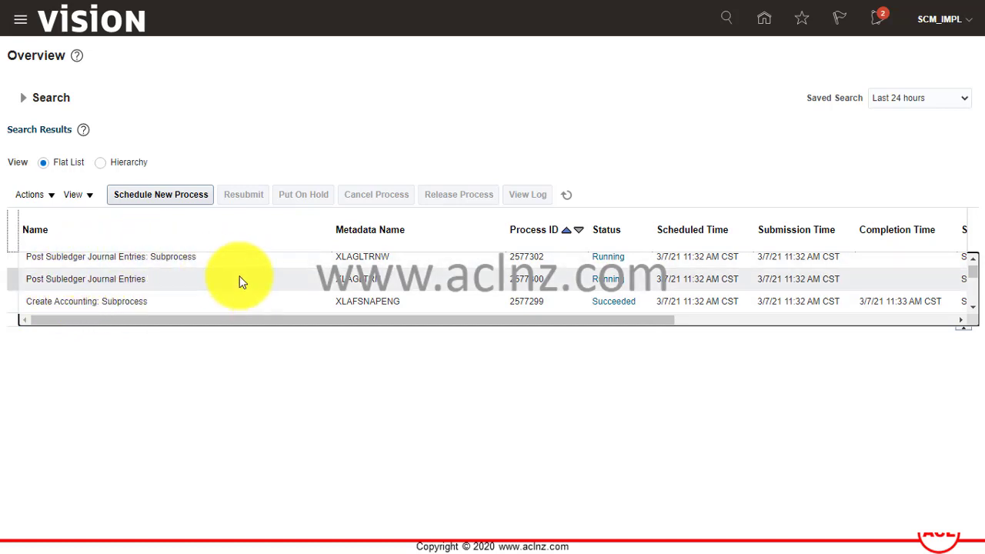
scroll(242, 283, up, 1)
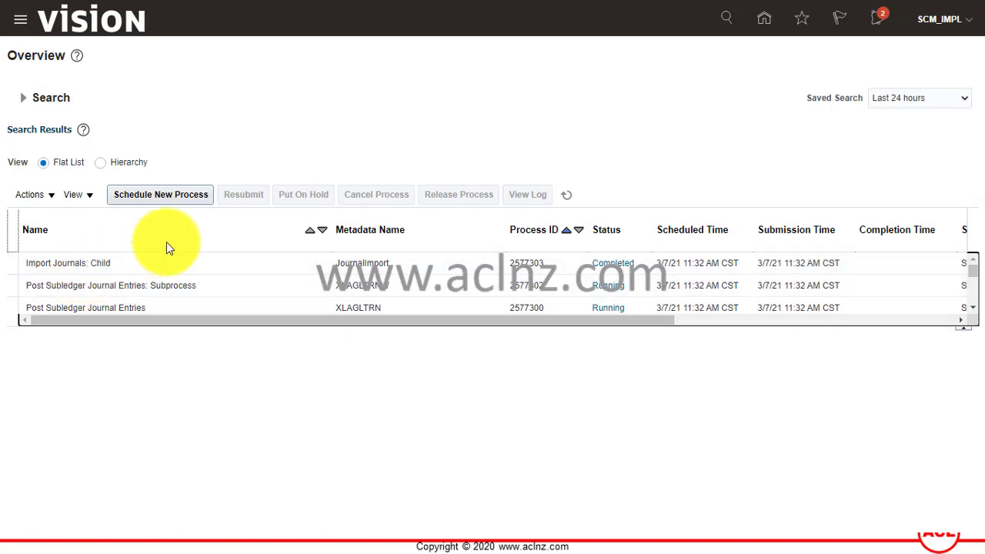
Check the job status of Import Journals: Child, list its attachments, and open the output file 2577303.txt in a maximized Notepad window
click(615, 273)
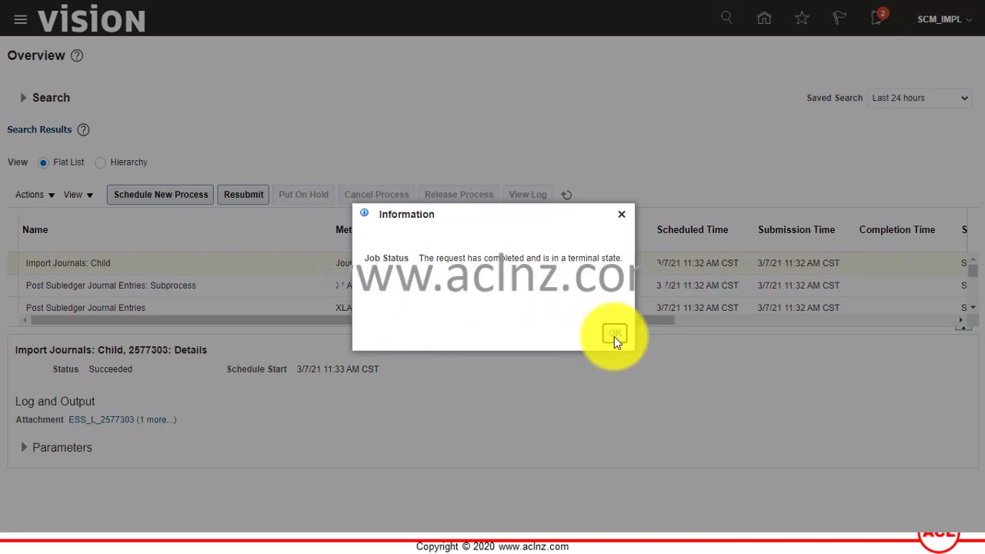
click(80, 363)
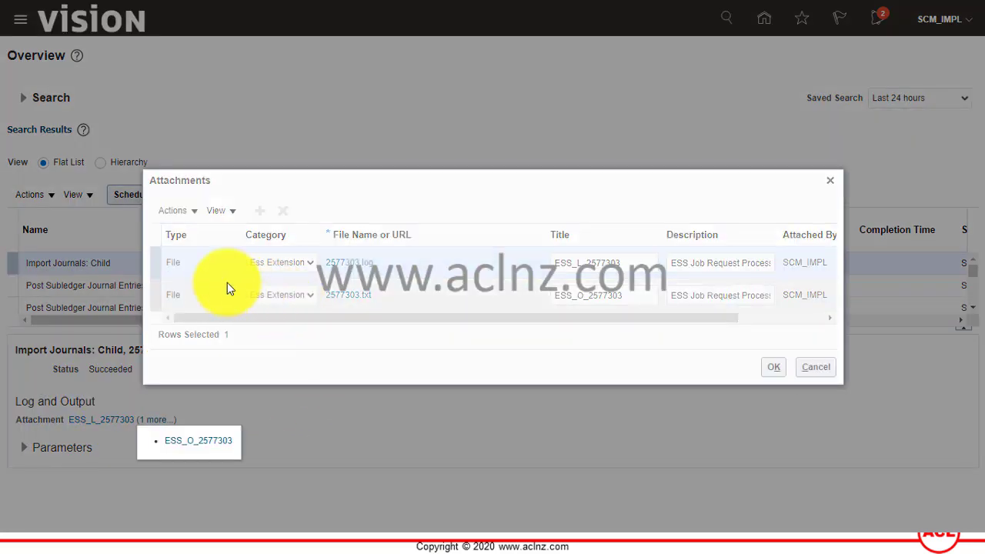
click(351, 299)
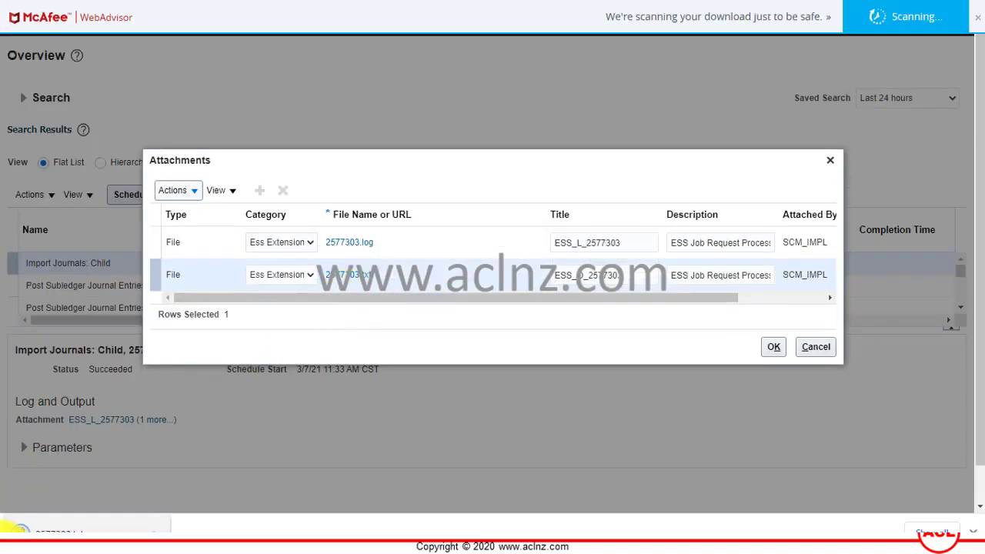
click(34, 528)
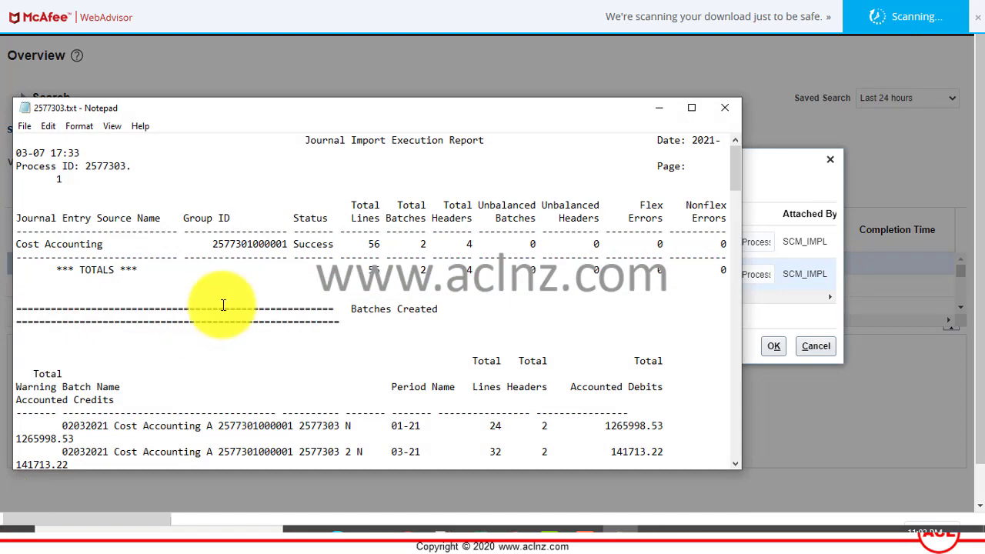
click(692, 107)
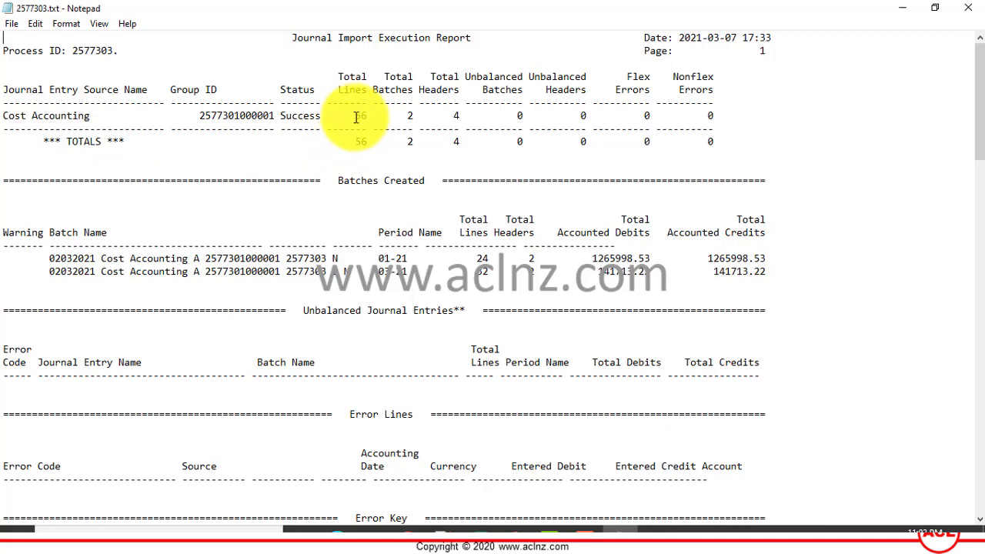
Examine the import report's totals, the created batches with the 02032021 prefix, and the error sections, closing the report and attachments list
click(452, 116)
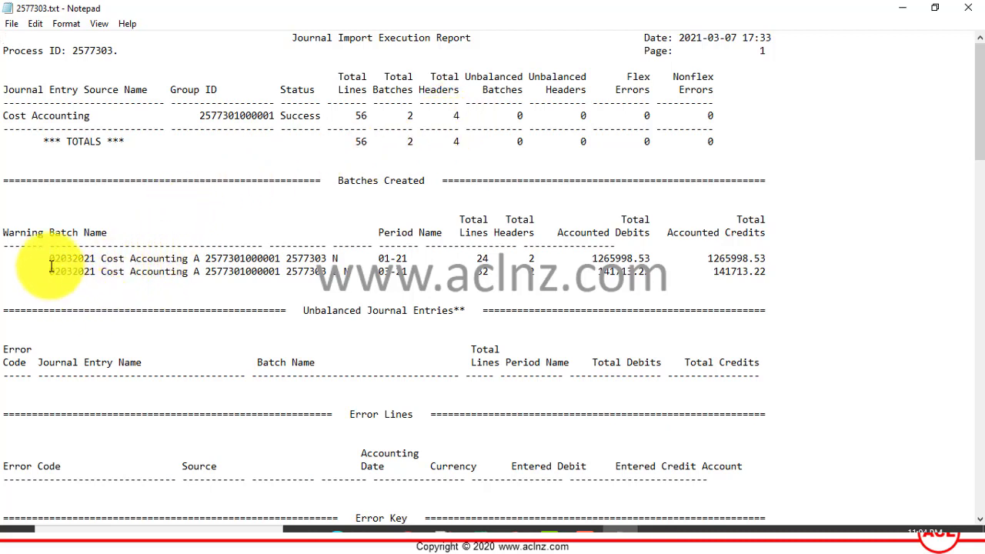
drag(50, 257, 94, 258)
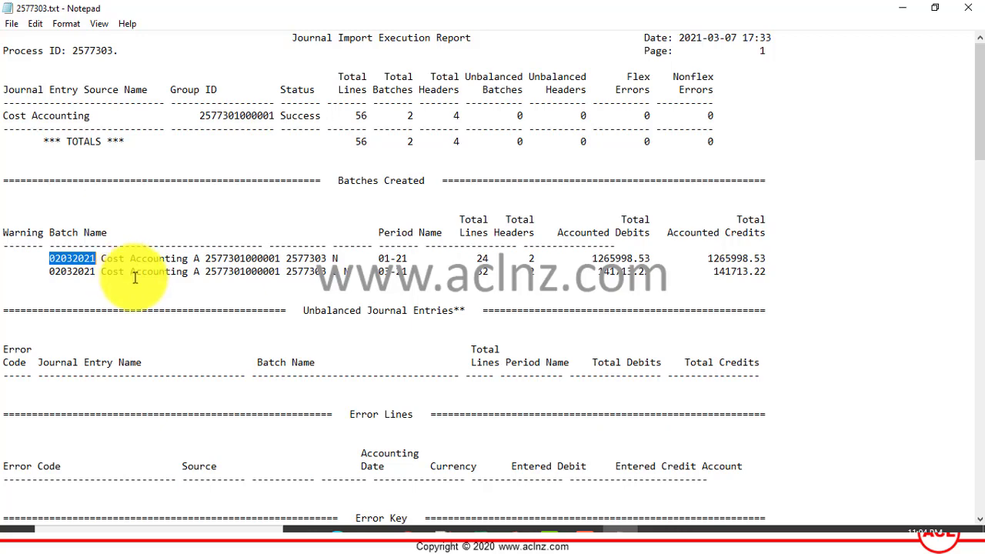
scroll(307, 311, down, 2)
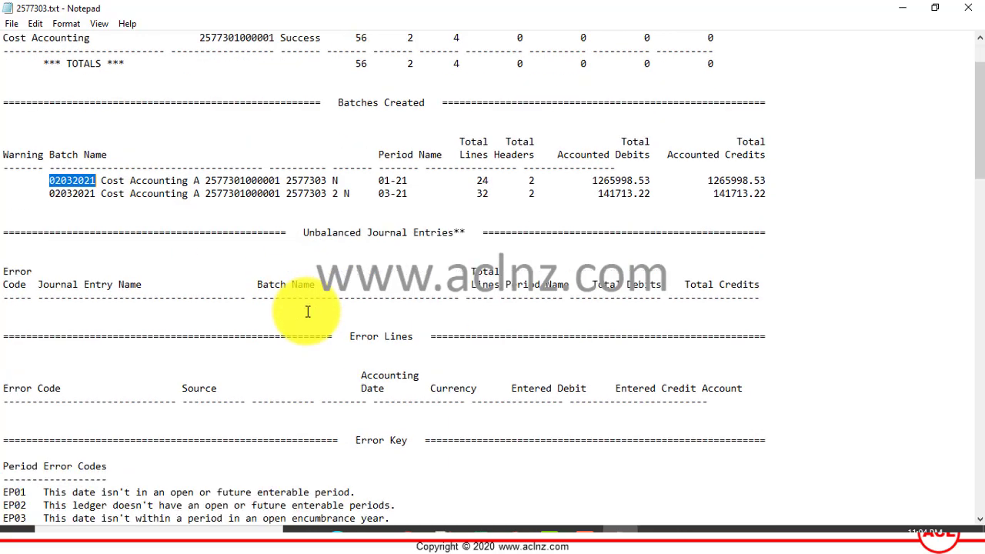
scroll(168, 224, down, 2)
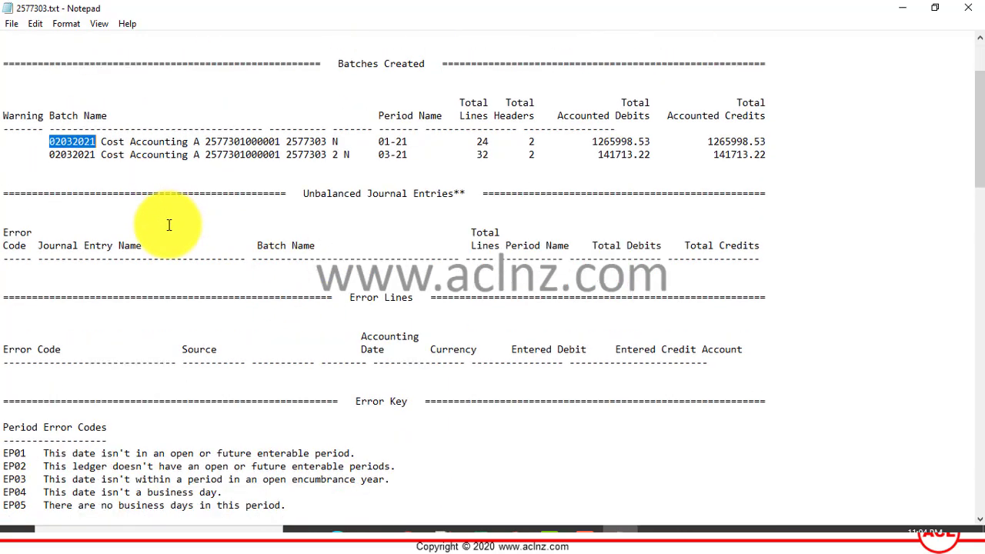
scroll(169, 224, down, 2)
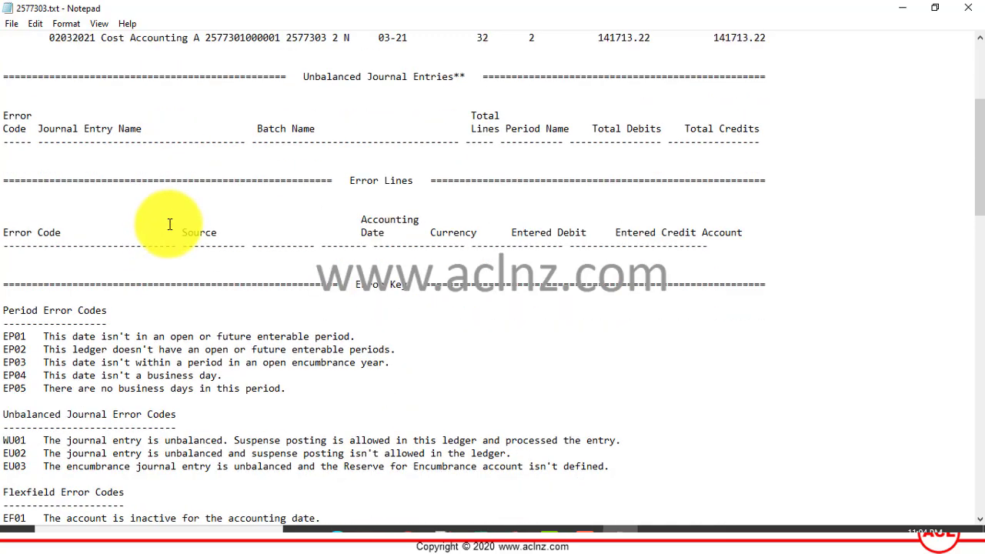
scroll(169, 224, up, 6)
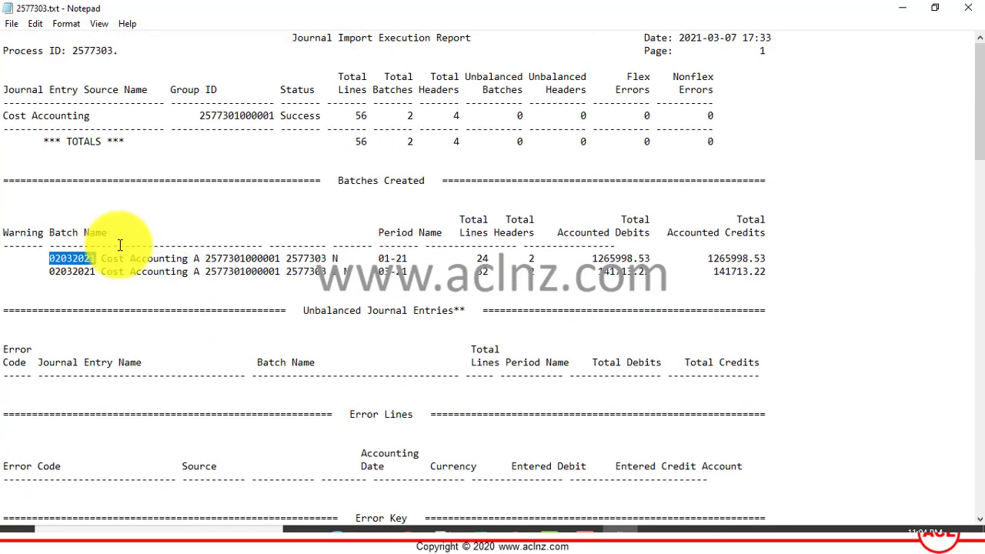
click(967, 23)
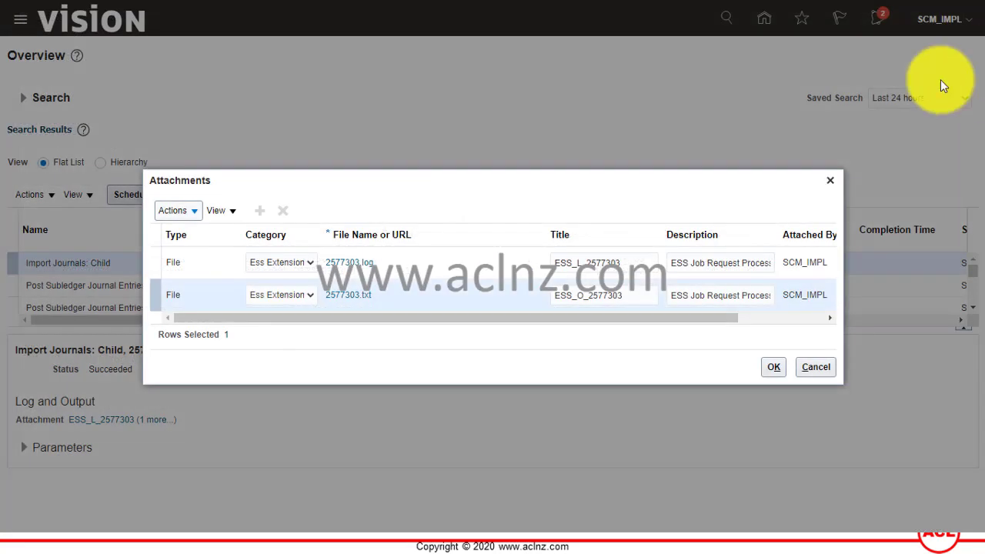
click(819, 367)
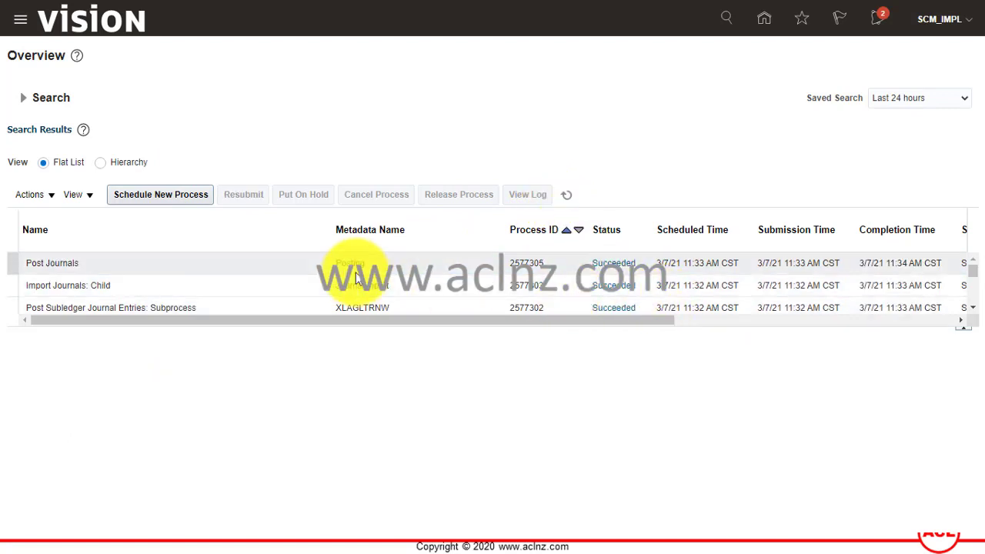
Reopen the Import Journals: Child output from its attachments and recheck the batch and error sections, closing the report and attachments list
click(165, 290)
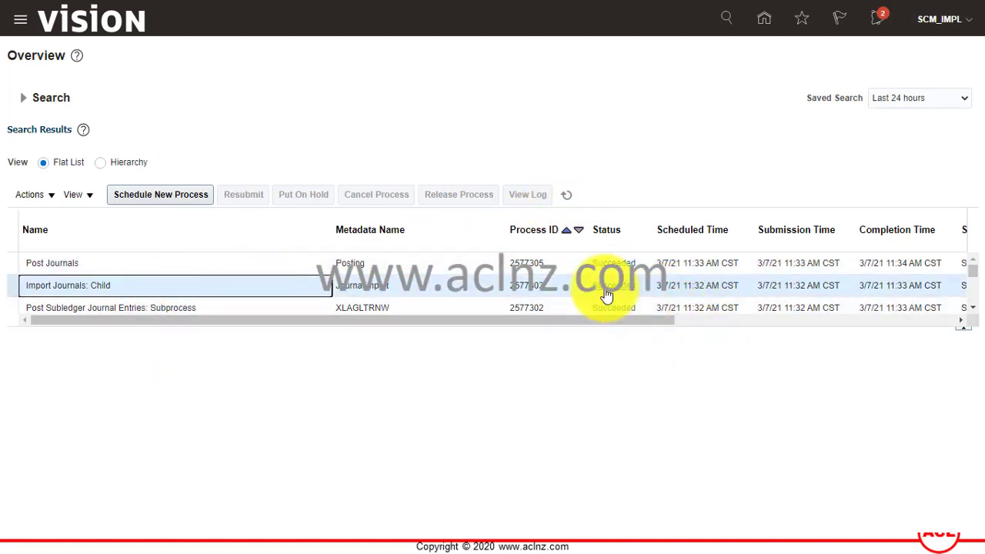
click(154, 420)
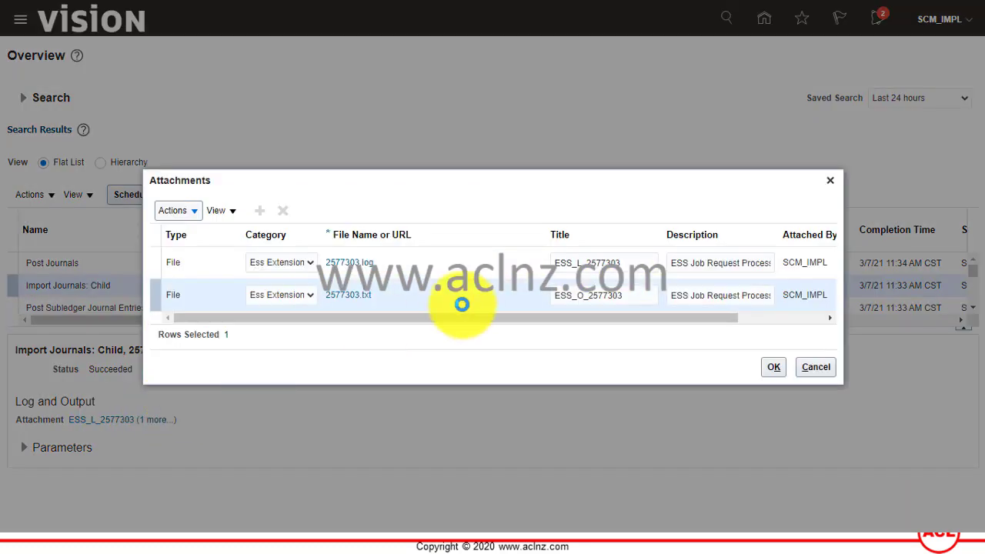
click(352, 295)
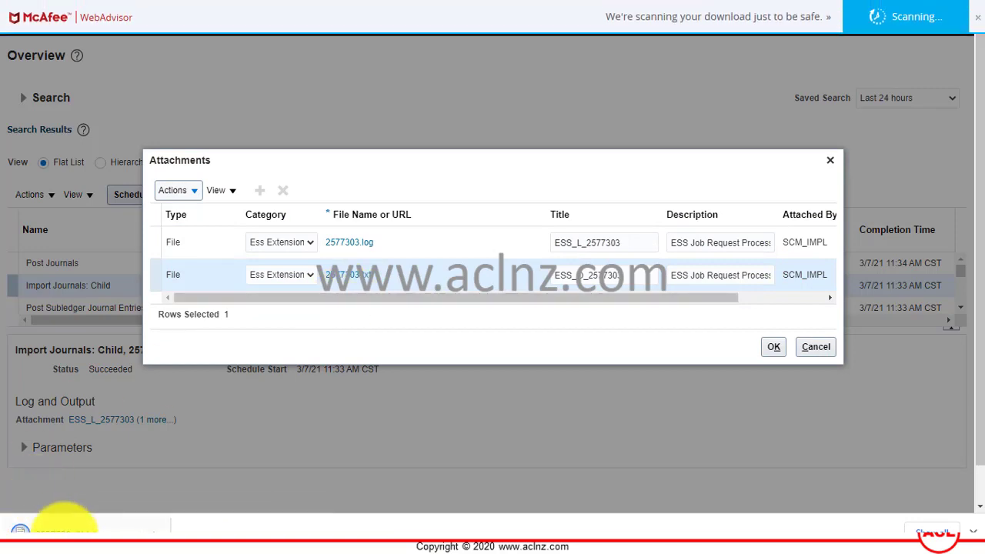
click(68, 525)
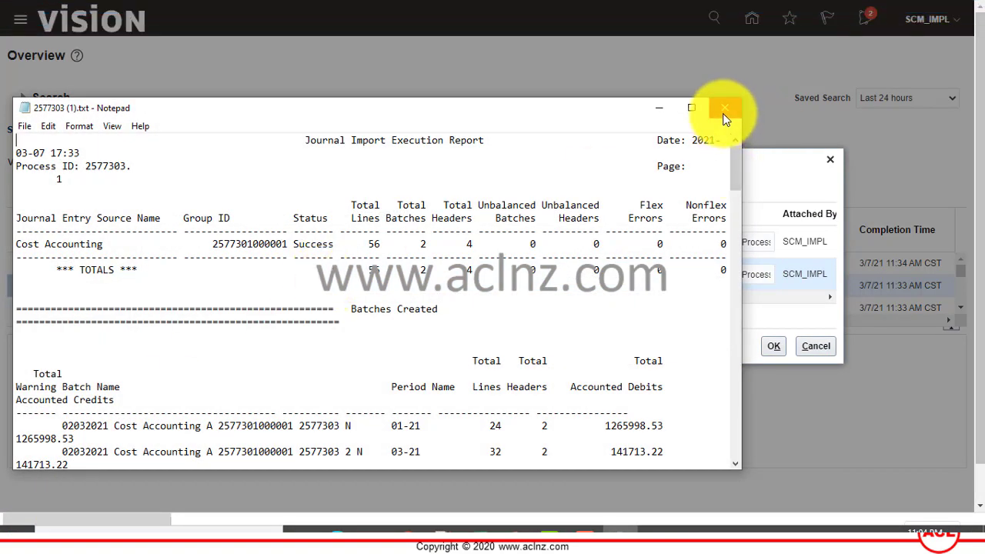
scroll(424, 262, down, 7)
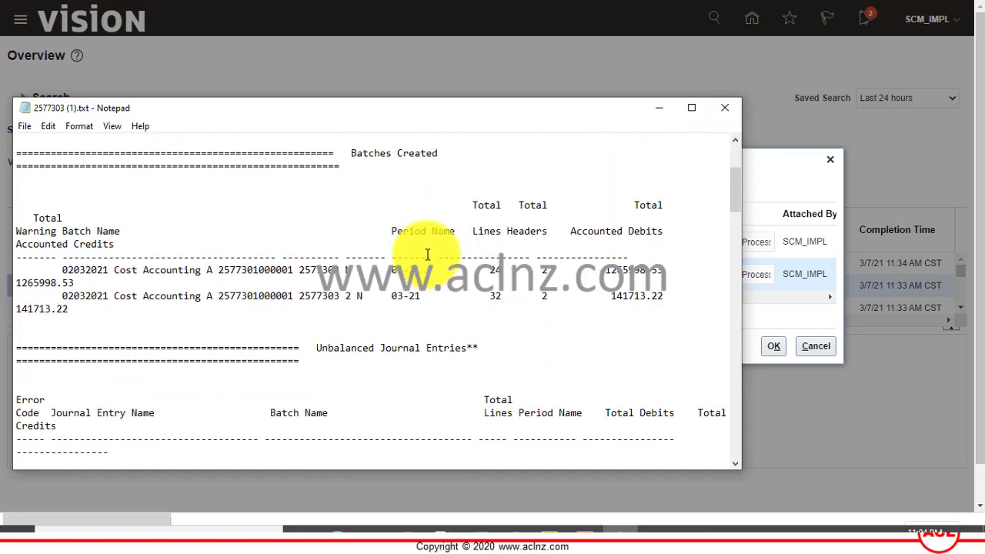
scroll(594, 145, down, 6)
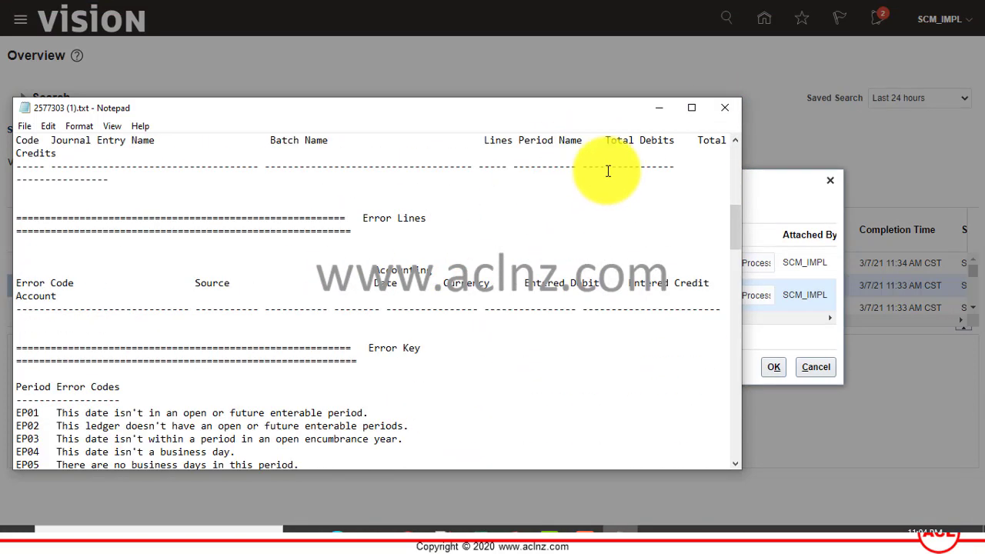
click(723, 109)
click(828, 181)
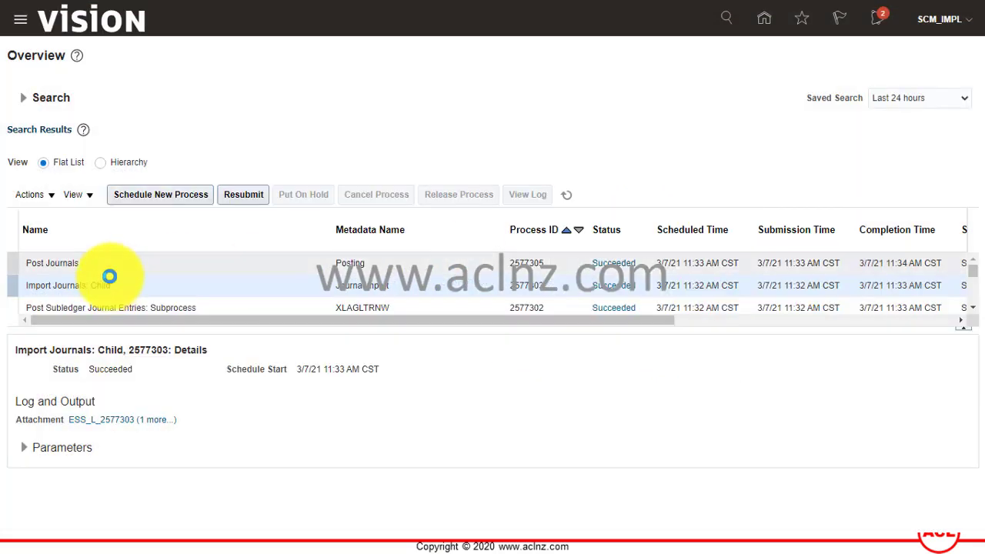
Select the Post Journals process, list its attachments, and open the output file 2577305.txt
click(96, 264)
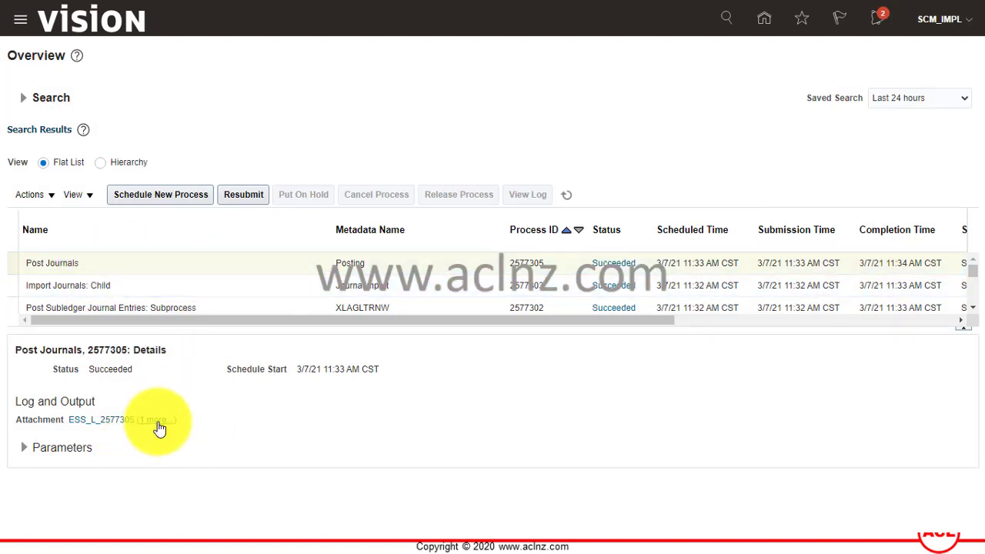
click(231, 437)
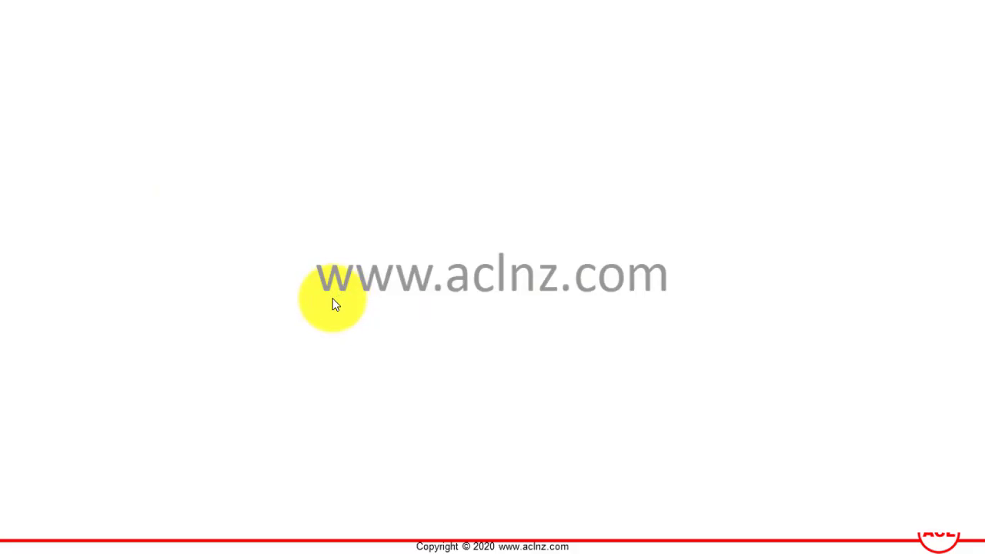
click(342, 299)
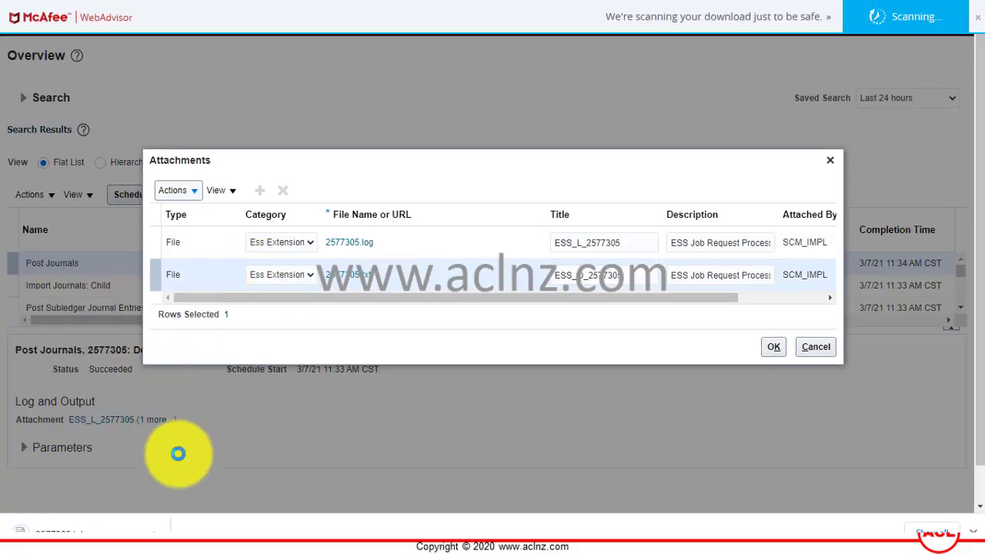
click(58, 529)
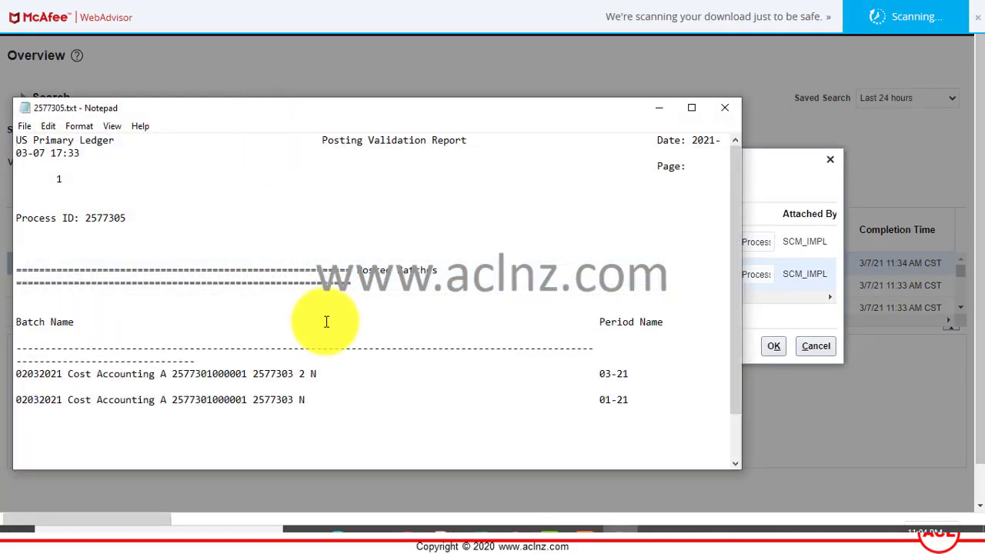
Examine the posted batches and their period names in the Posting Validation Report, and close the report
scroll(328, 308, down, 1)
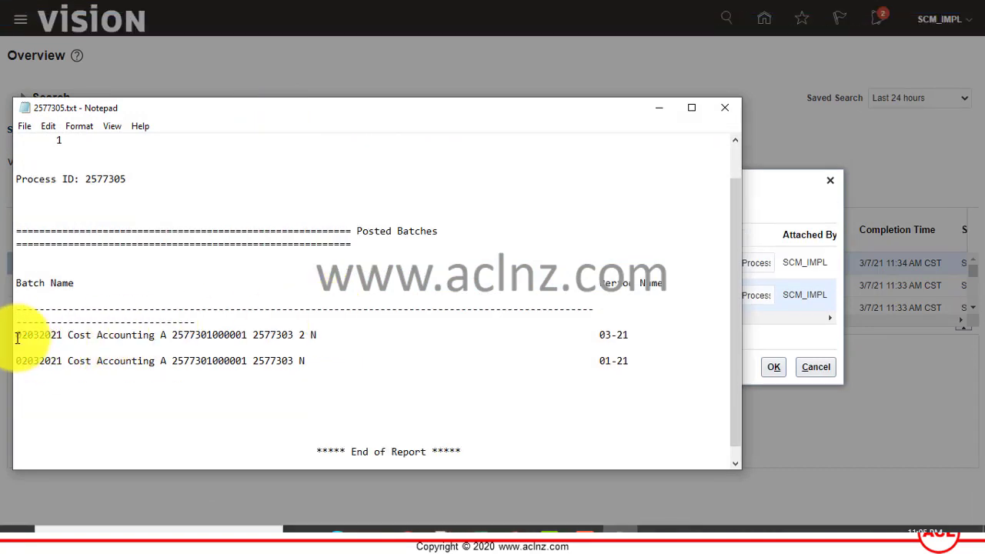
drag(598, 337, 628, 335)
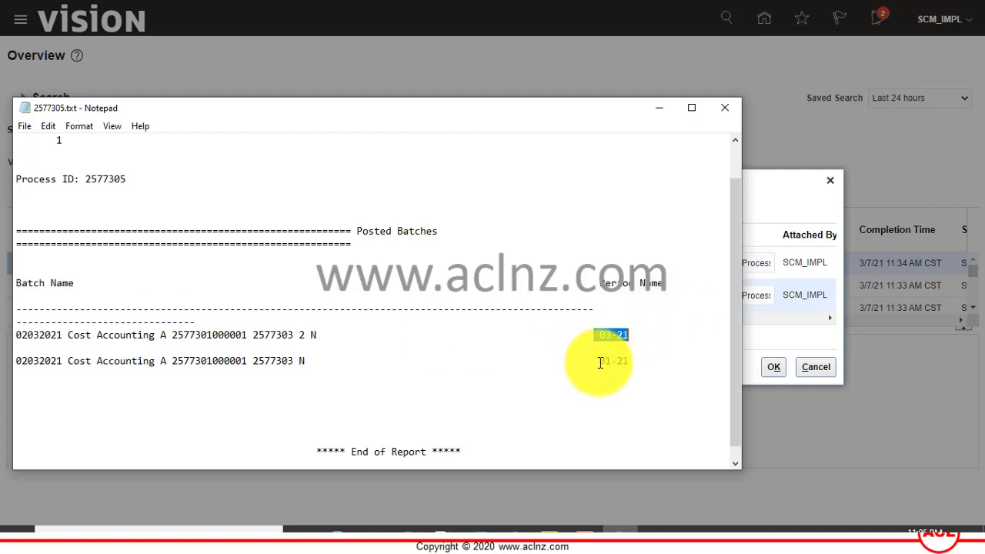
drag(600, 363, 630, 360)
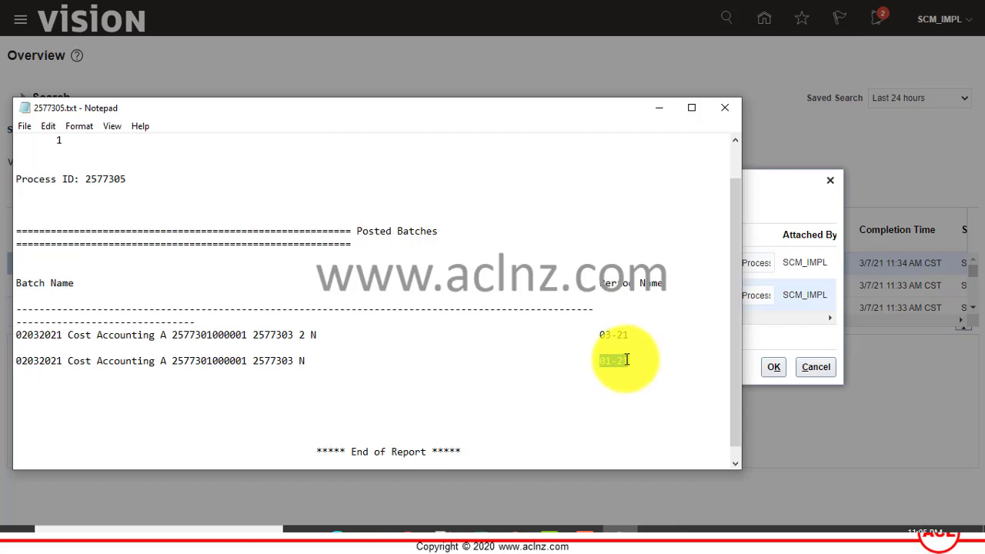
click(519, 334)
click(727, 108)
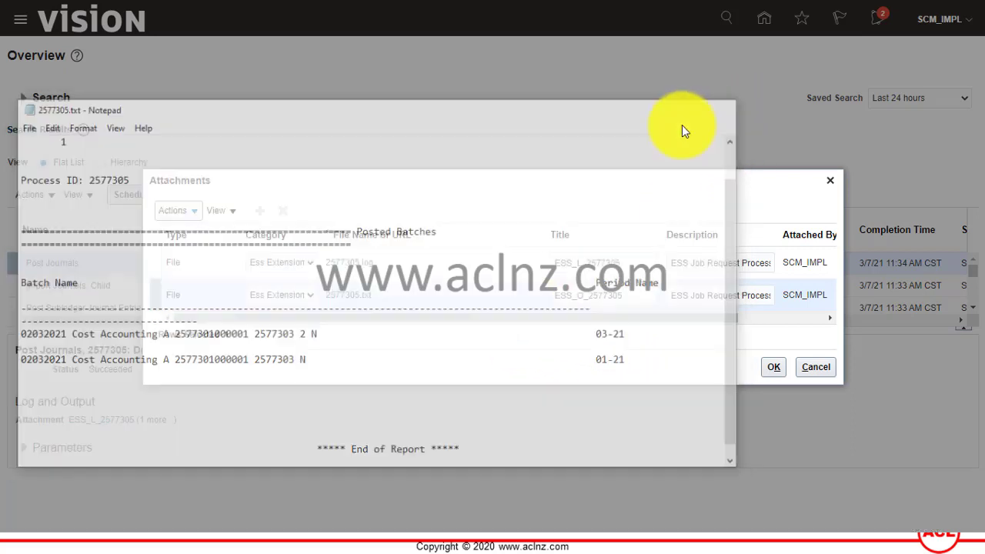
Close the Post Journals attachments list, select Post Subledger Journal Entries: Subprocess, and open its log file 2577302.log
click(812, 367)
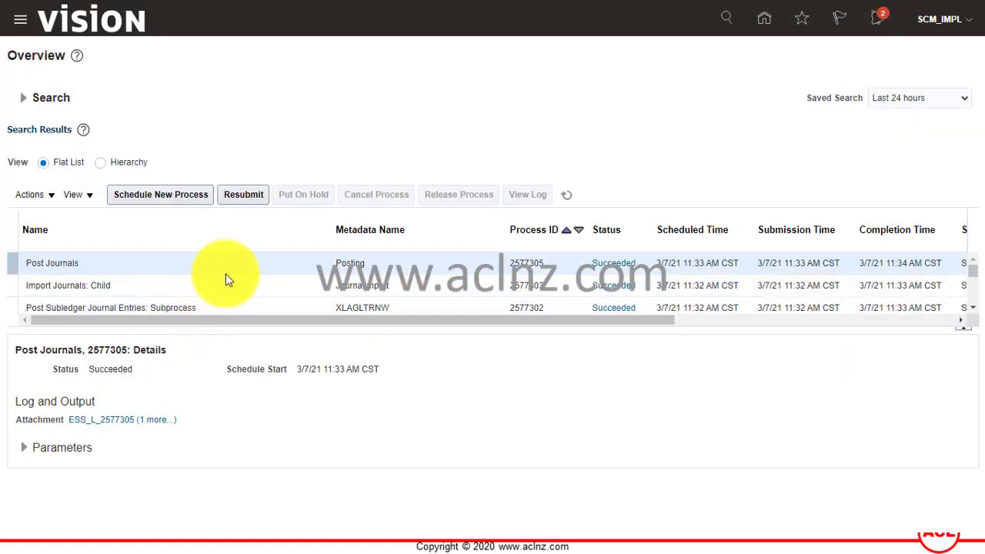
click(172, 307)
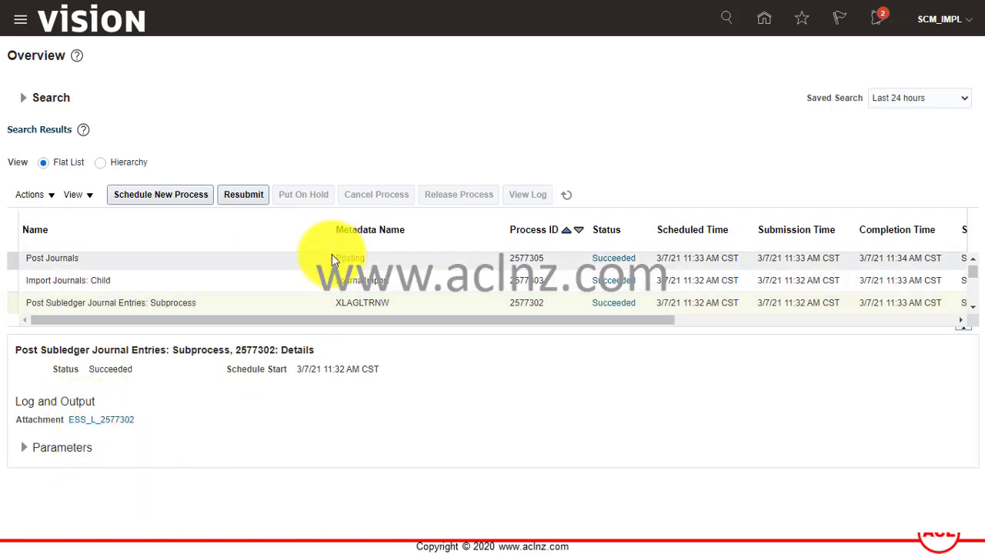
mouse_move(112, 428)
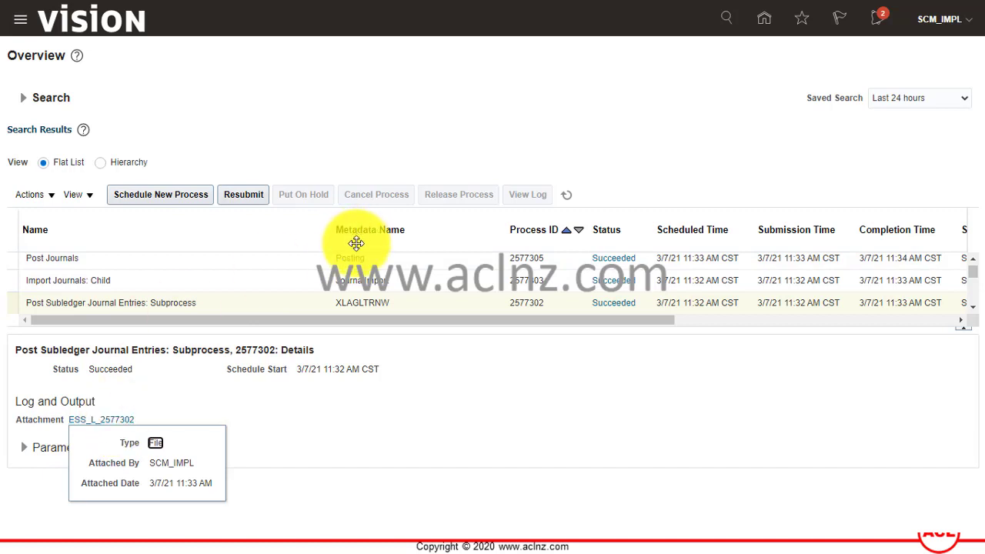
scroll(342, 262, down, 3)
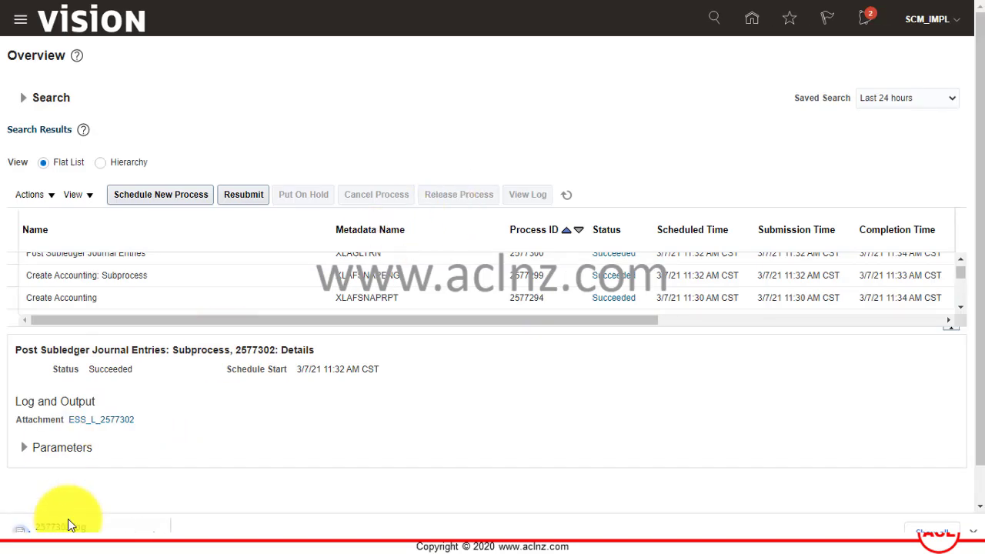
click(62, 523)
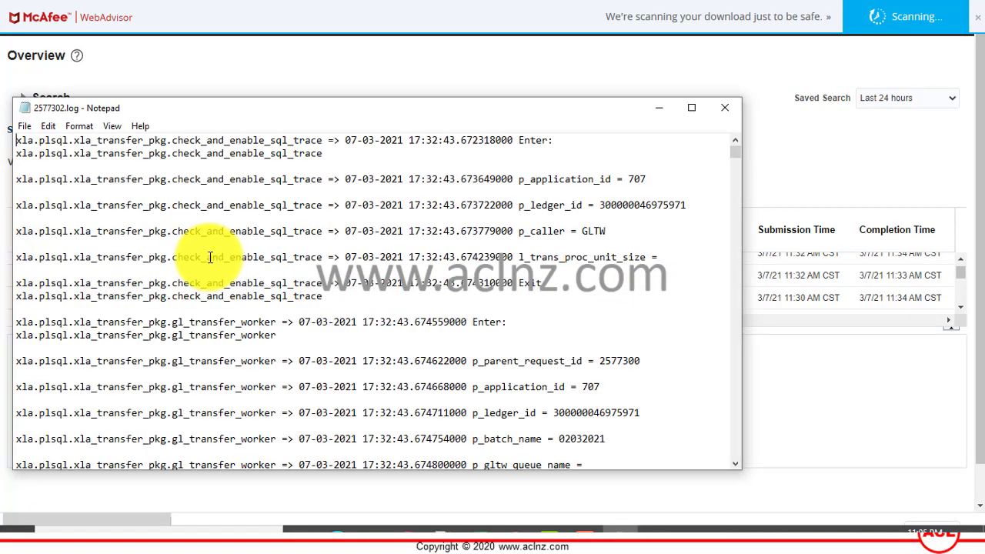
Examine the transfer parameters, ledger details and batch name in the subledger posting log, and close the log
scroll(209, 256, down, 3)
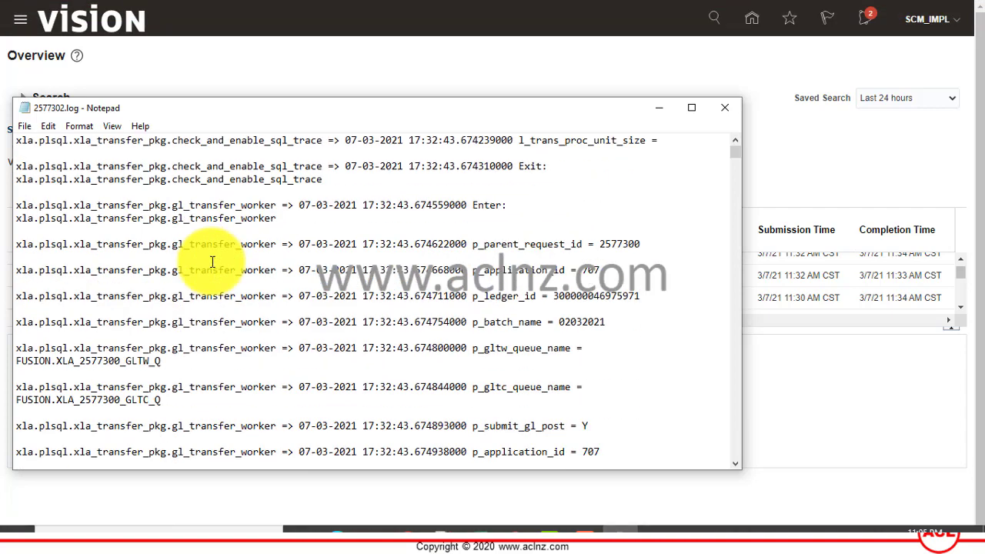
scroll(213, 261, down, 7)
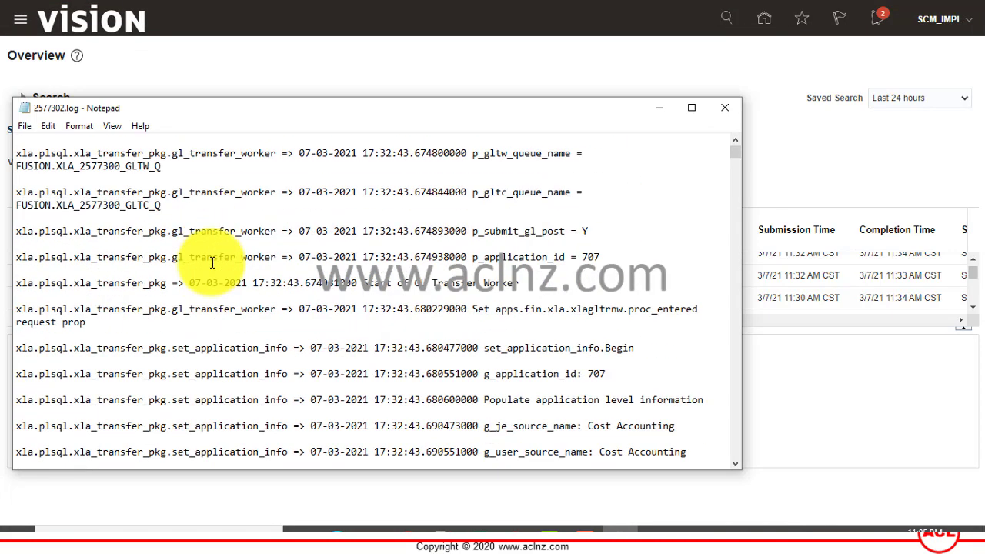
scroll(212, 262, down, 7)
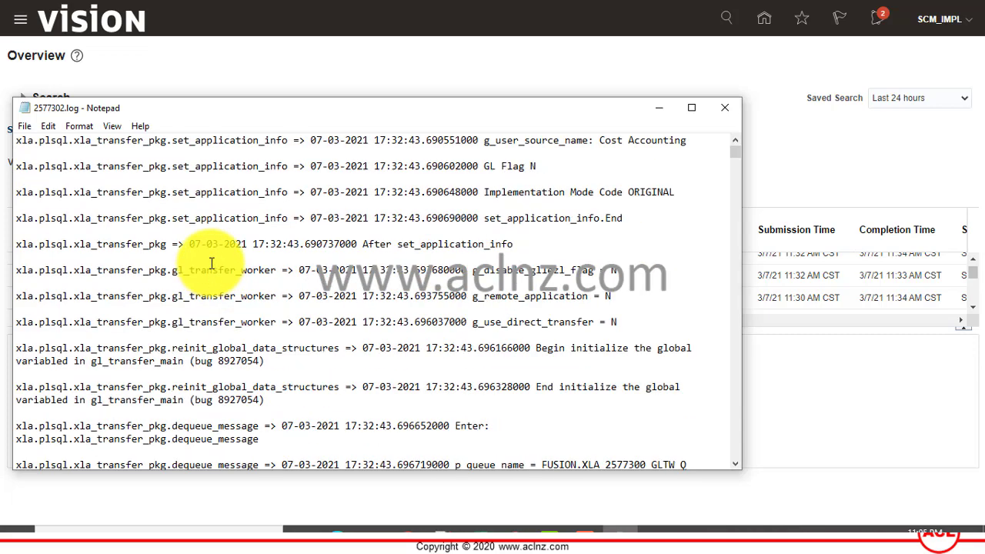
scroll(213, 266, down, 8)
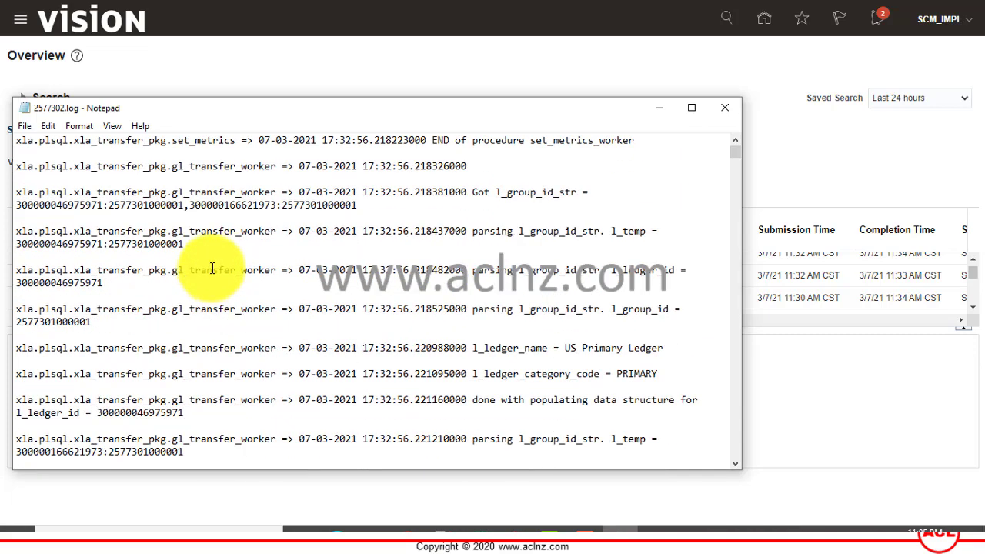
scroll(213, 270, down, 10)
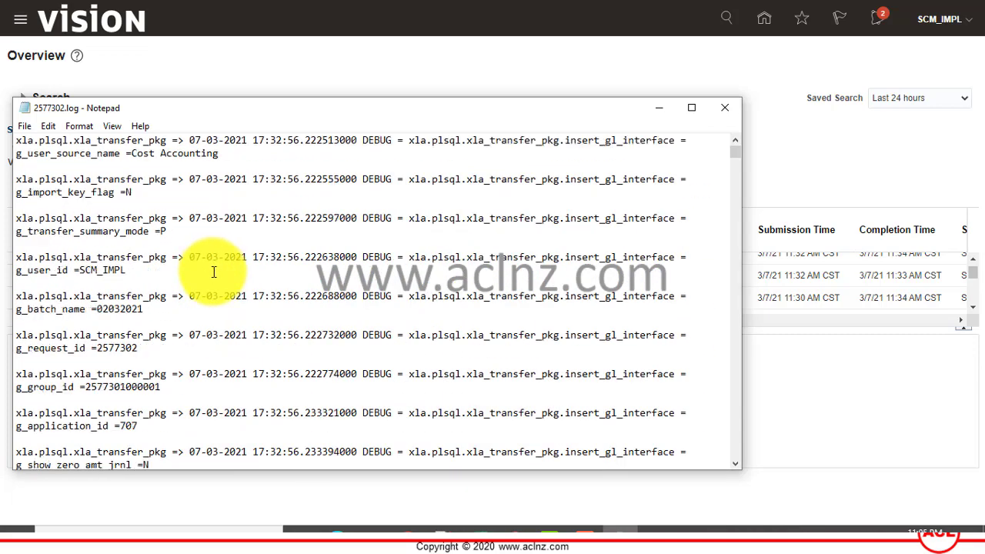
click(724, 108)
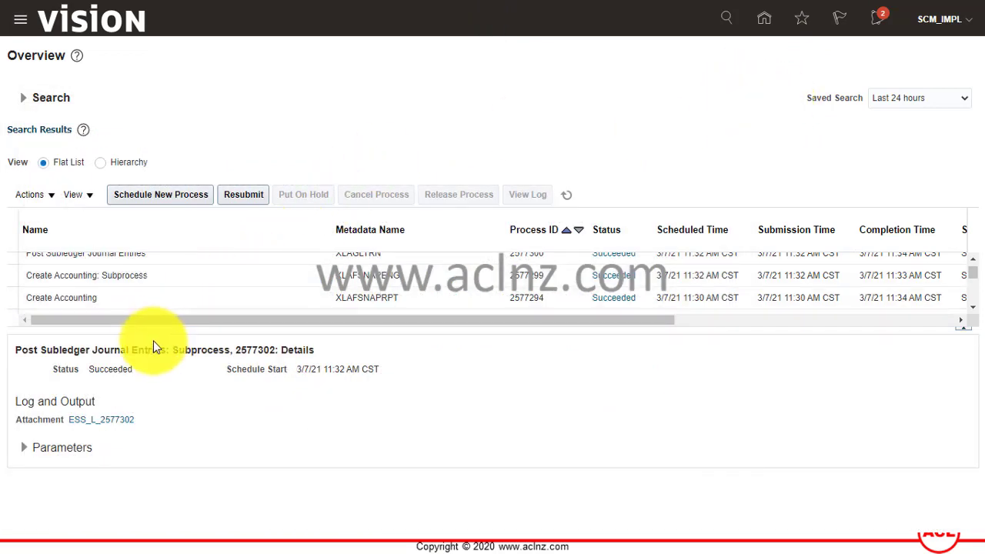
Review the details of Create Accounting: Subprocess, Post Subledger Journal Entries: Subprocess, and Import Journals: Child
click(125, 277)
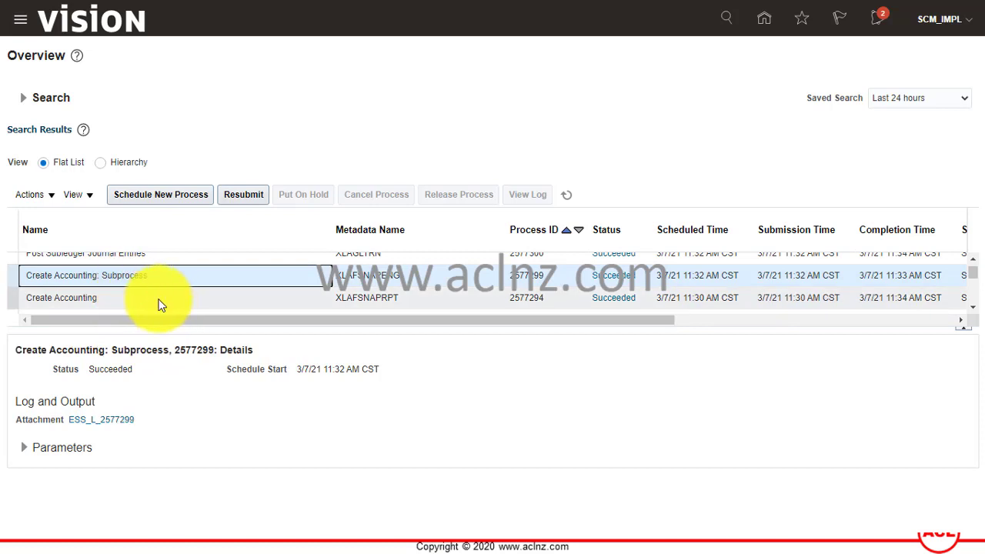
scroll(167, 278, up, 2)
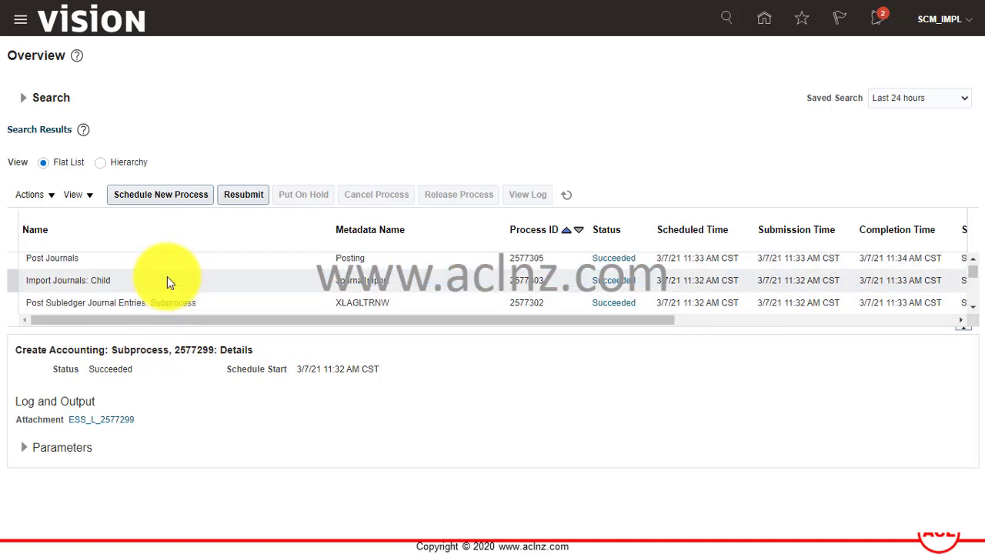
click(148, 291)
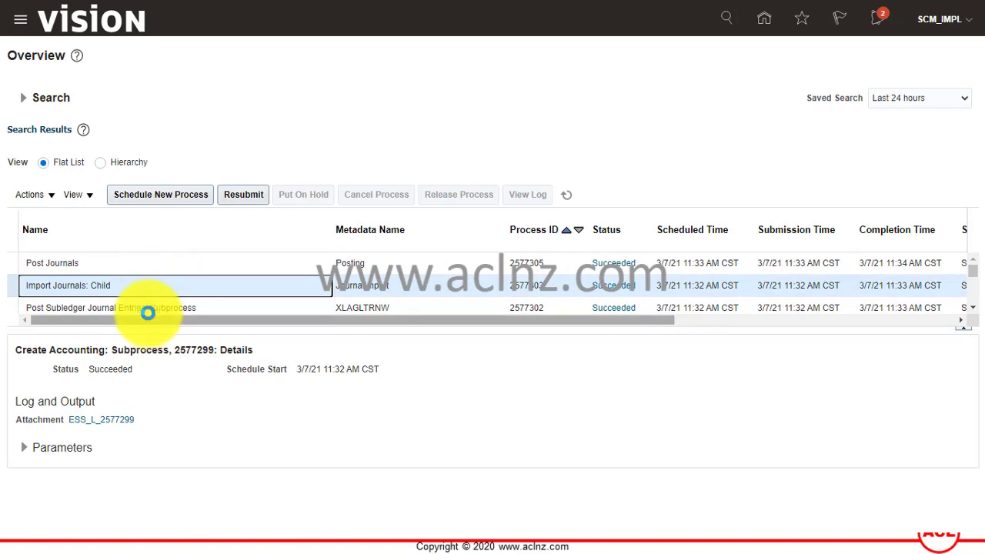
click(147, 309)
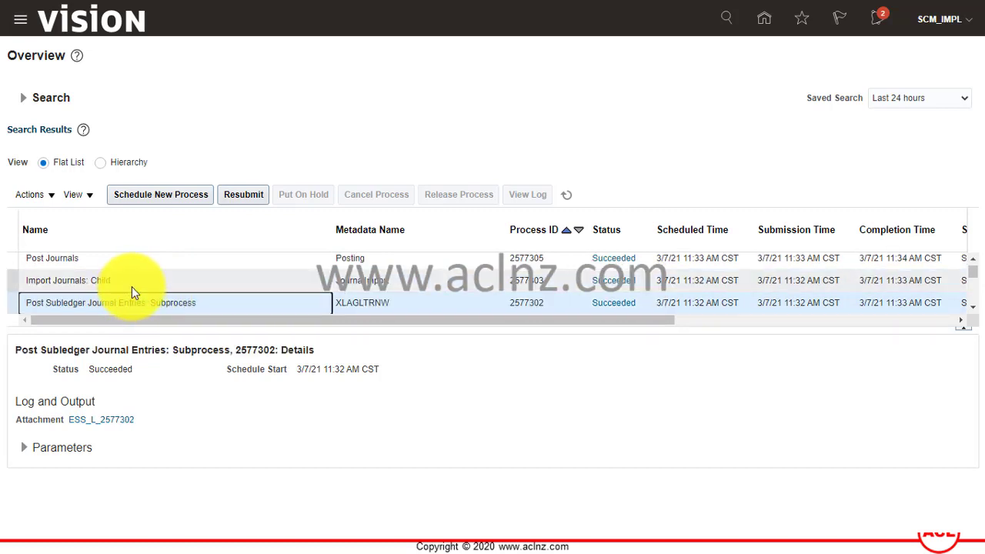
click(132, 286)
scroll(128, 288, down, 2)
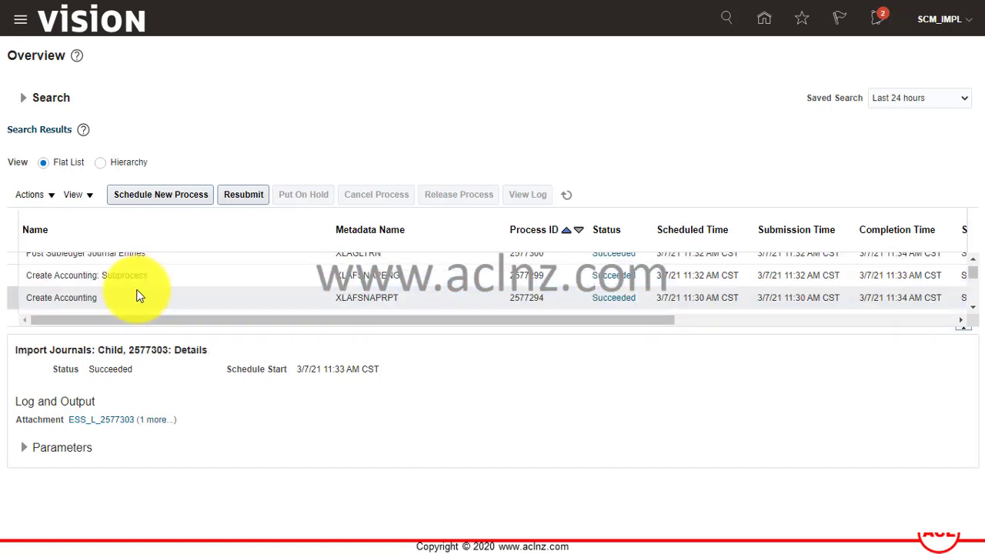
Select the Create Accounting process, list its attachments, and check the output file 2577294.txt, closing it
click(121, 297)
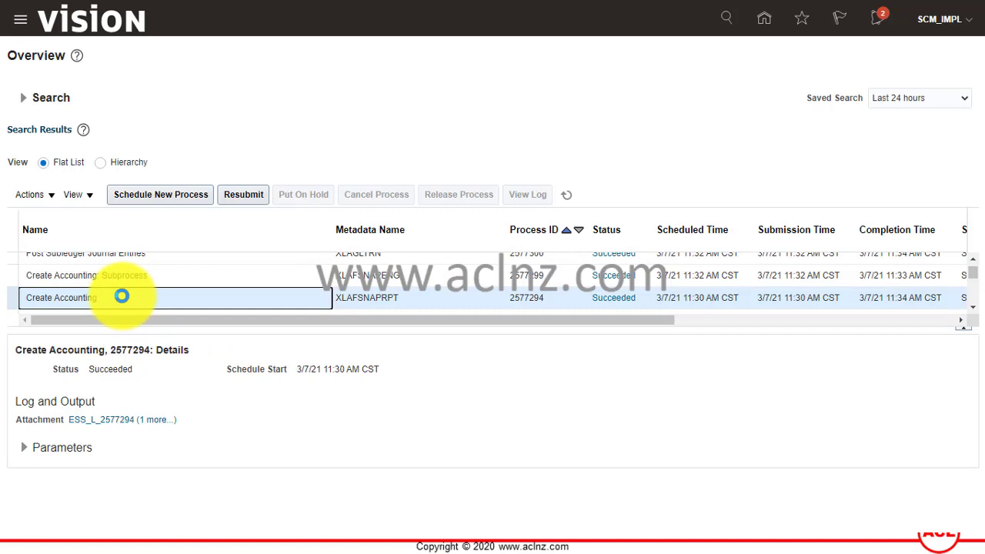
scroll(130, 294, down, 3)
scroll(147, 281, up, 3)
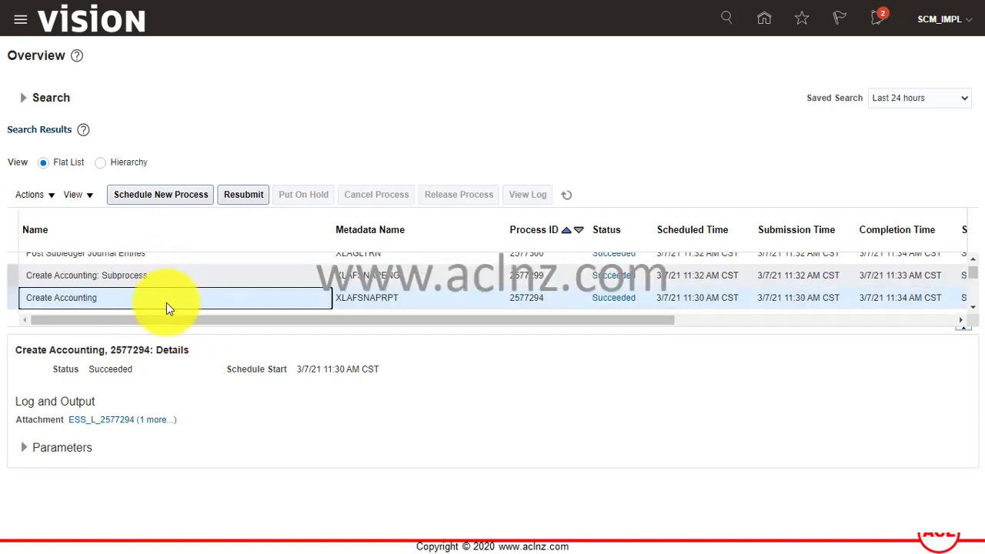
click(163, 422)
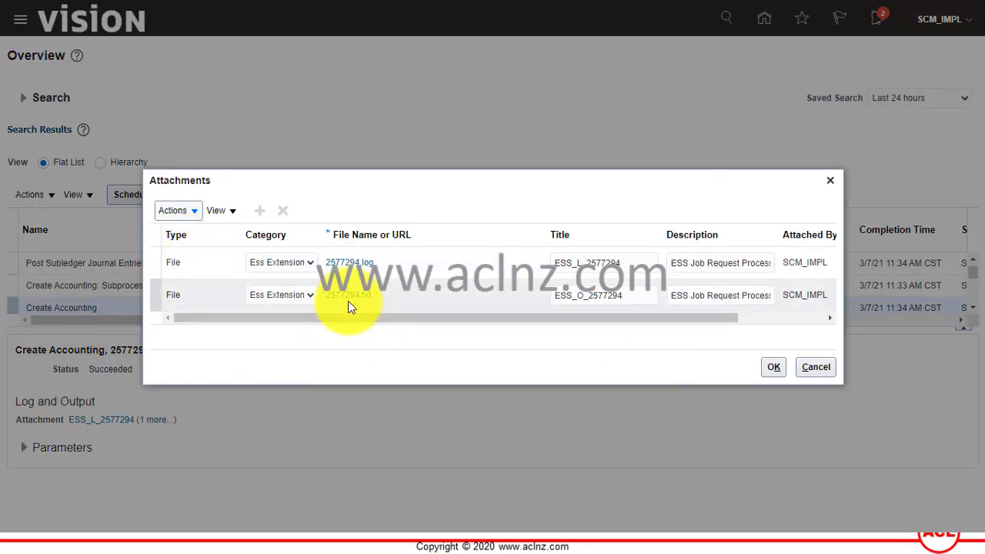
click(349, 298)
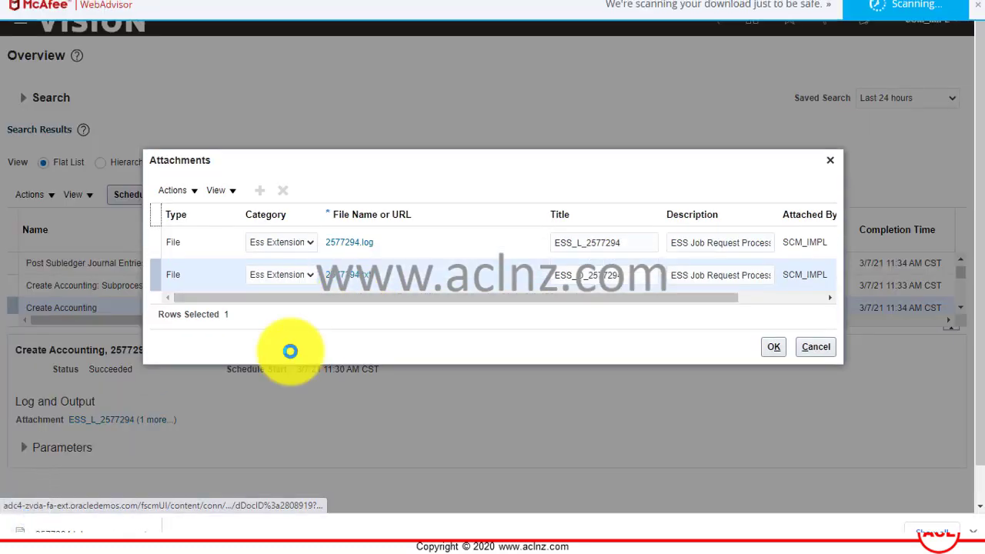
click(77, 531)
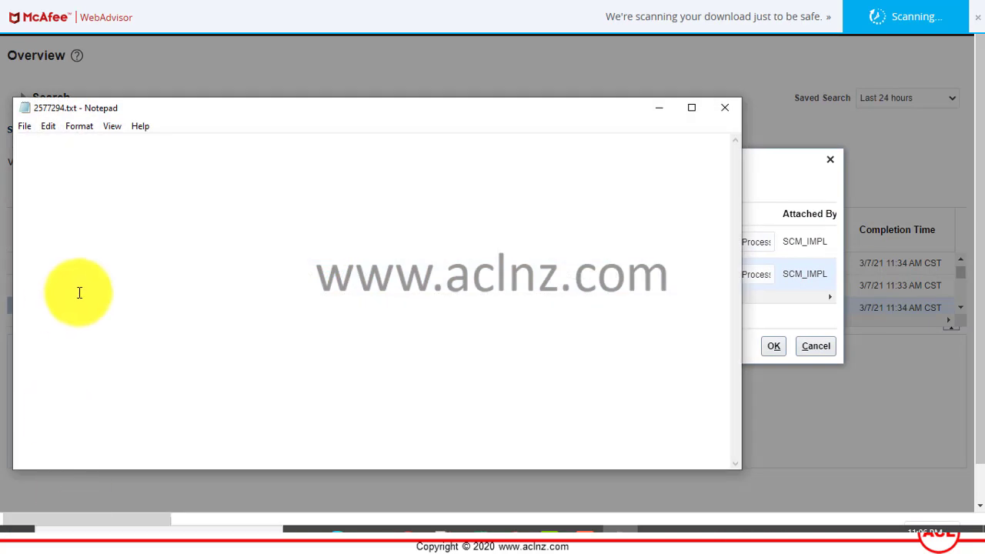
click(725, 108)
Open 2577294.log, examine the accounting program's parameters and processing entries, and close the log and attachments list
click(349, 243)
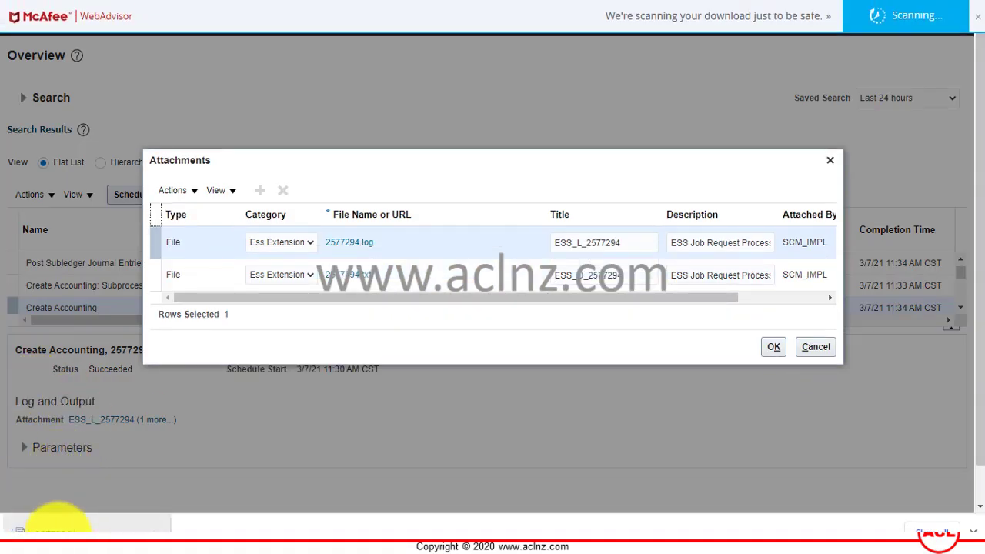
click(55, 518)
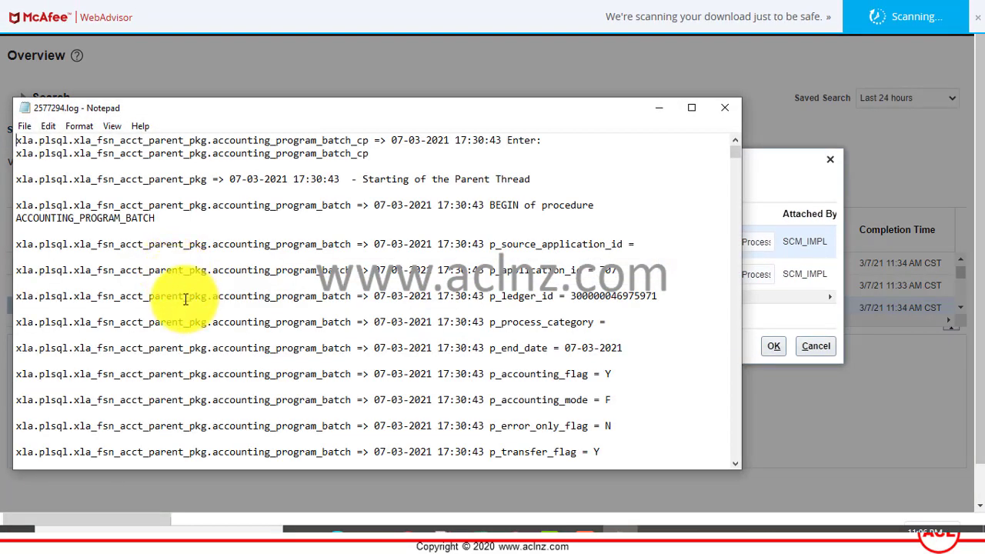
scroll(184, 308, down, 1)
scroll(184, 309, down, 10)
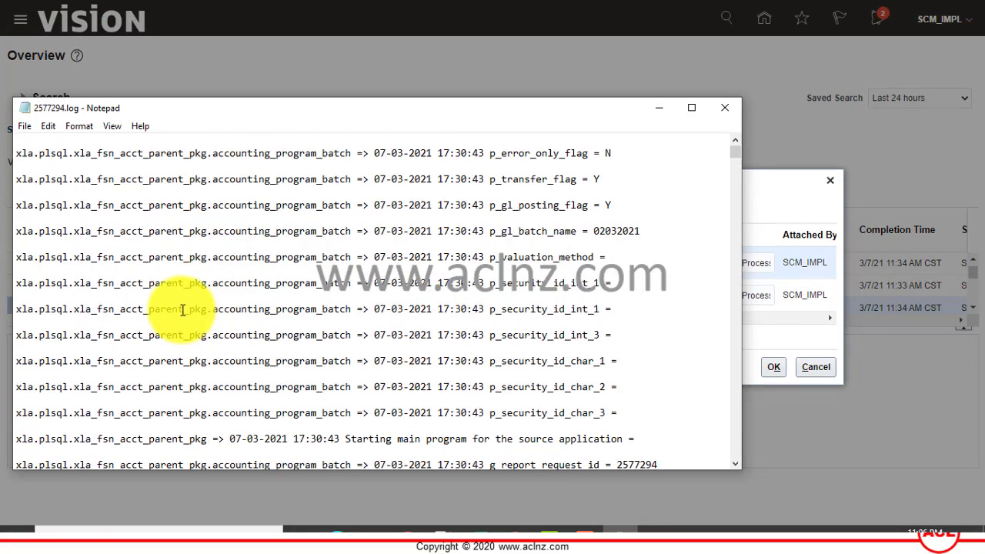
scroll(181, 314, down, 10)
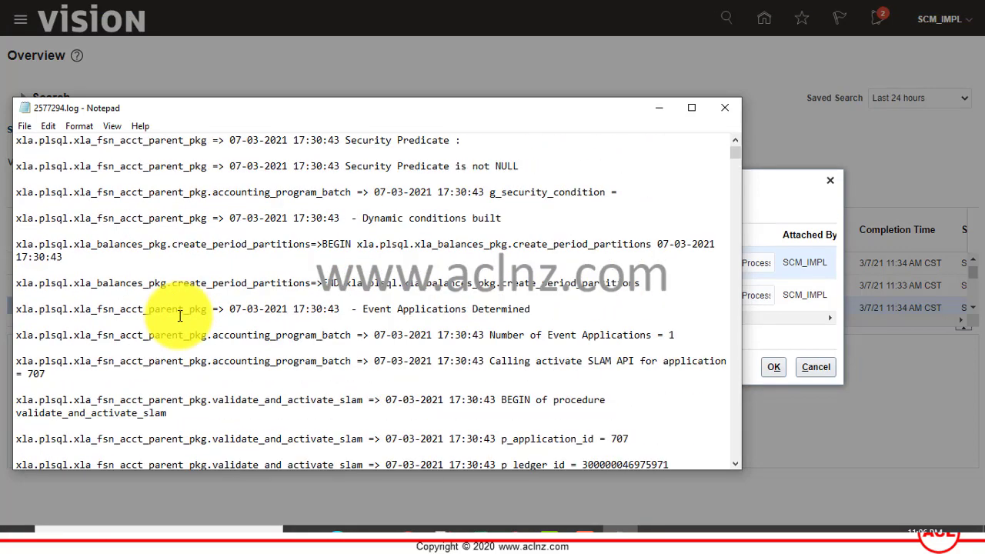
scroll(179, 315, down, 10)
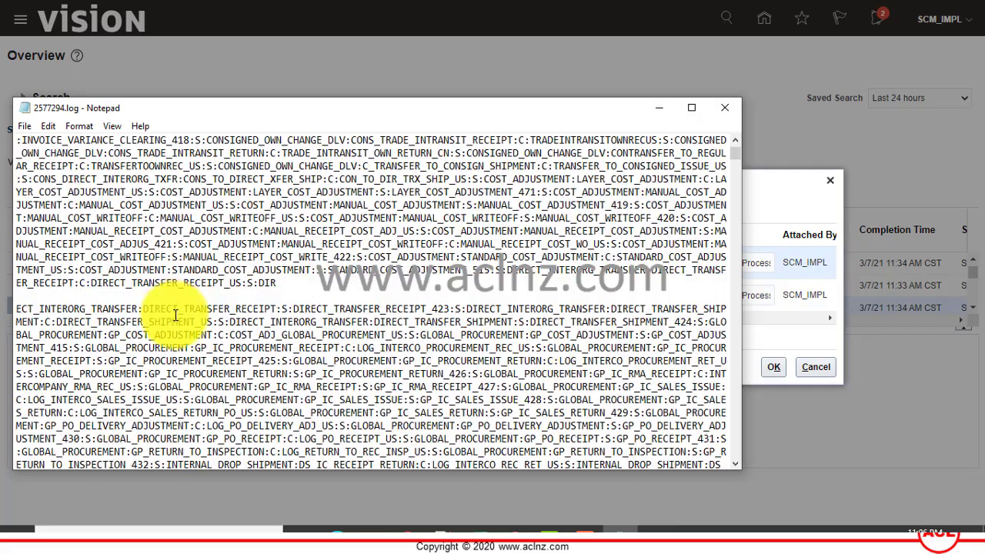
scroll(175, 310, down, 8)
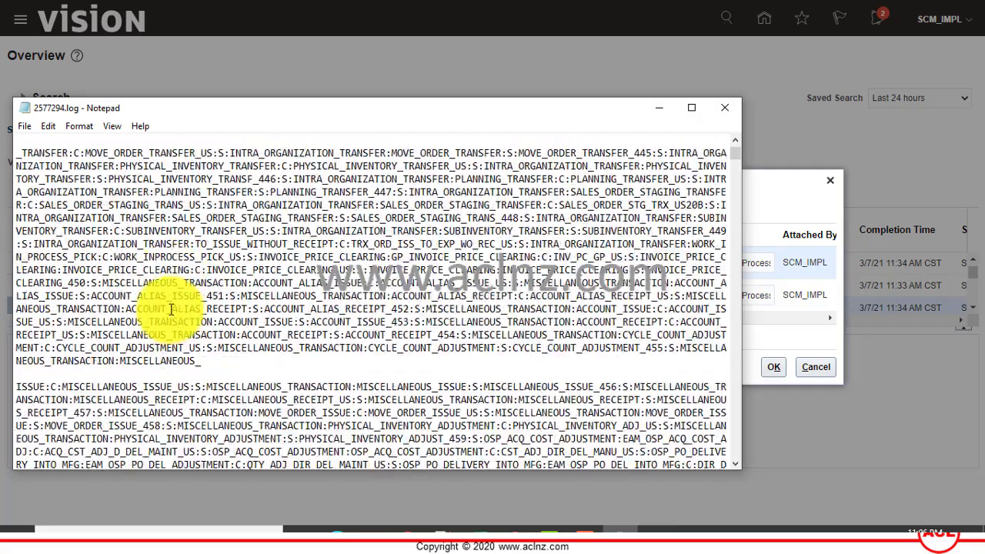
click(724, 108)
click(821, 365)
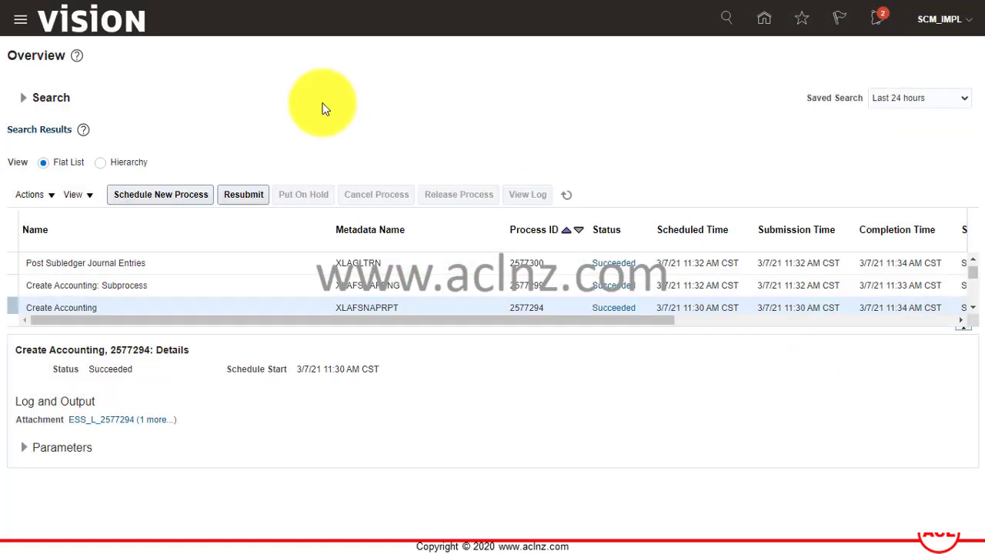
Go to Cost Accounting and open the Review Cost Accounting Distributions task
click(22, 26)
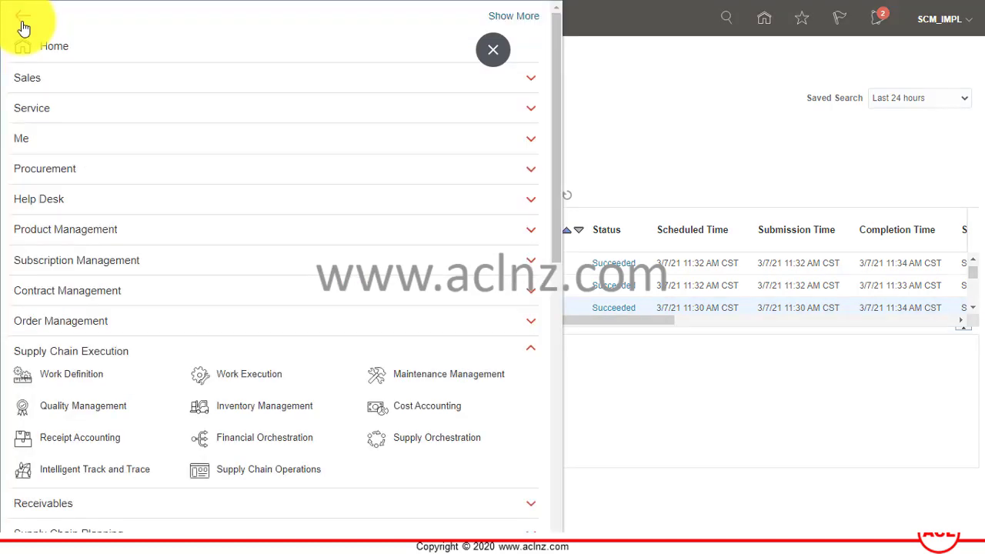
click(416, 406)
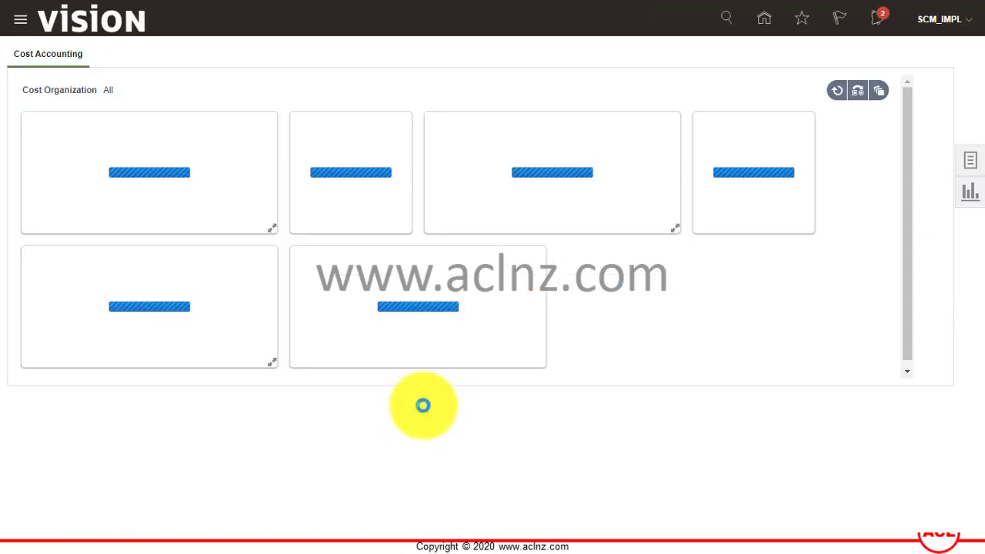
click(973, 165)
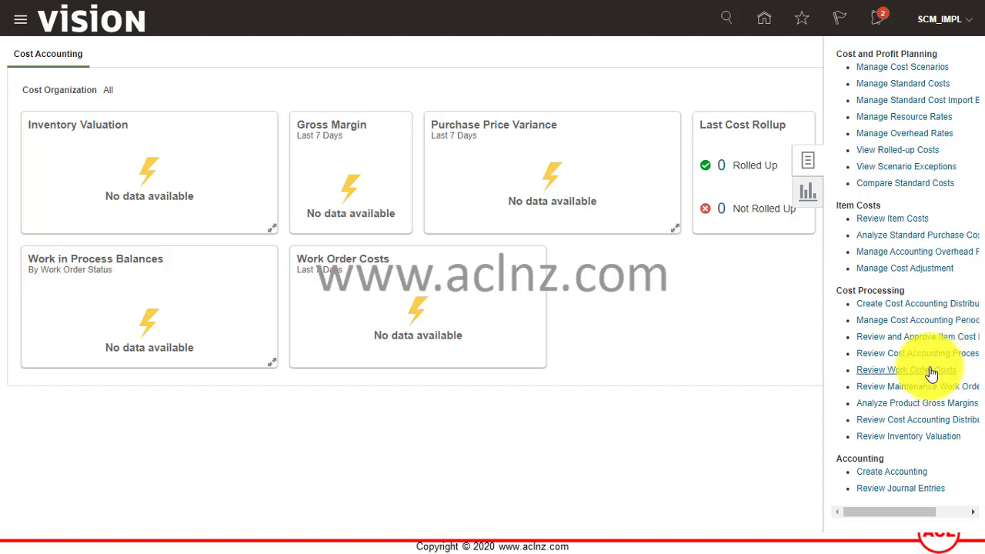
click(909, 421)
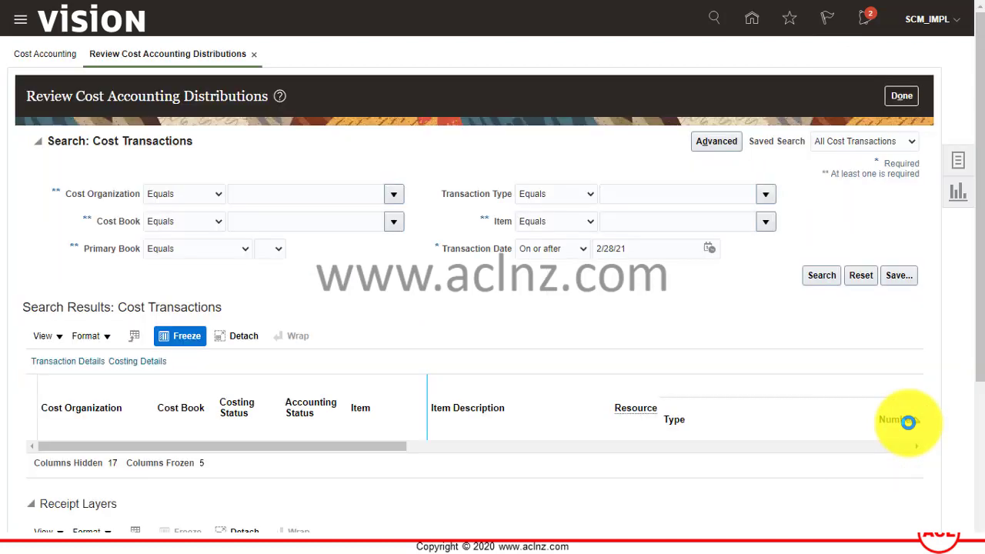
Search the cost transactions for the US Operations cost organization, picked from the full list of cost organizations
click(393, 196)
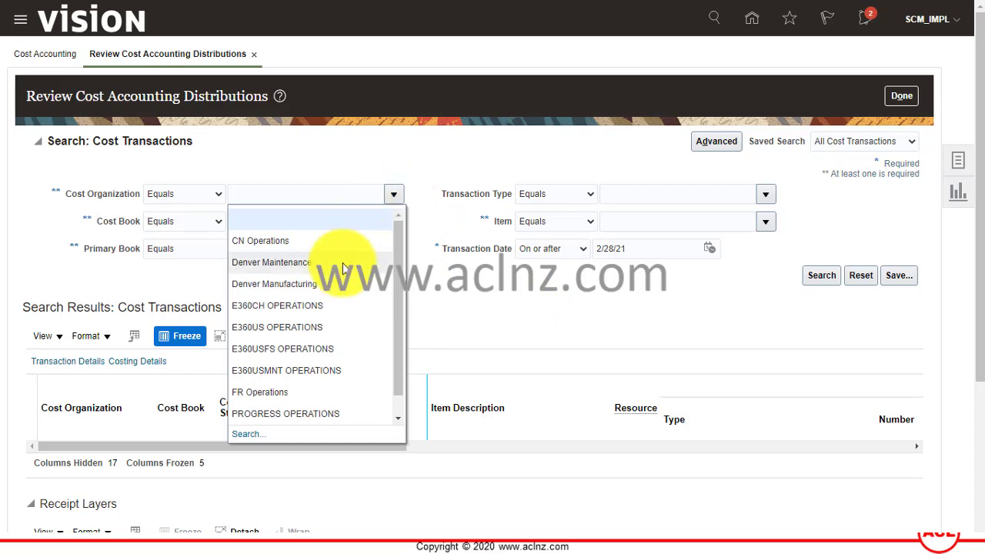
click(286, 433)
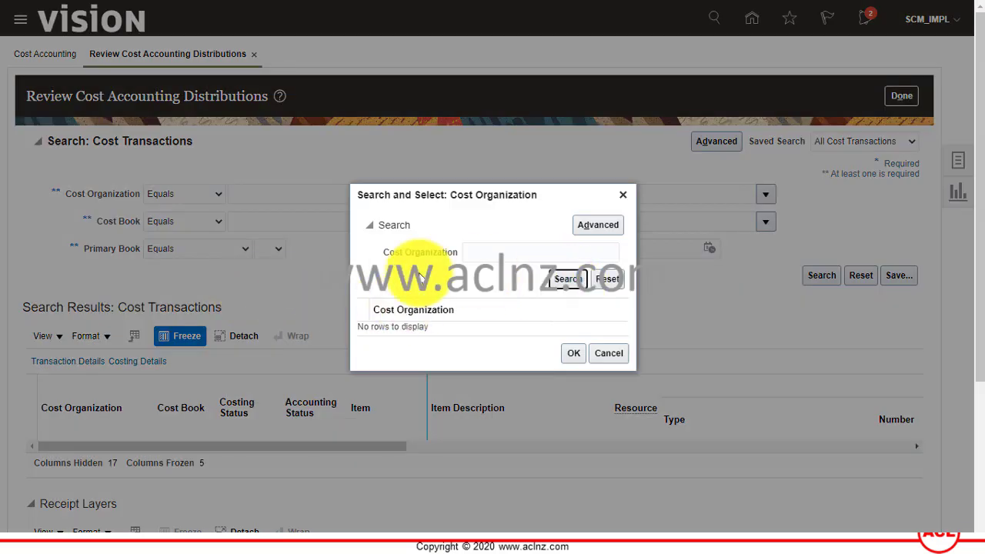
scroll(423, 303, down, 3)
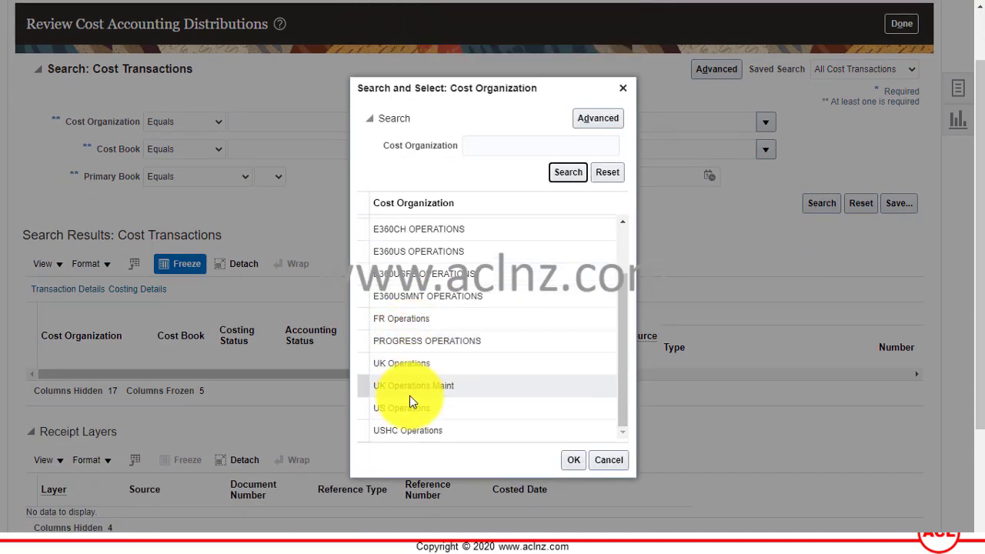
click(409, 414)
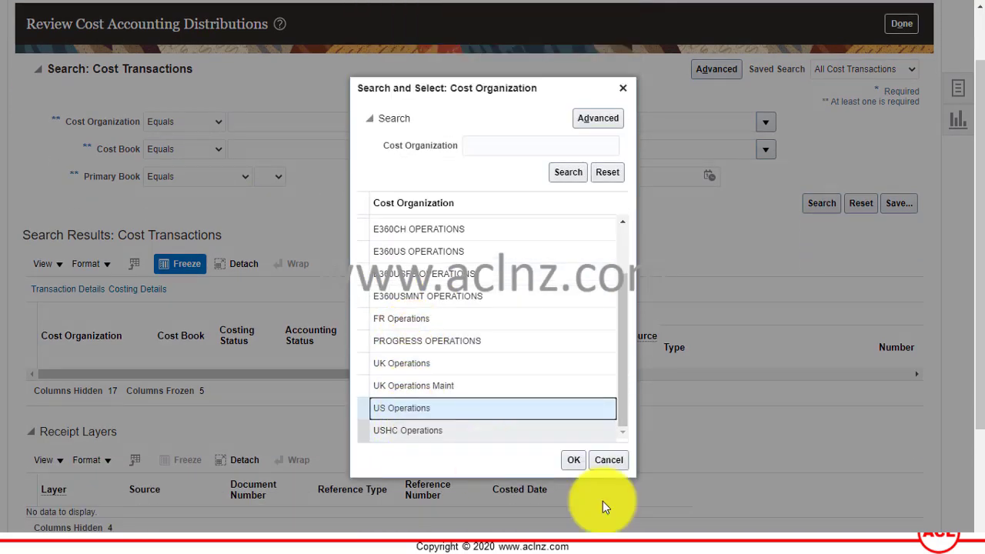
click(573, 460)
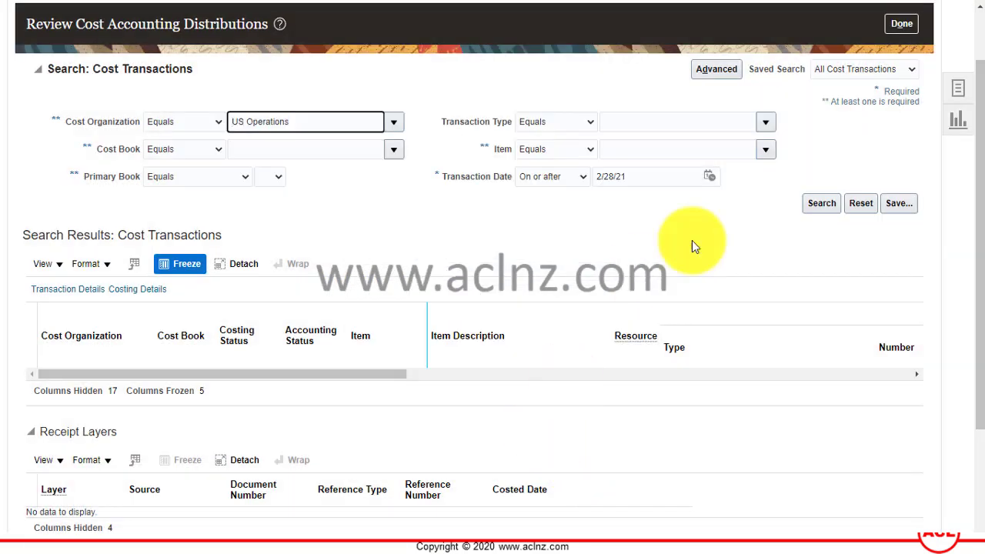
click(822, 203)
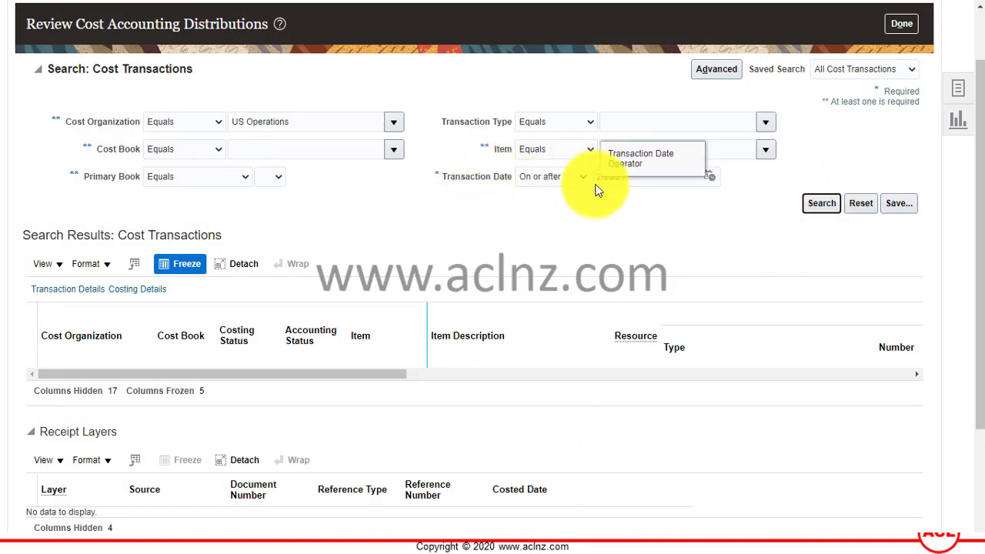
click(654, 208)
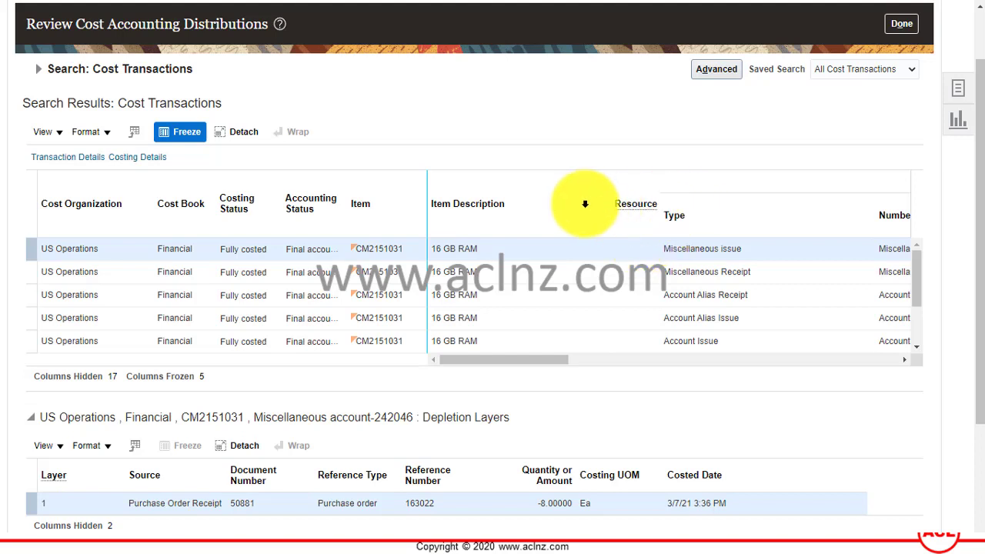
Widen the Accounting Status column to show its full values and select the Account Issue transaction of item CM2151031
click(352, 205)
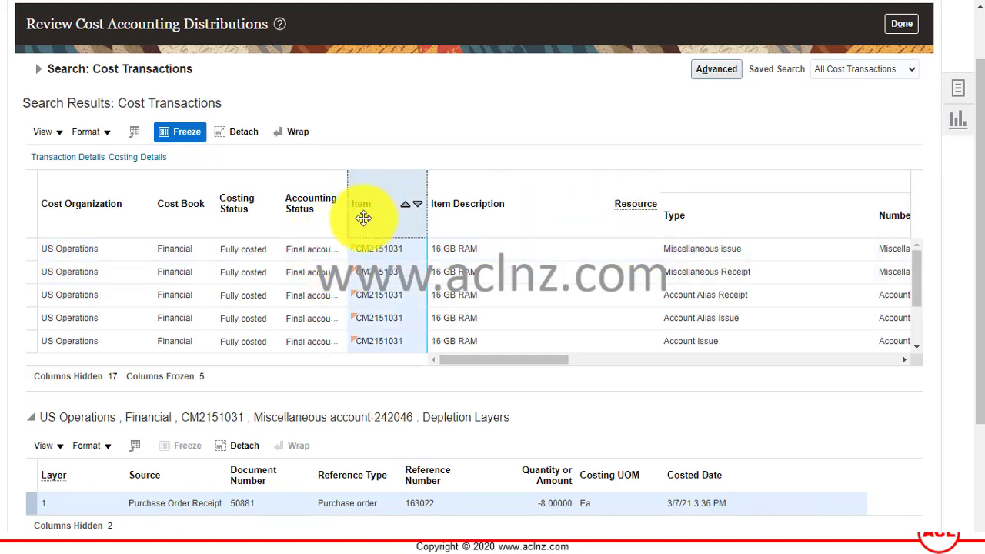
drag(357, 215, 372, 229)
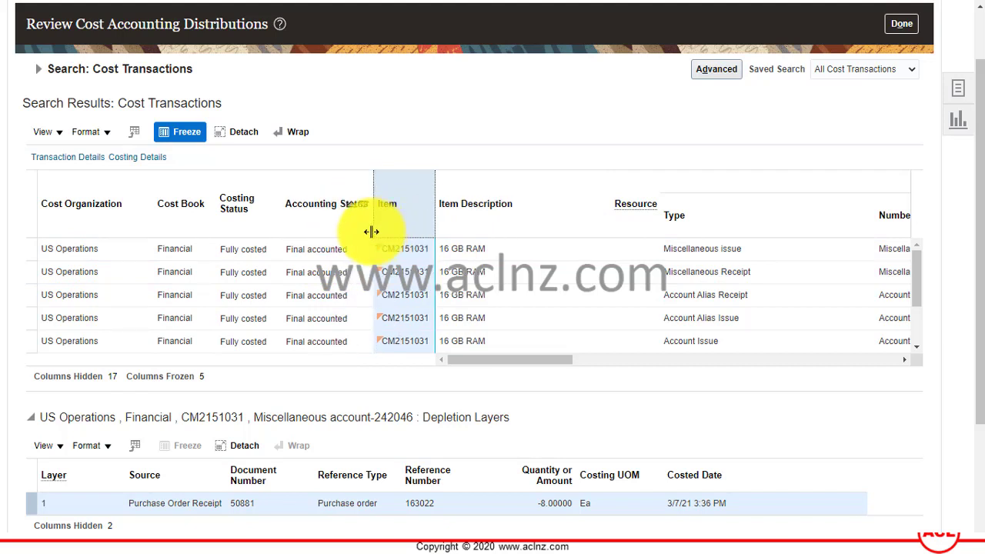
click(329, 339)
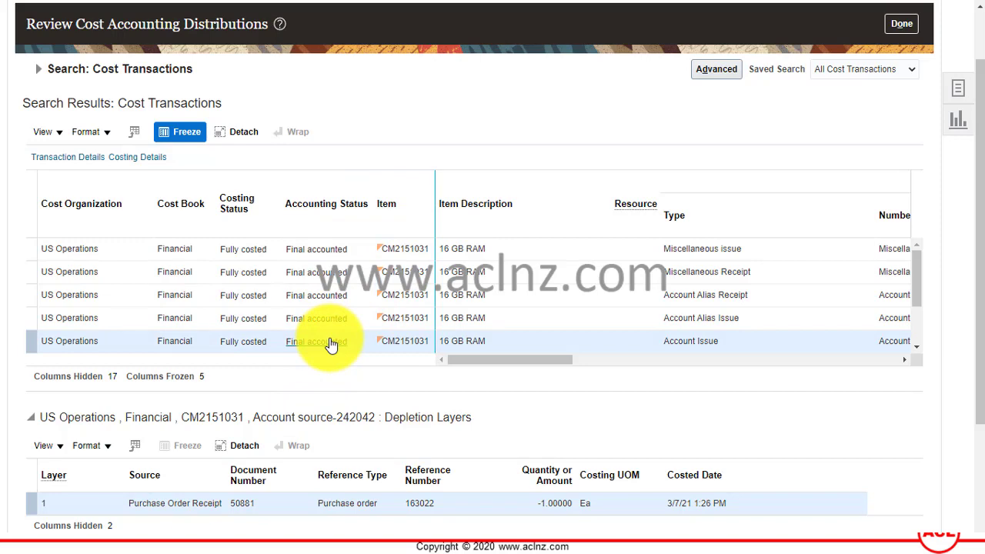
Examine the transactions' remaining columns, including work order, valuation structure, valuation unit and costed date, and return to the first columns
drag(538, 360, 725, 367)
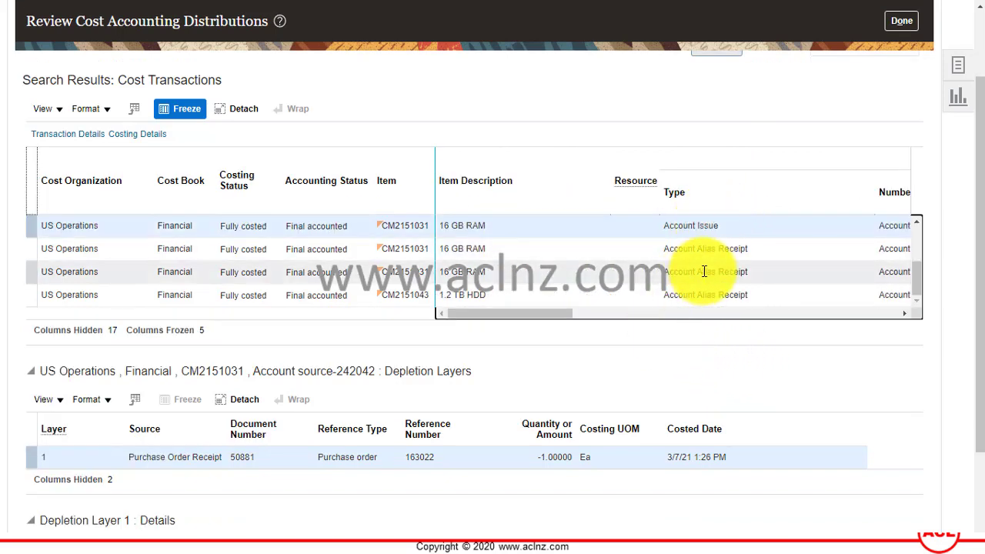
drag(547, 317, 838, 317)
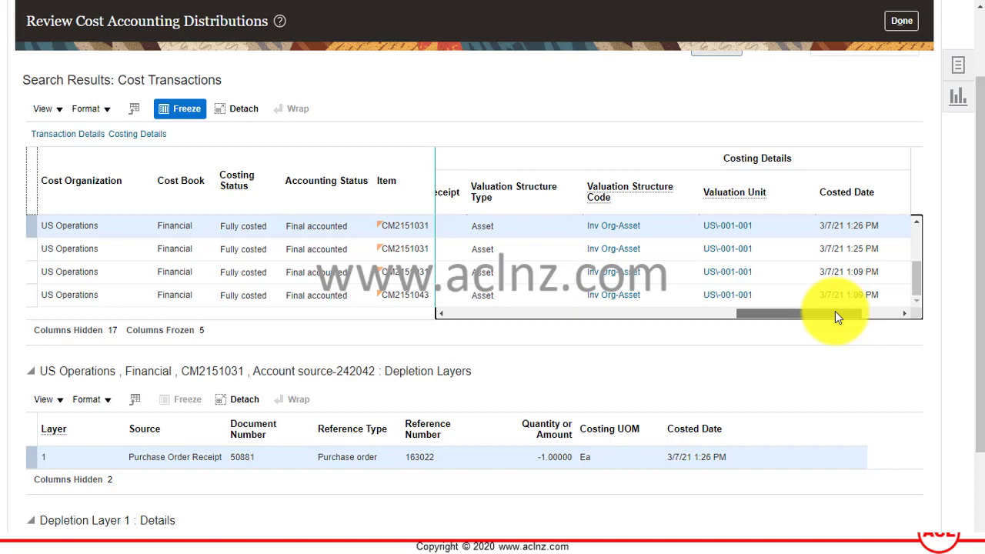
drag(835, 311, 786, 311)
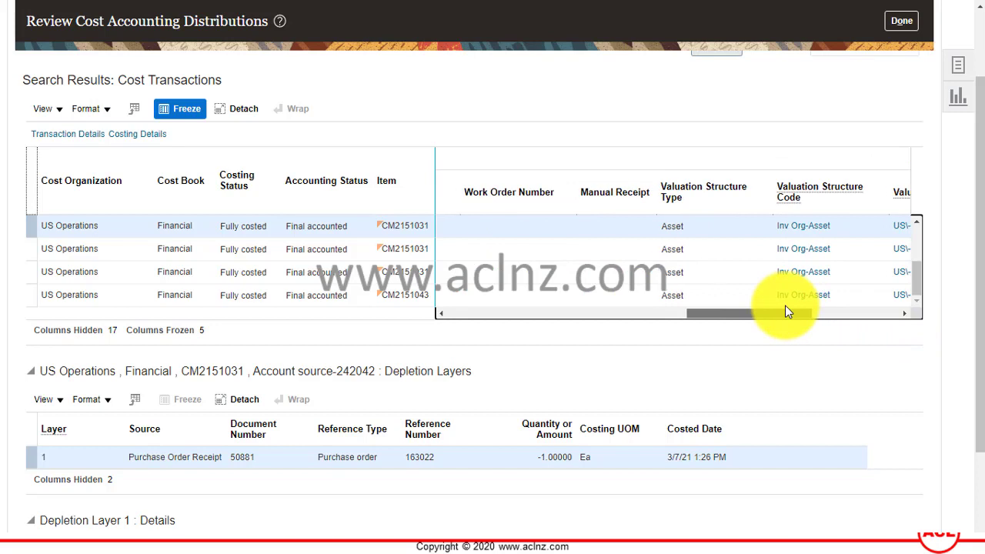
drag(785, 308, 501, 313)
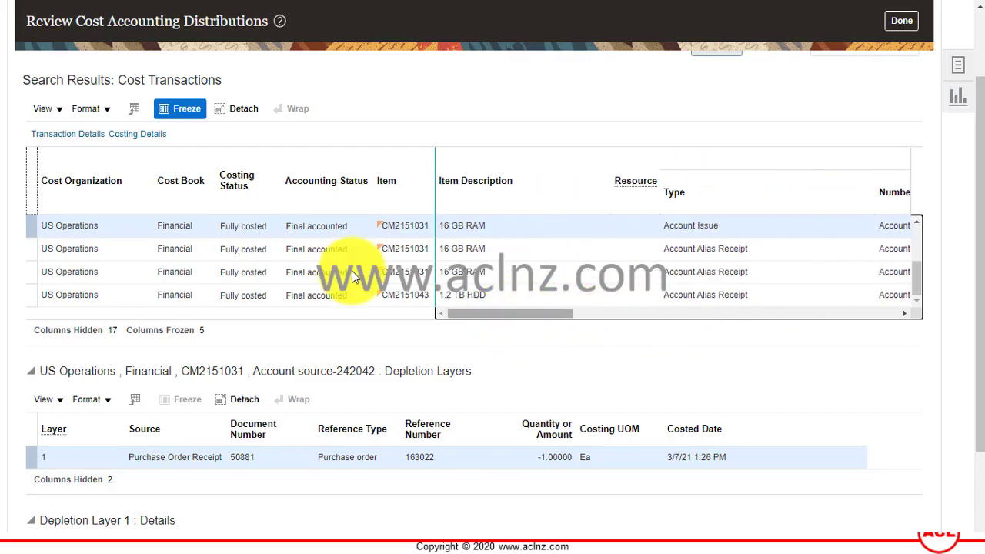
Review the depletion layer and cost information of the selected transaction and return to the transaction results
scroll(259, 254, down, 3)
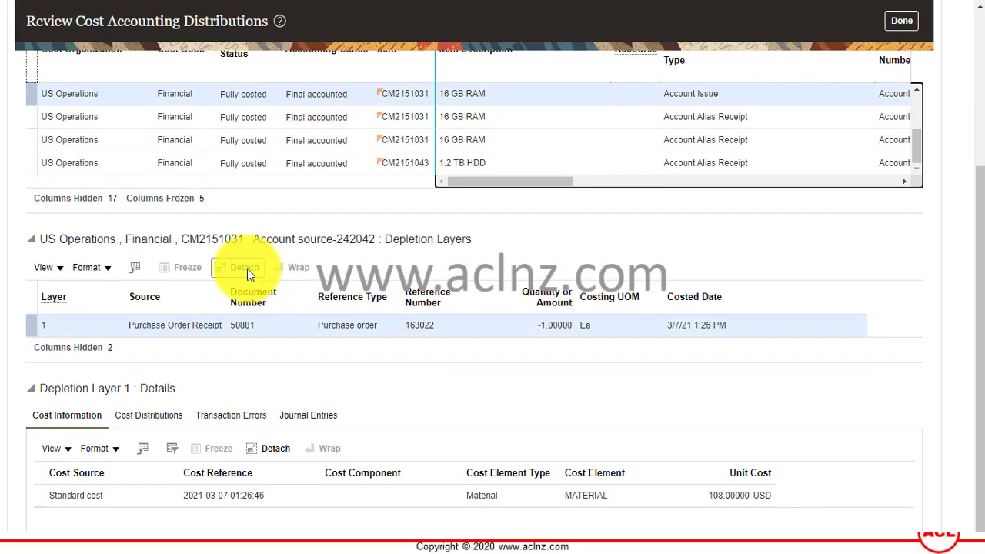
scroll(247, 273, up, 3)
scroll(244, 274, down, 3)
scroll(244, 272, up, 3)
click(245, 272)
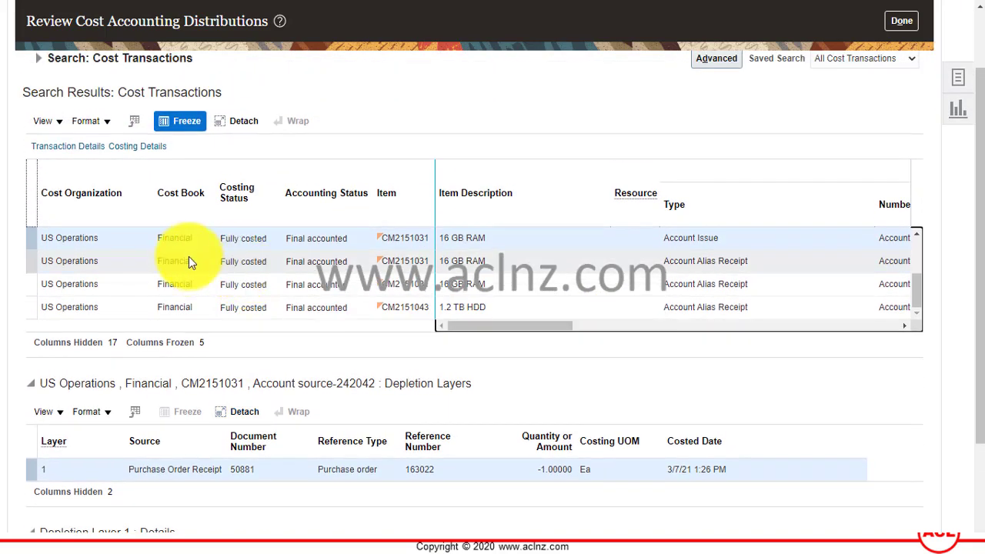
scroll(155, 249, up, 2)
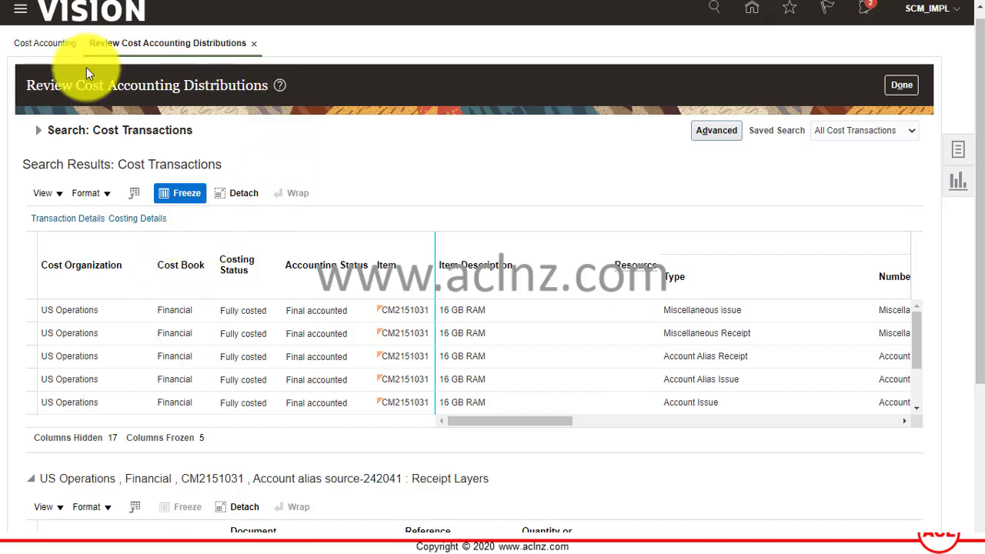
Look through the application groups available to SCM_IMPL, collapsing Supply Chain Execution and Tools, and leave the Navigator
click(21, 20)
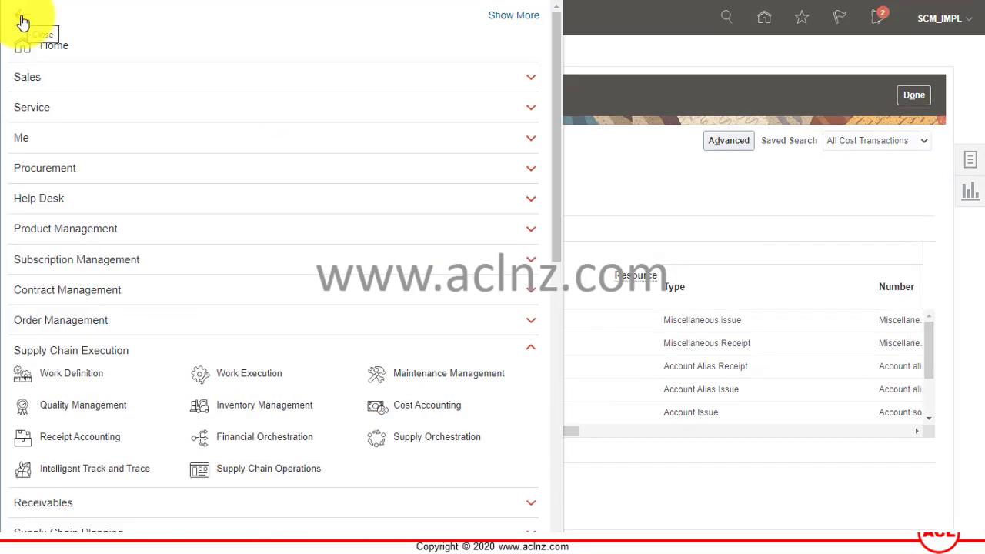
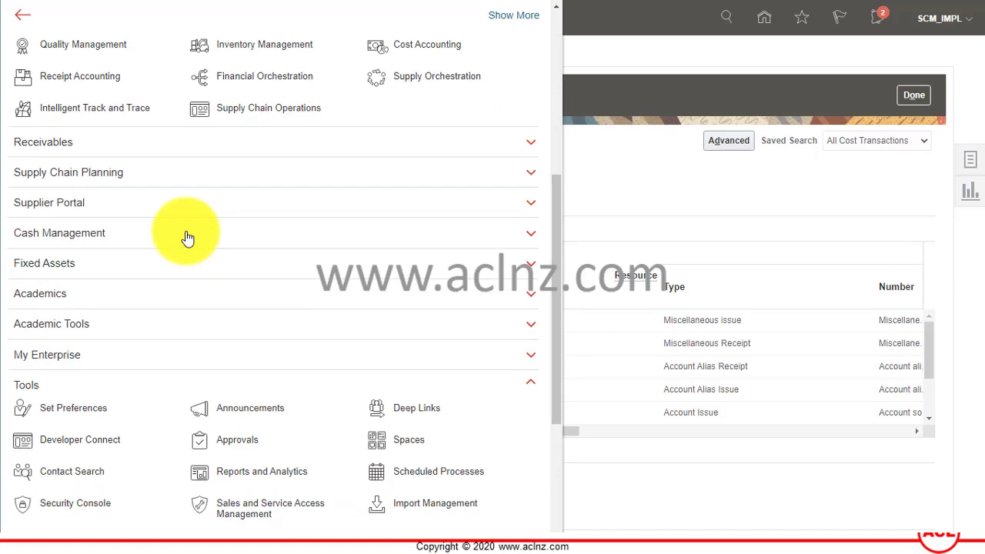
scroll(185, 240, up, 1)
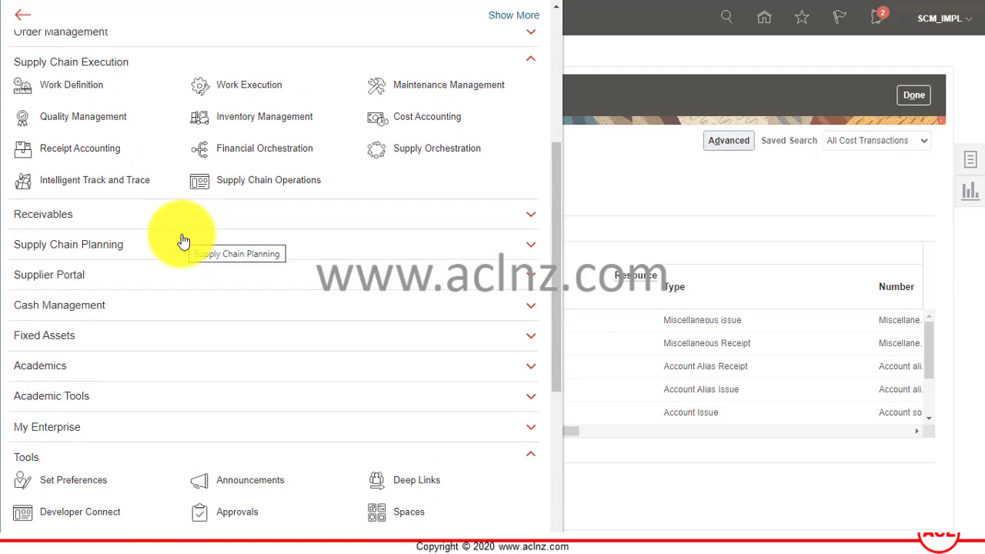
scroll(183, 242, up, 3)
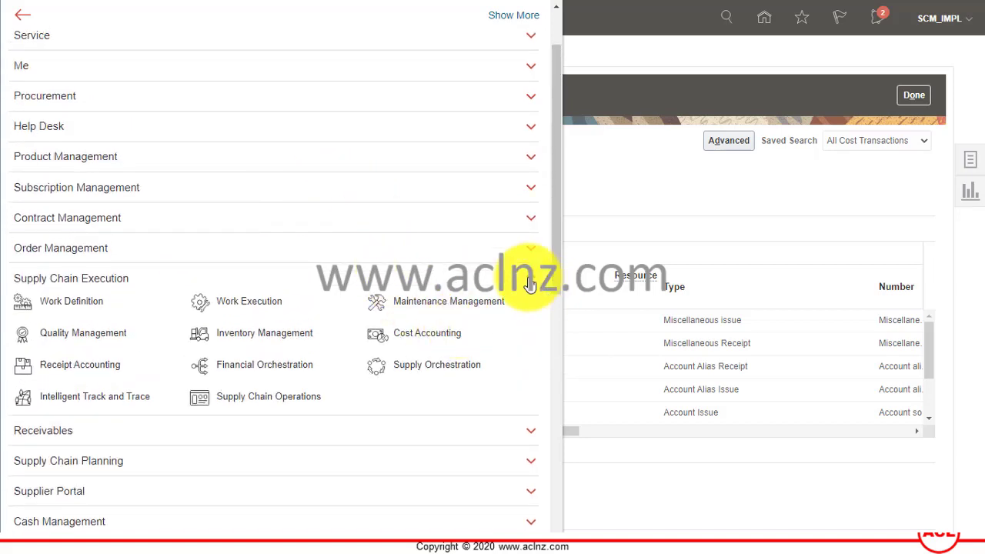
click(530, 277)
scroll(220, 176, up, 1)
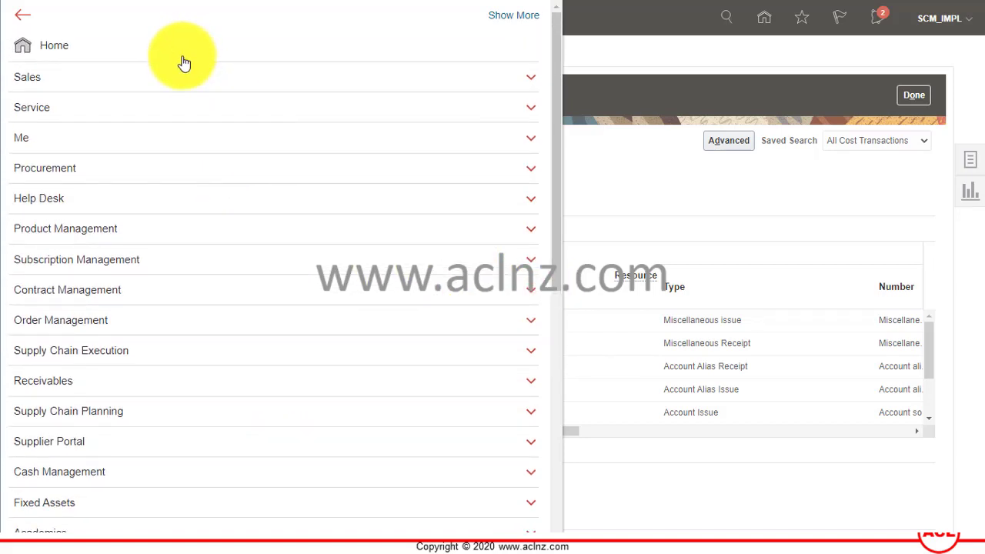
scroll(178, 135, down, 2)
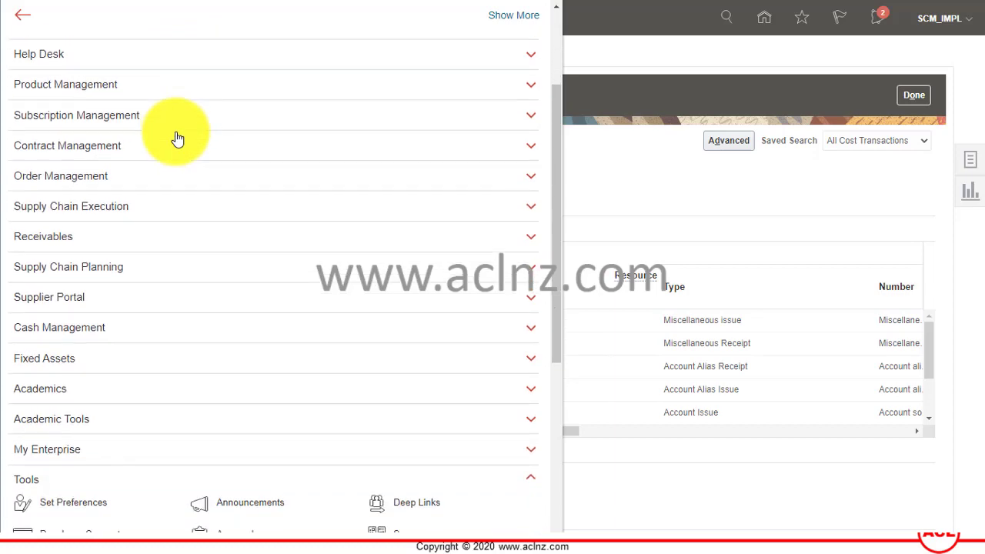
scroll(178, 137, down, 1)
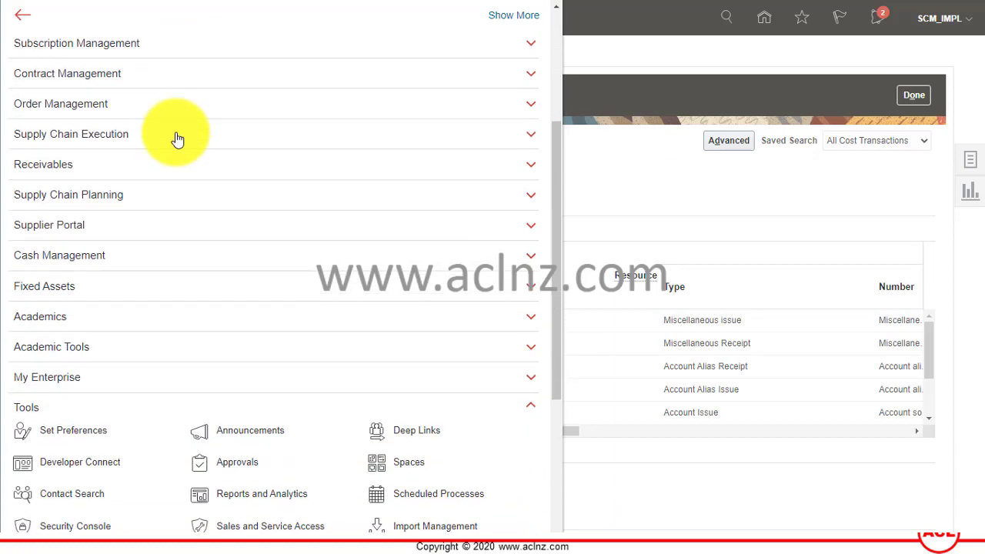
scroll(177, 138, down, 3)
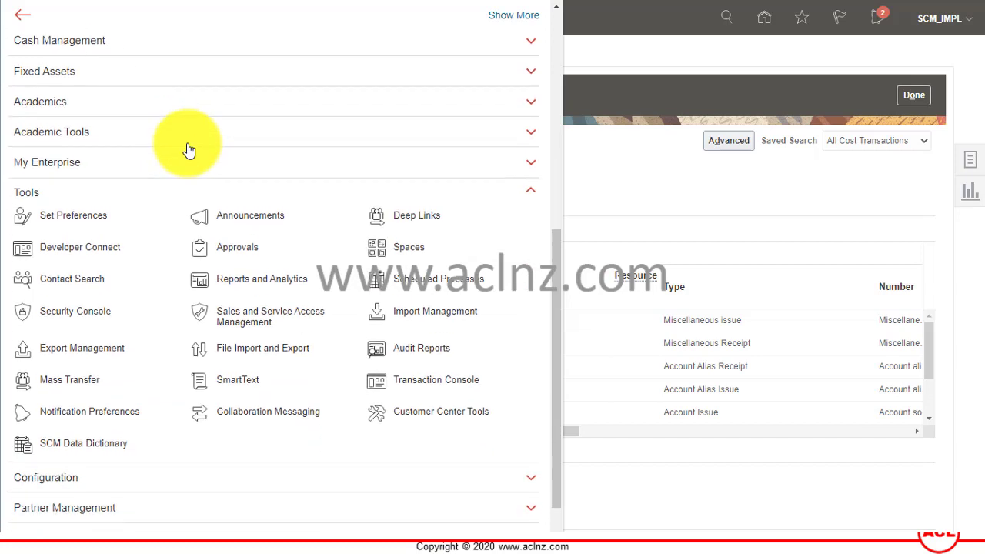
click(528, 189)
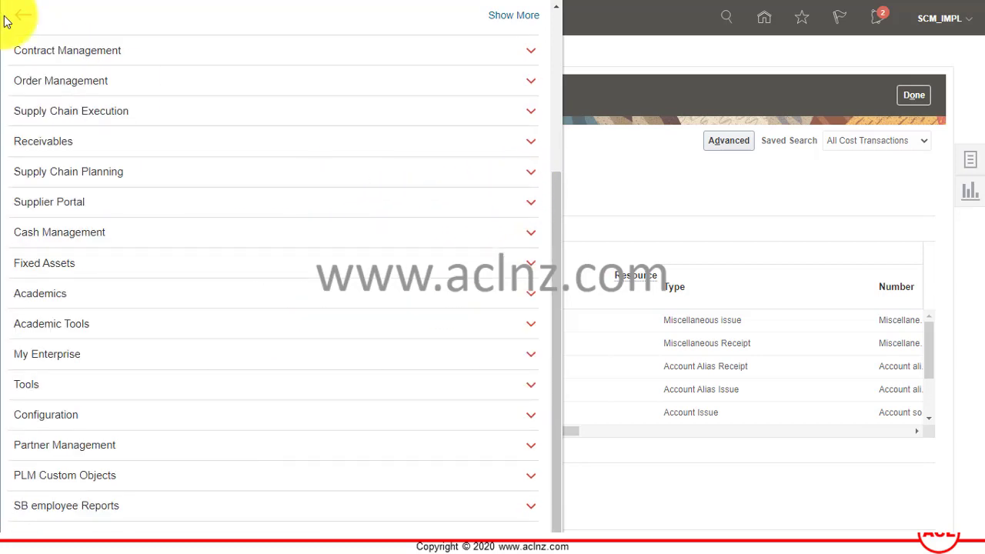
click(710, 63)
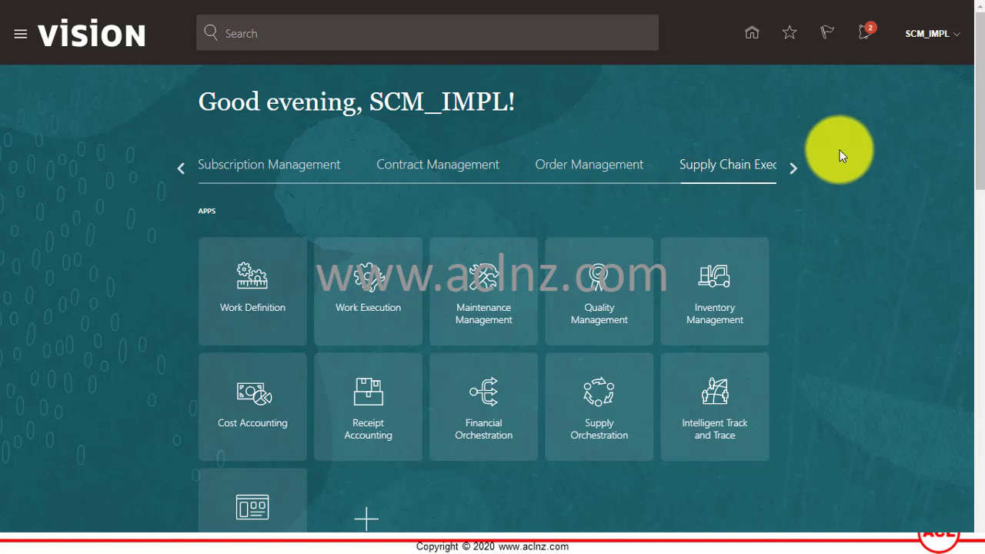
Sign out of the current account, confirm the logout, and sign in as fin_impl with the account password
click(951, 45)
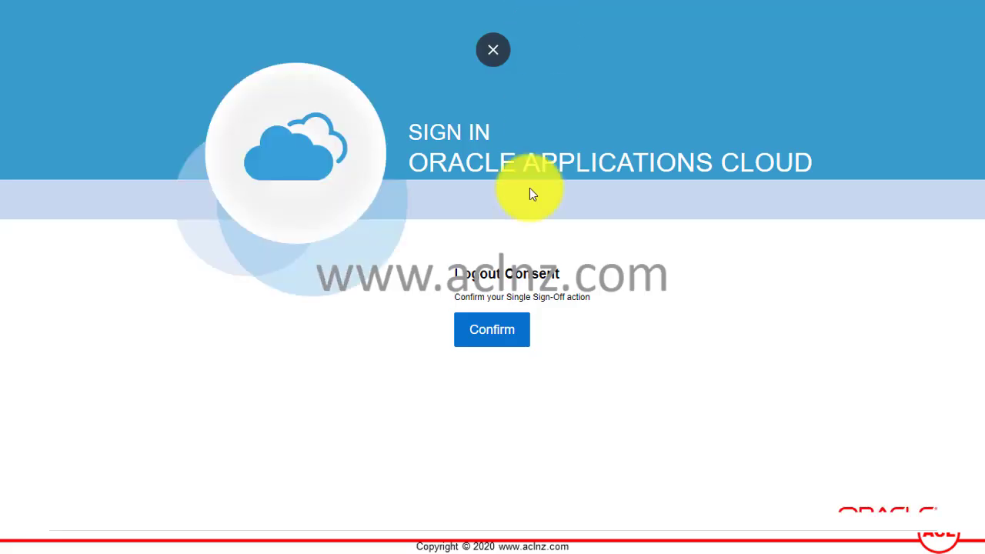
click(496, 336)
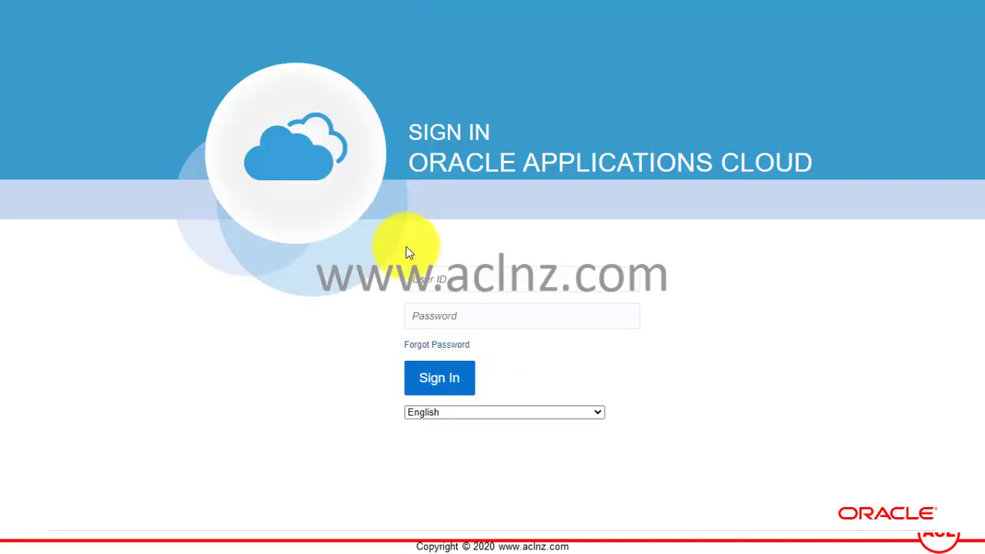
click(447, 279)
key(Escape)
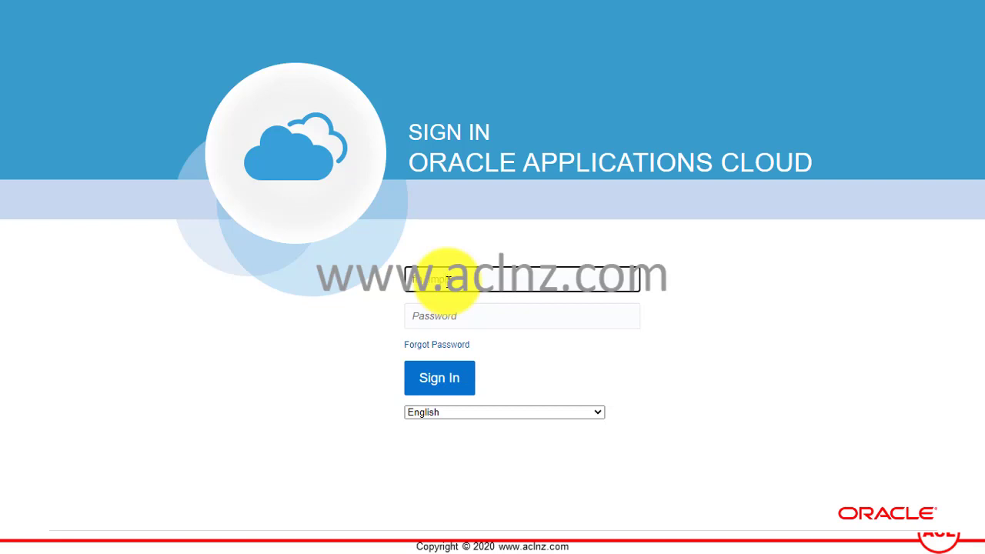
key(Tab)
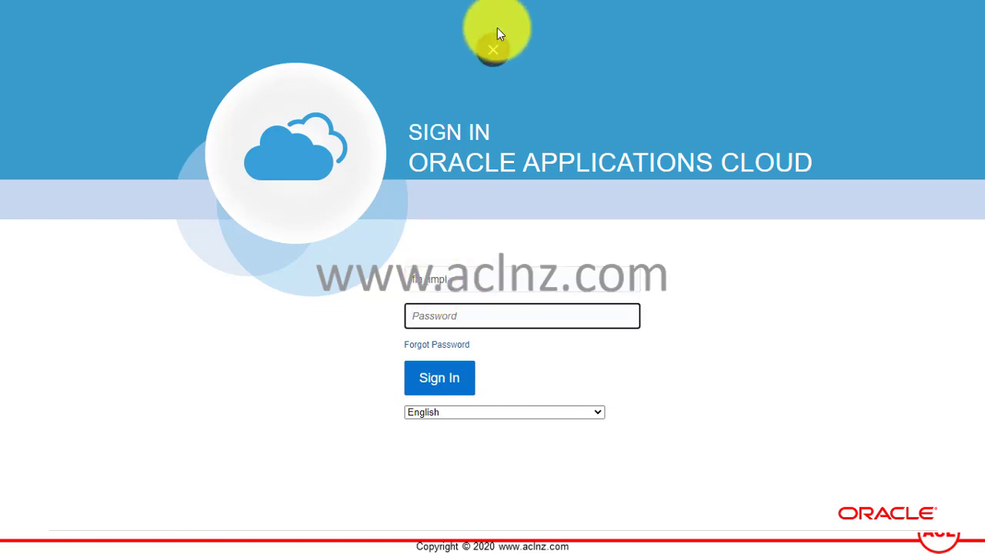
text(********)
key(Tab)
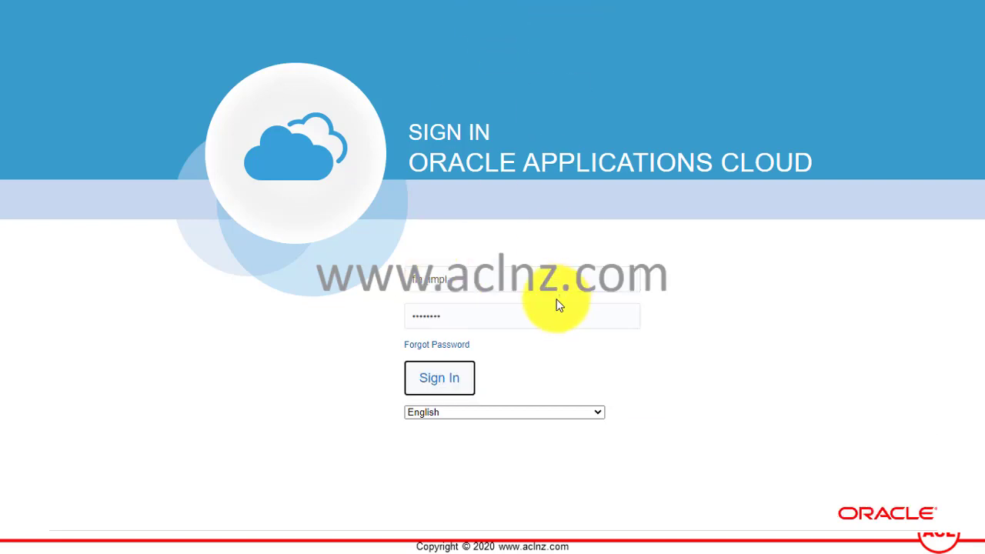
click(447, 380)
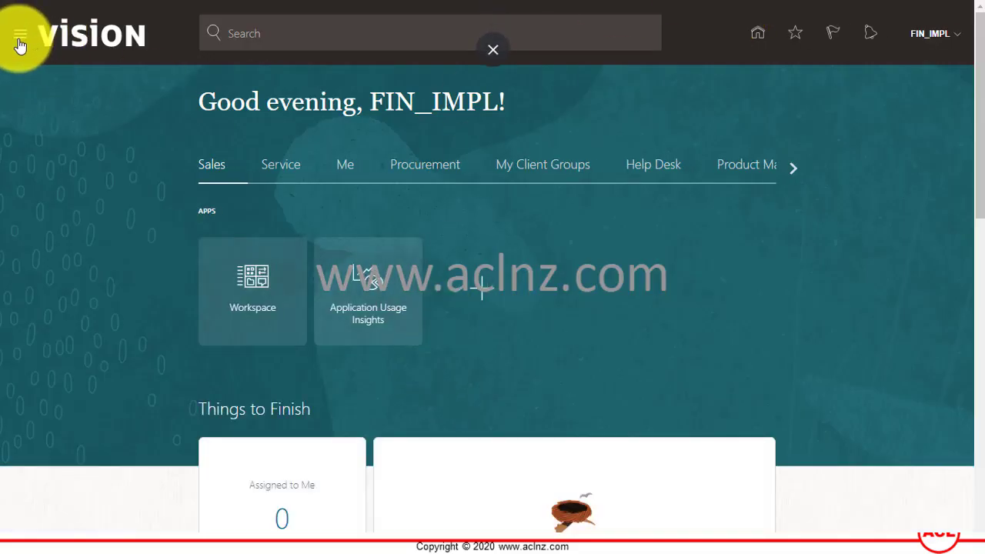
Go to the General Accounting Dashboard and open the Manage Journals task for US Primary Ledger
click(19, 38)
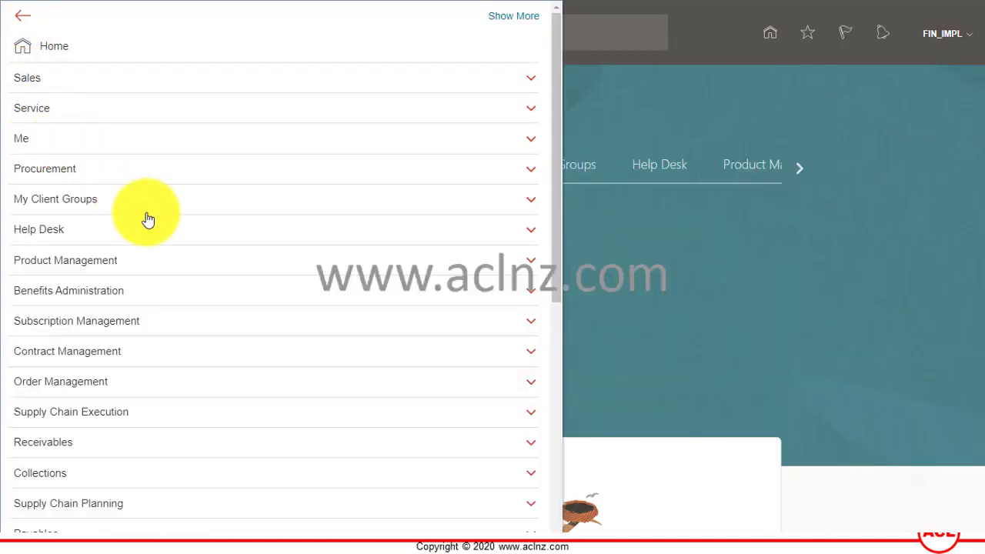
scroll(148, 220, down, 1)
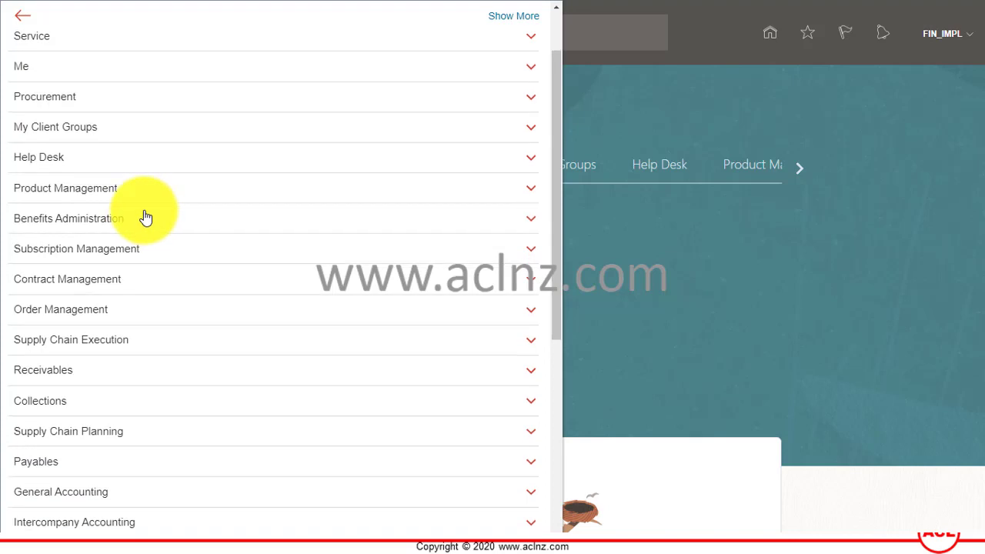
click(89, 498)
scroll(240, 314, down, 1)
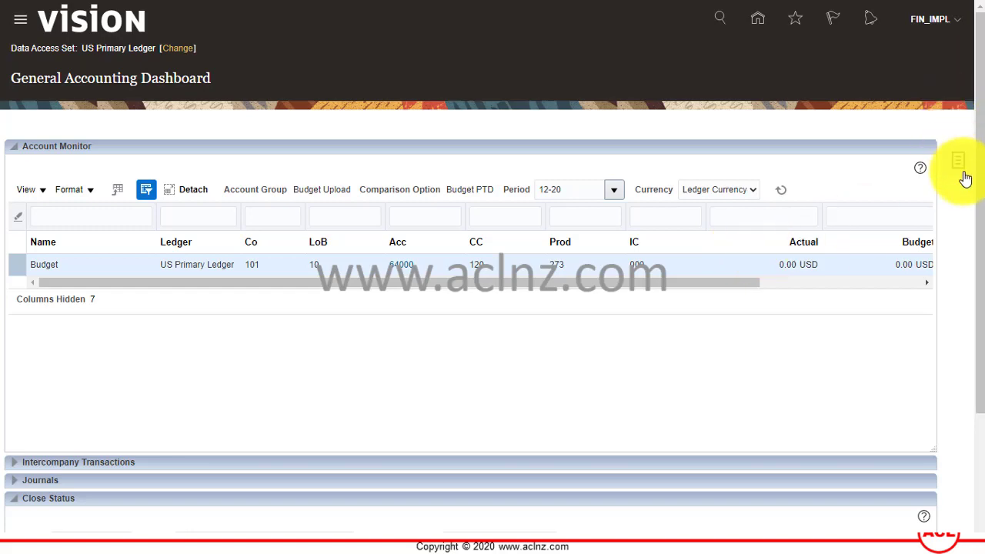
click(962, 174)
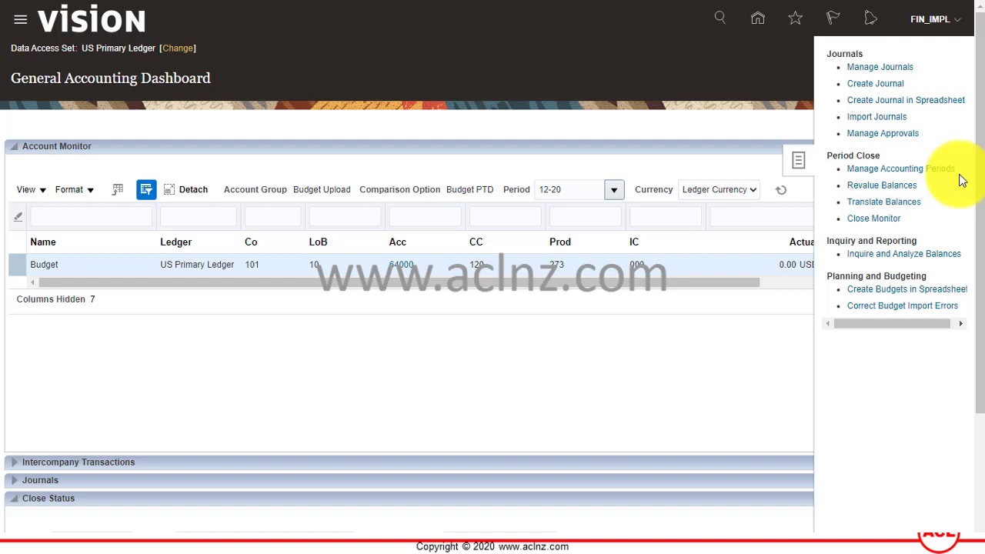
click(900, 67)
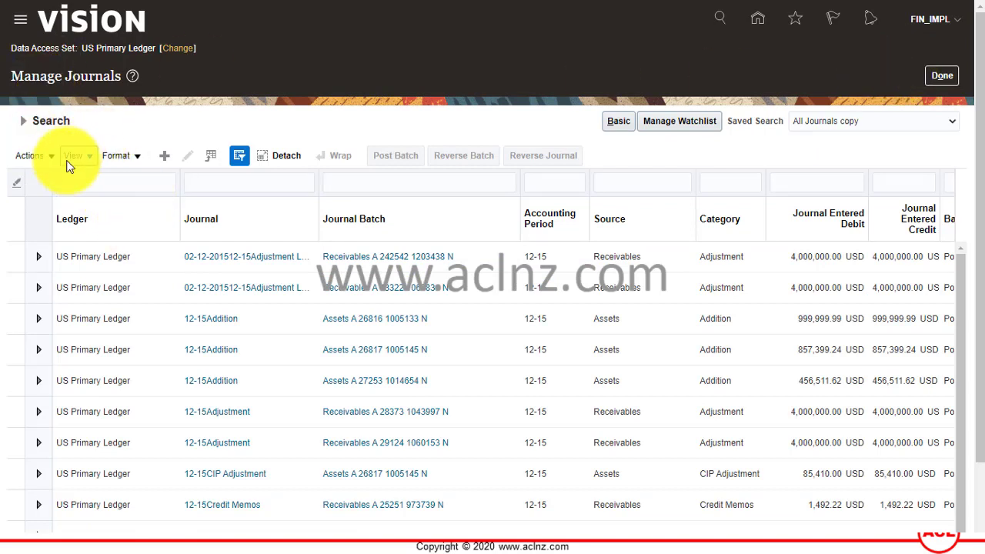
Expand the journal search criteria and search for journal batches starting with 07032021$
click(25, 120)
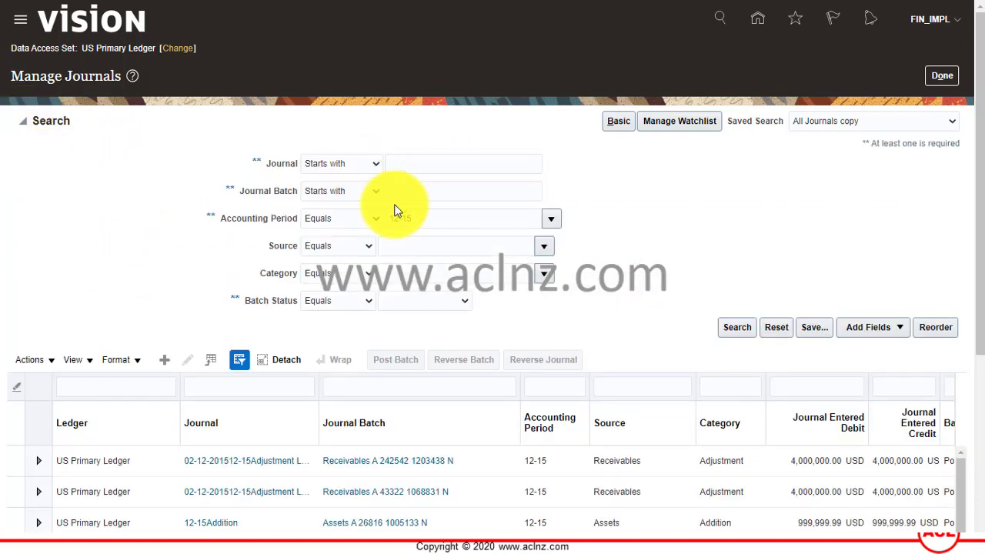
click(506, 192)
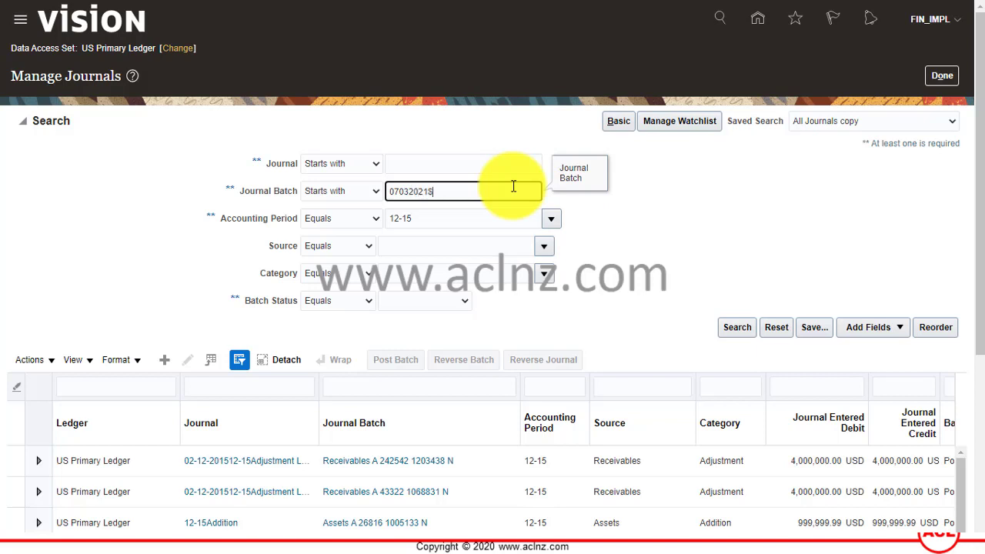
click(740, 326)
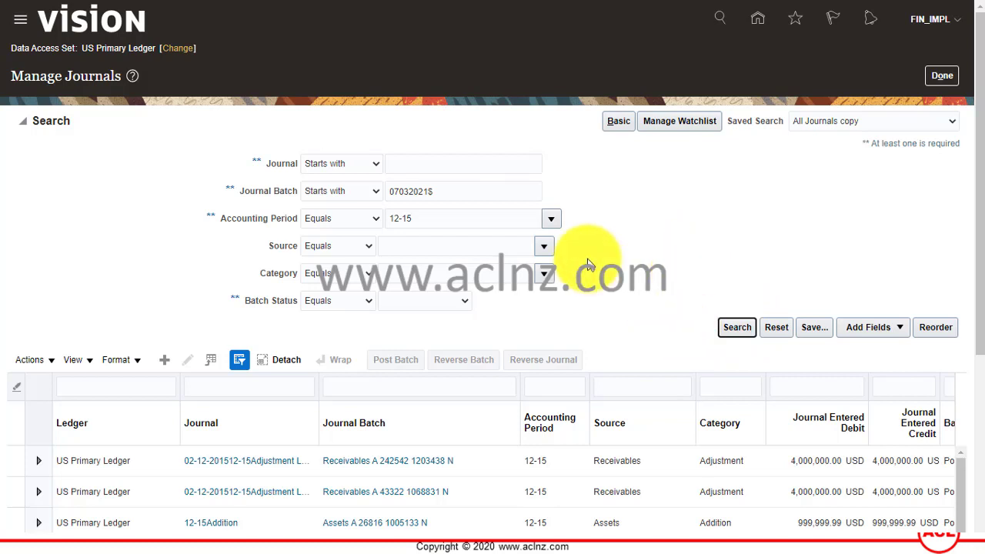
Try searching without an accounting period, and retry with the journal batch criterion shortened to 07032021
click(455, 218)
drag(455, 218, 378, 198)
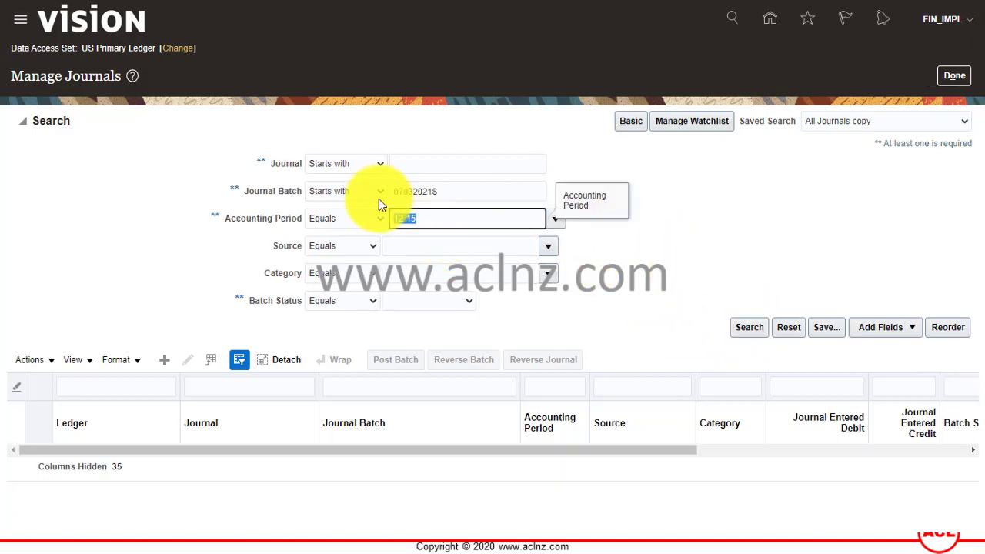
key(BackSpace)
click(747, 329)
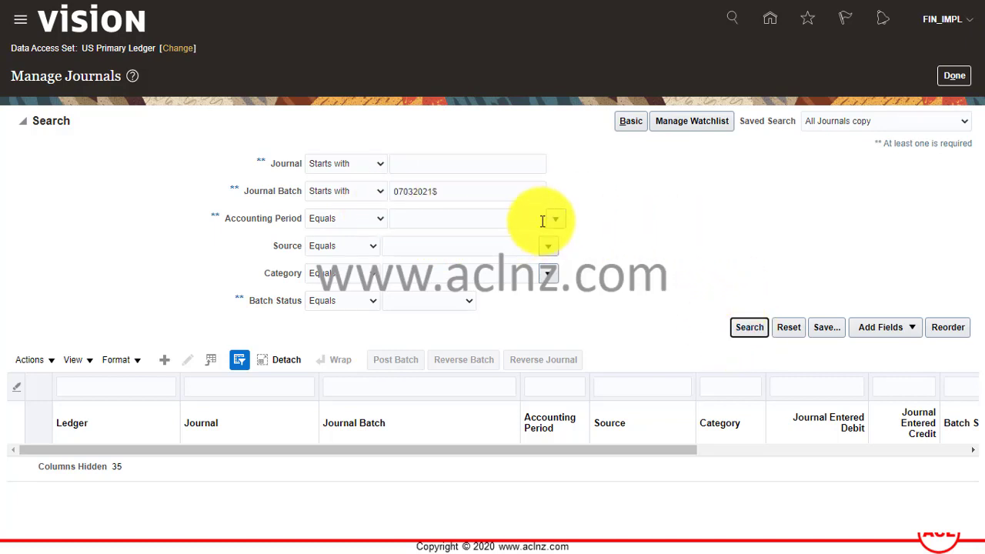
click(521, 189)
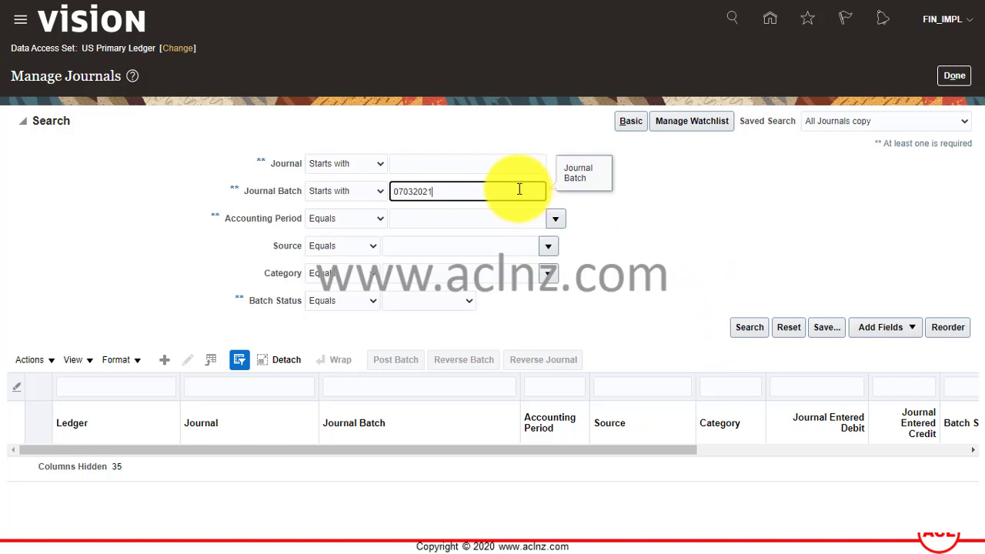
click(749, 327)
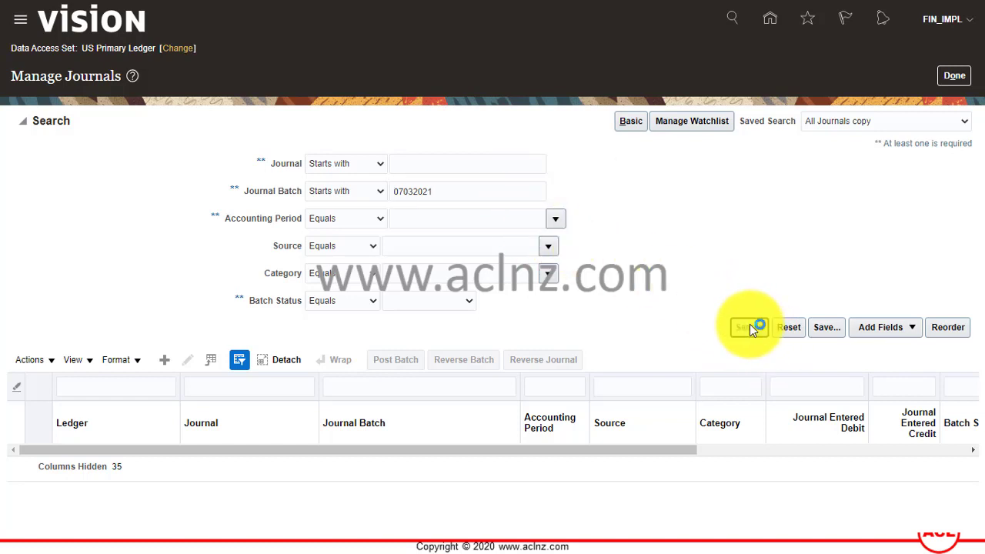
click(745, 330)
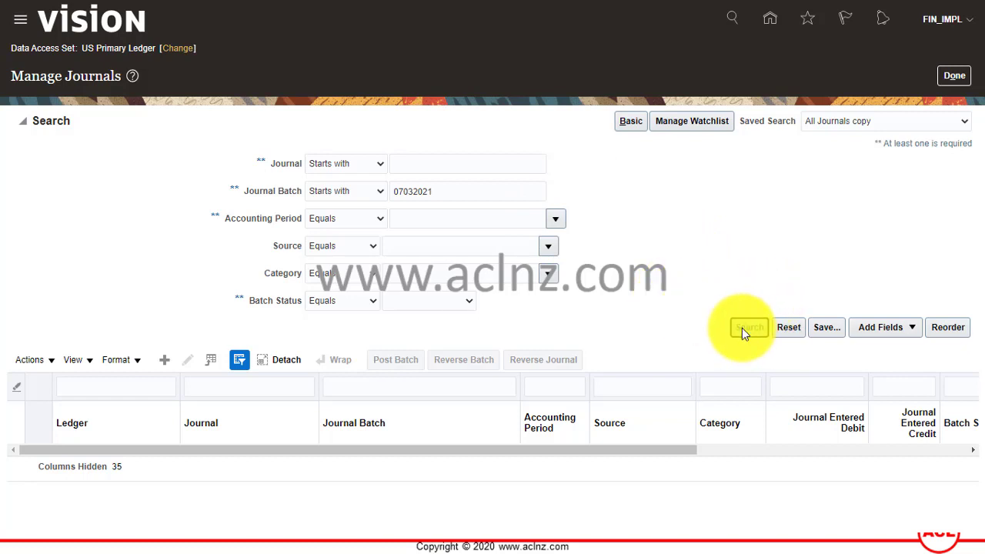
Clear the journal batch criterion, set the accounting period to 03-21, and search the journals
double_click(449, 194)
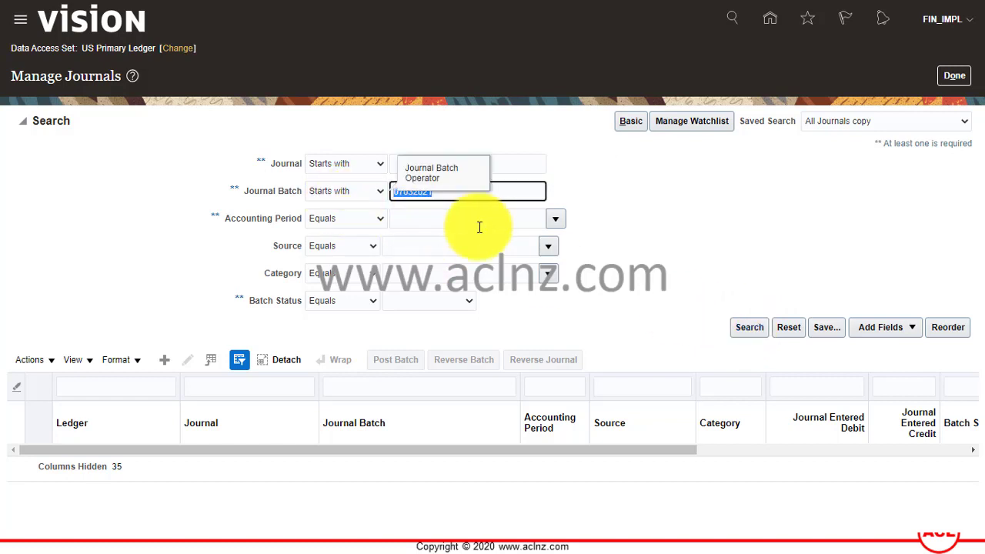
key(BackSpace)
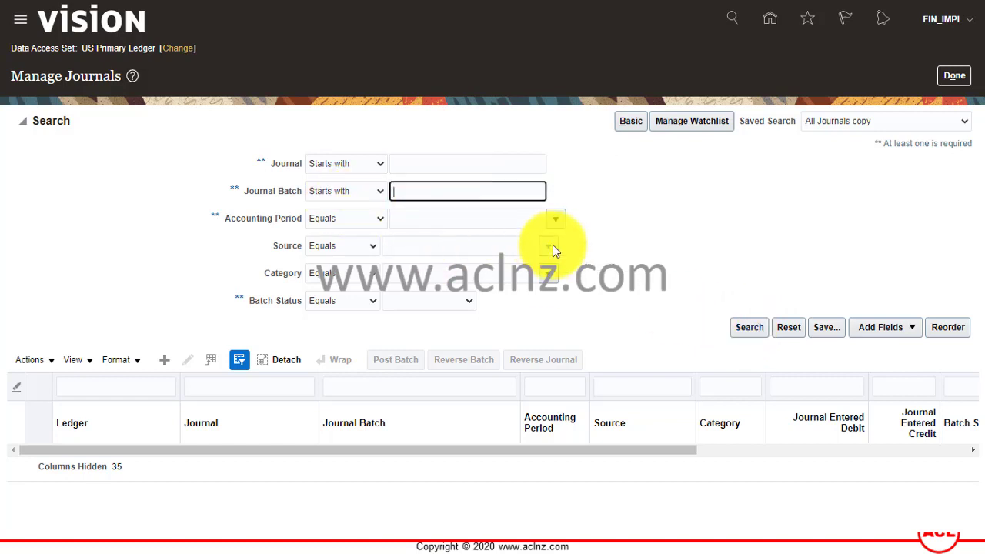
click(553, 219)
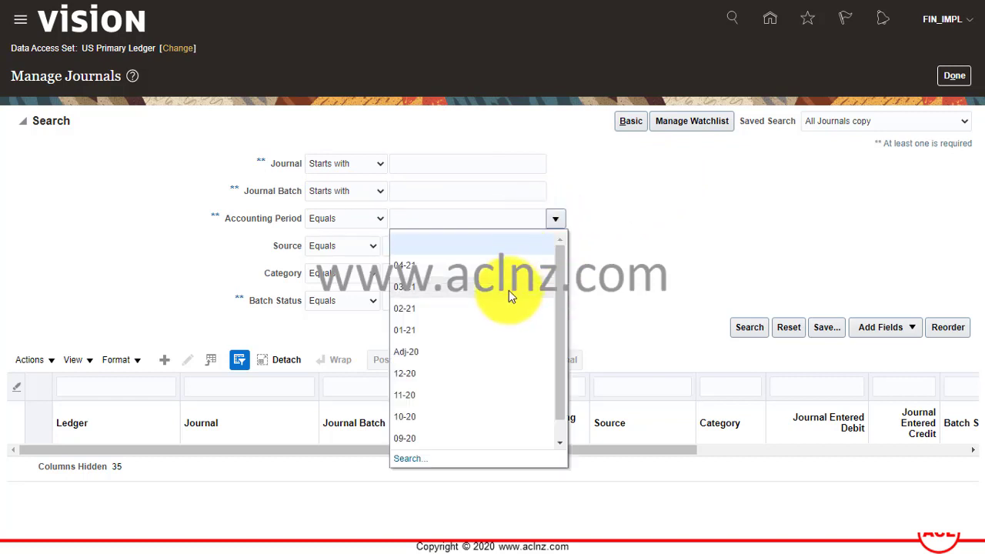
click(456, 288)
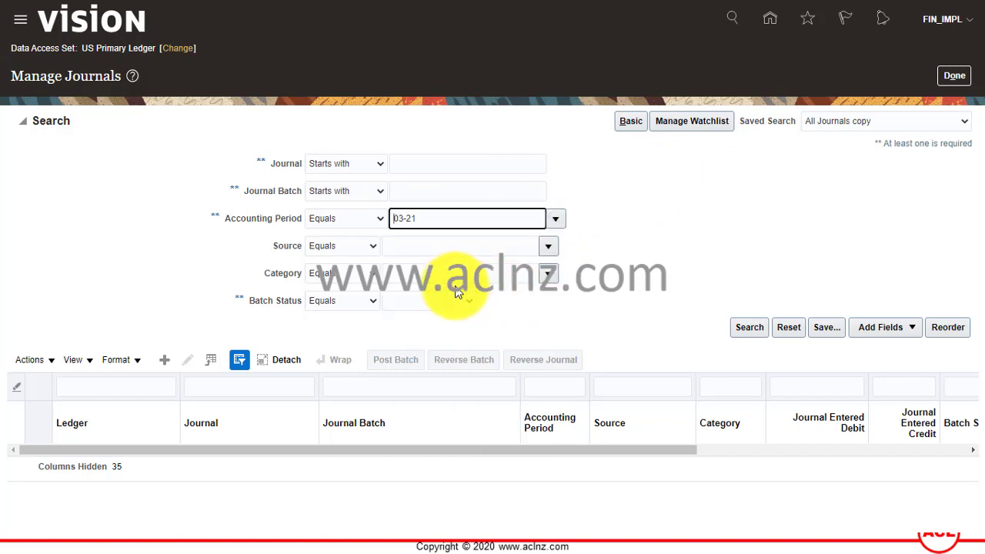
click(747, 328)
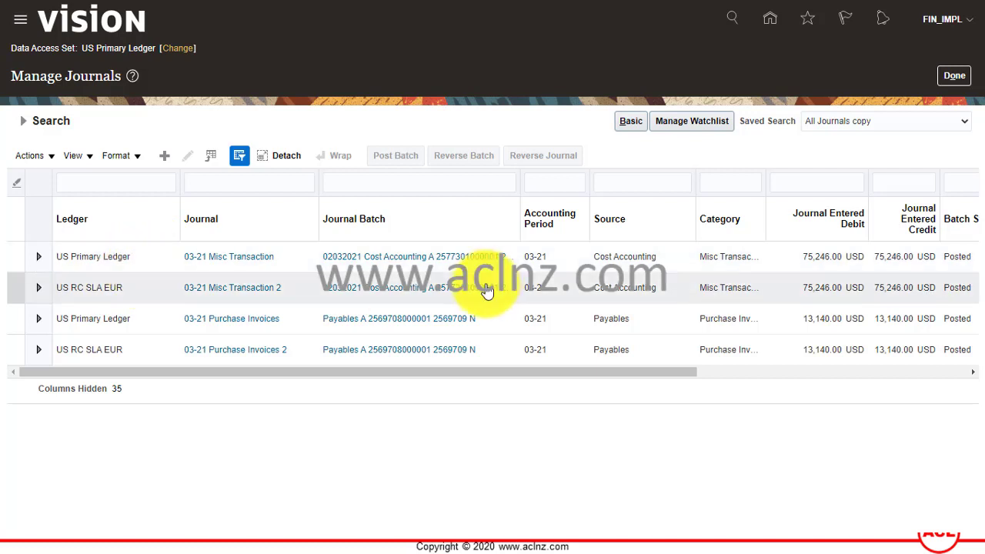
Open the 02032021 Cost Accounting journal batch listed for US Primary Ledger
click(416, 261)
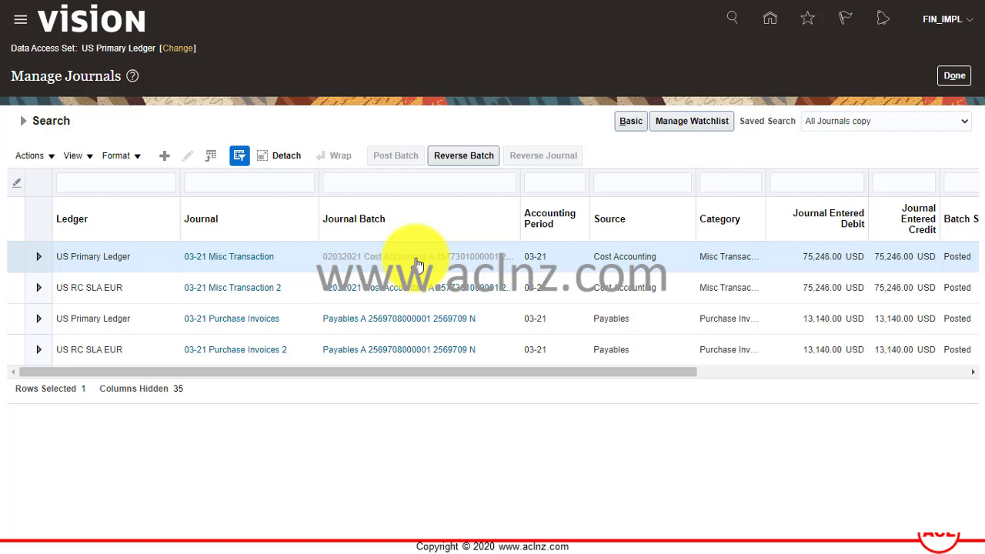
click(963, 256)
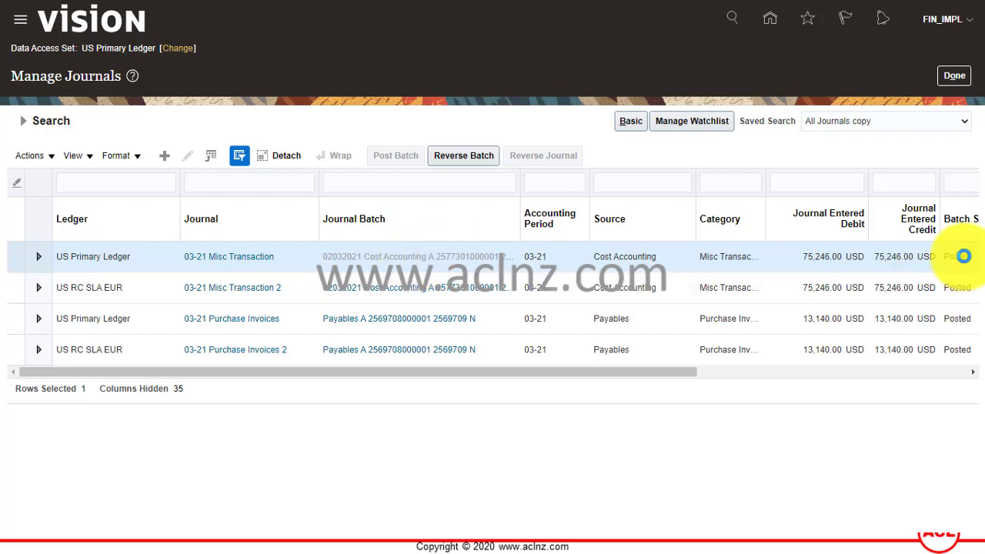
double_click(964, 256)
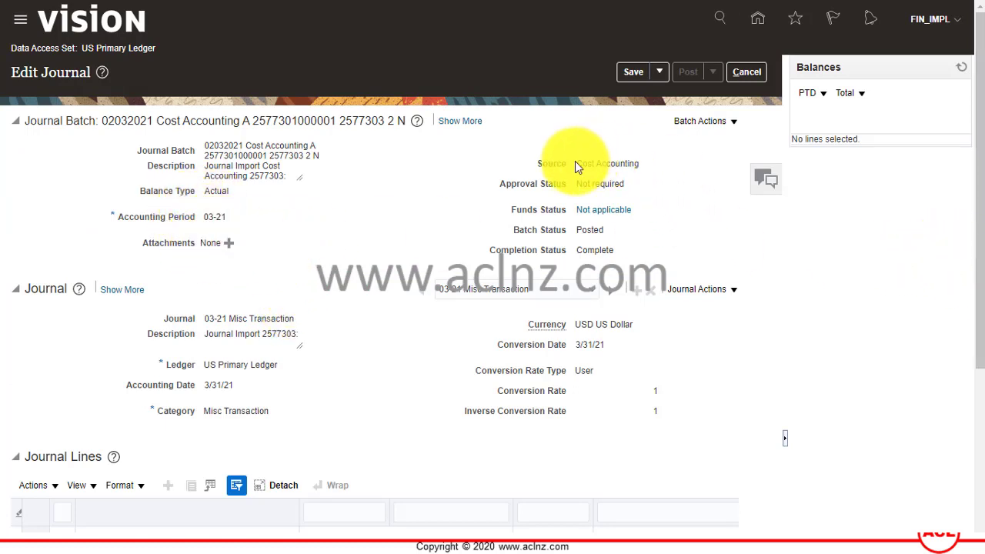
Examine the batch source, the 03-21 Misc Transaction journal's description, and its journal lines with debits and credits
drag(579, 163, 643, 165)
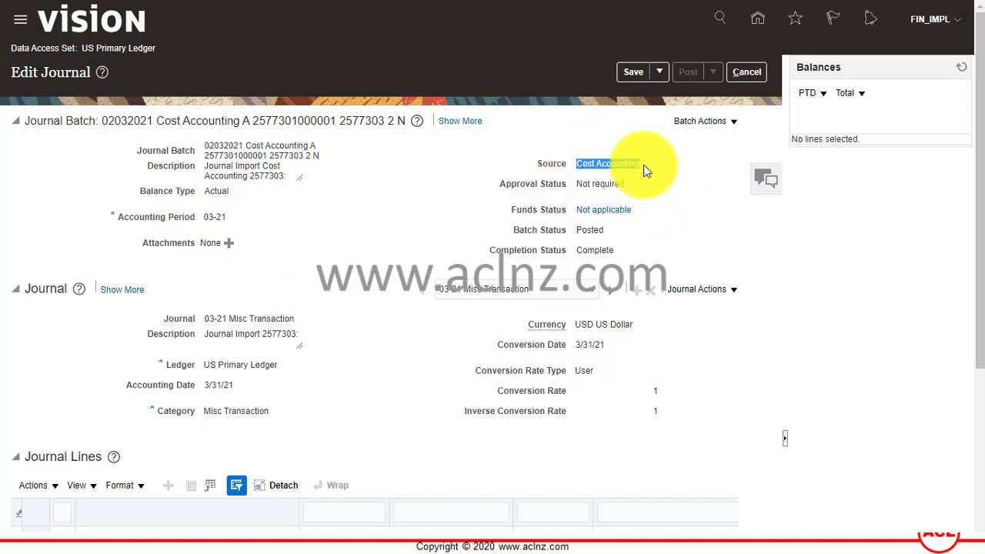
click(461, 214)
scroll(442, 225, down, 2)
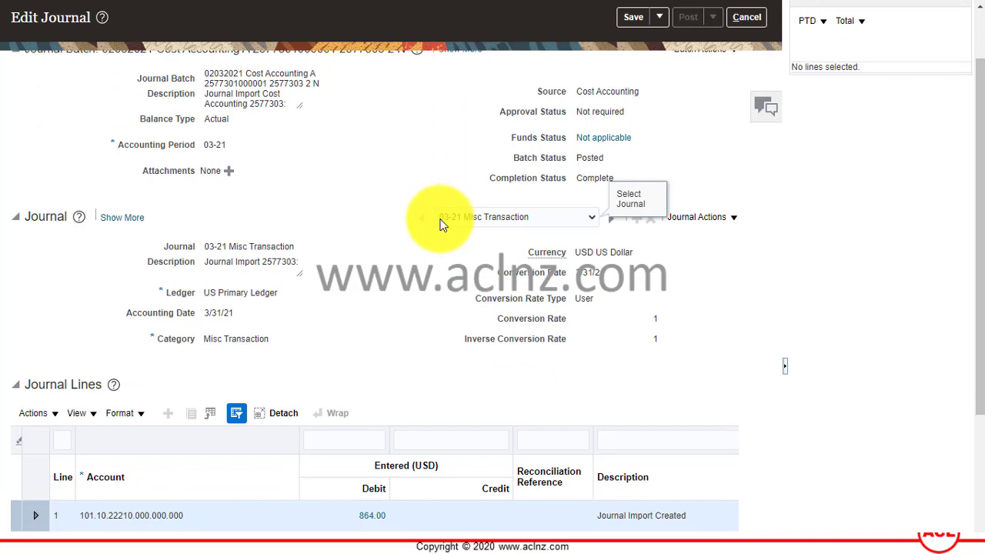
scroll(439, 205, down, 2)
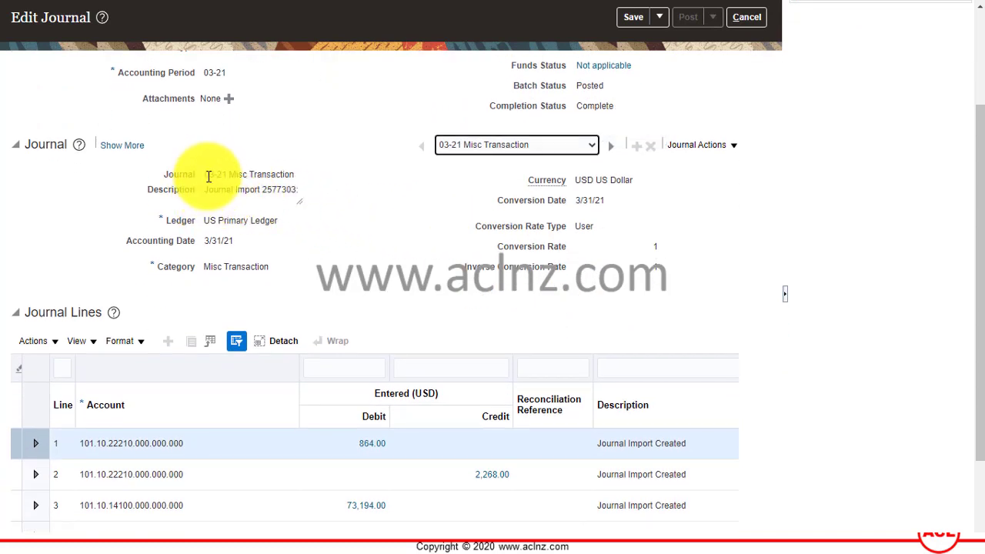
click(216, 189)
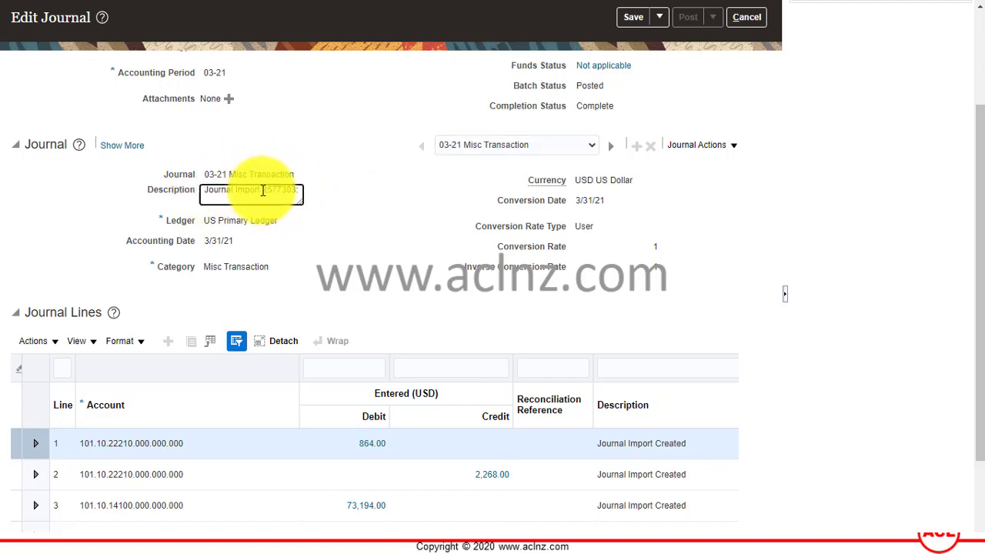
scroll(369, 214, down, 1)
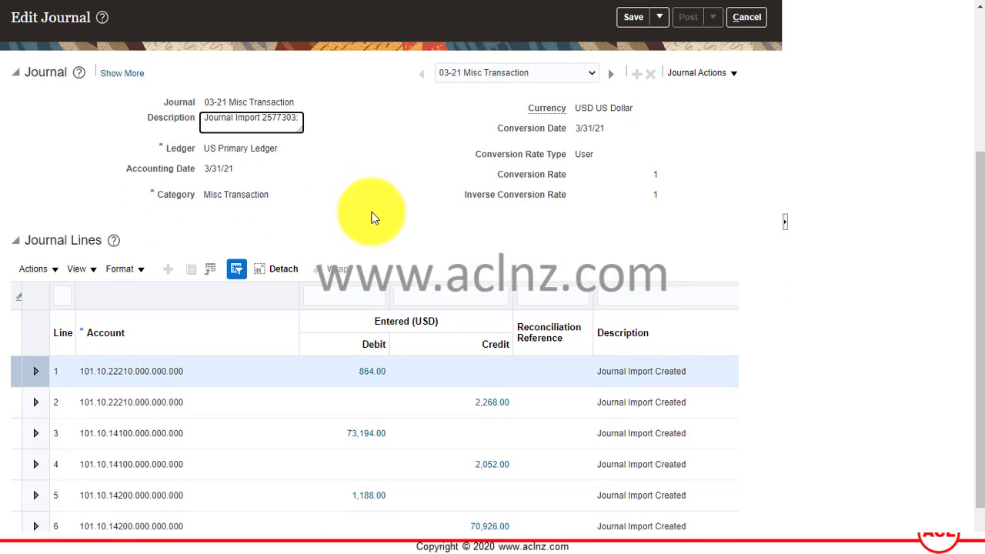
scroll(371, 217, down, 1)
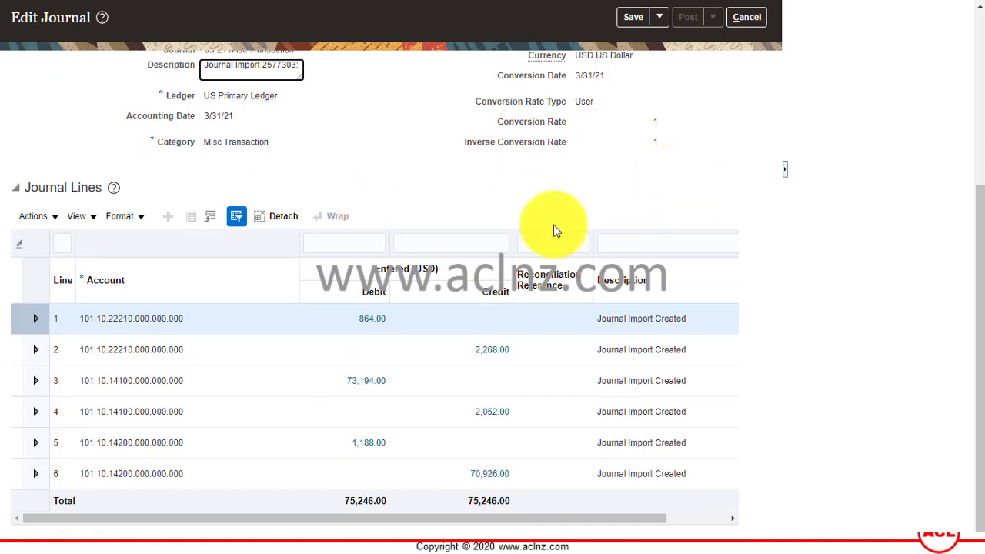
Expand journal line 2 and examine the description of its account segments
click(143, 352)
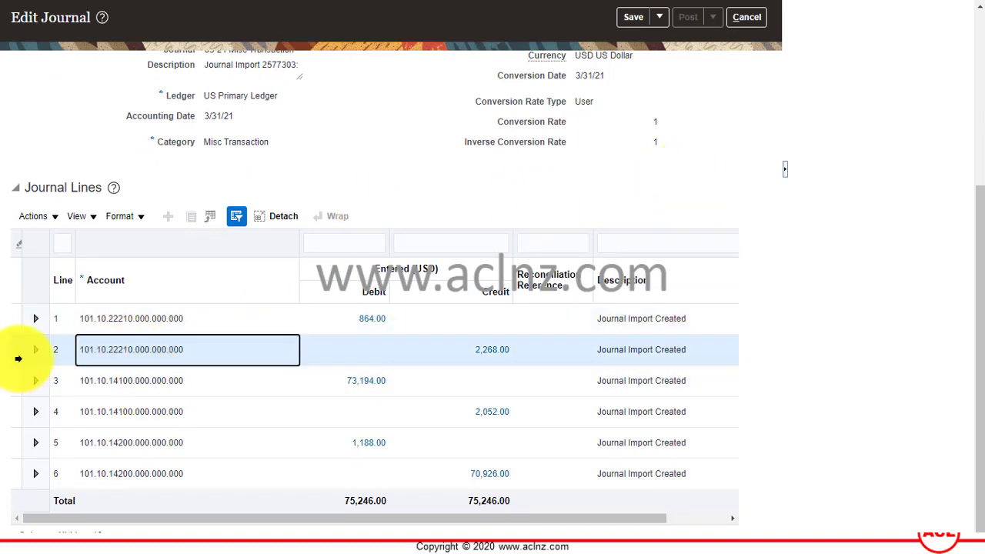
click(31, 353)
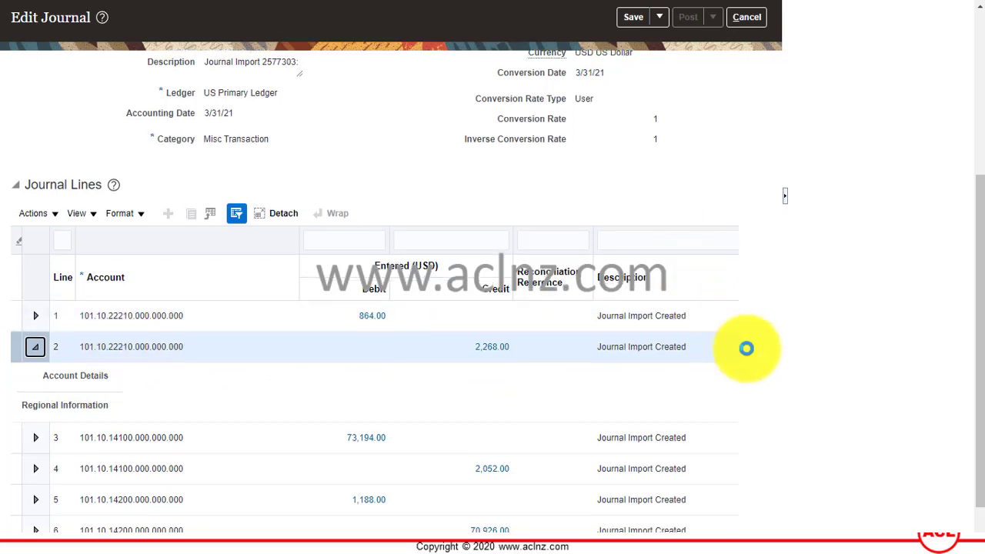
scroll(758, 350, down, 1)
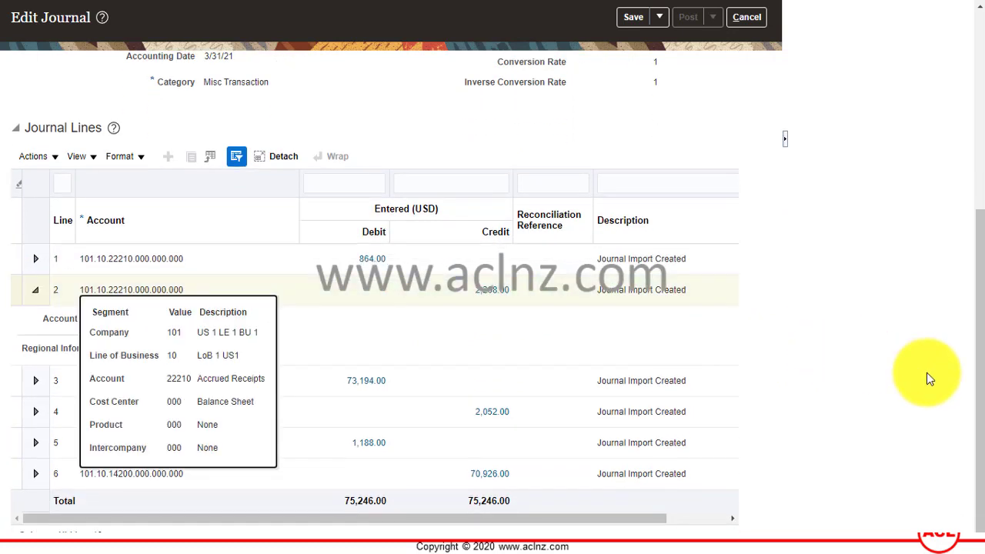
Drill down from line 2's credit amount and examine the subledger line's transaction information, including item, quantity and legal entity
click(485, 289)
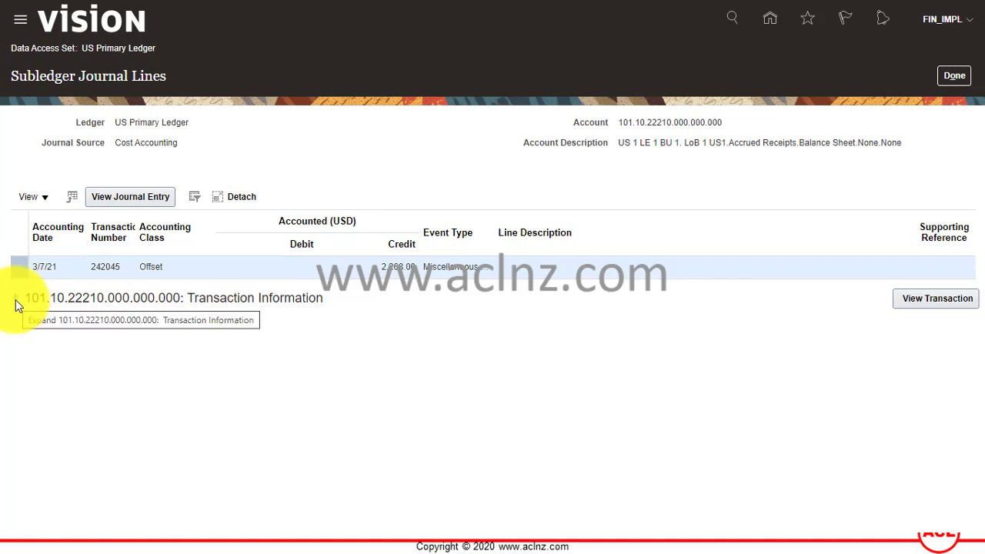
click(15, 298)
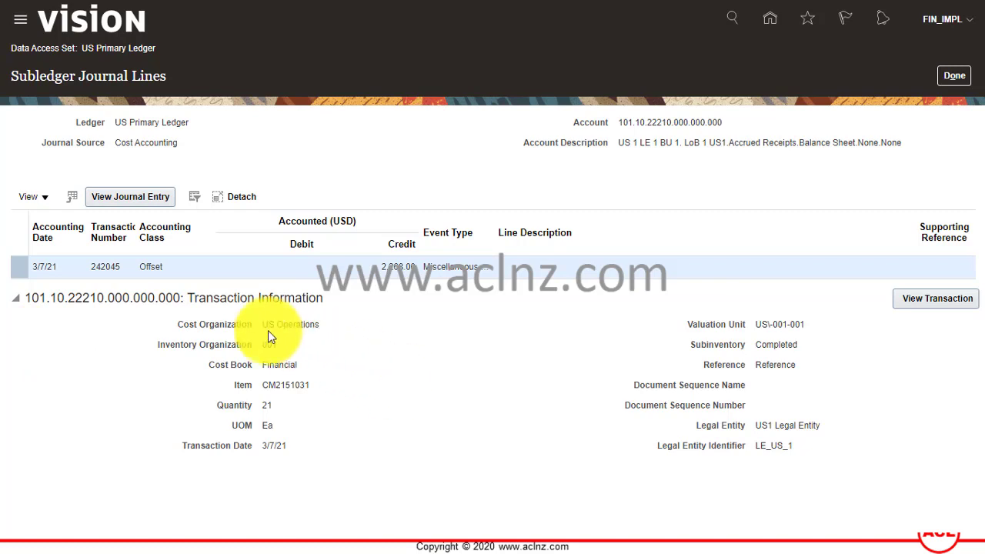
click(261, 381)
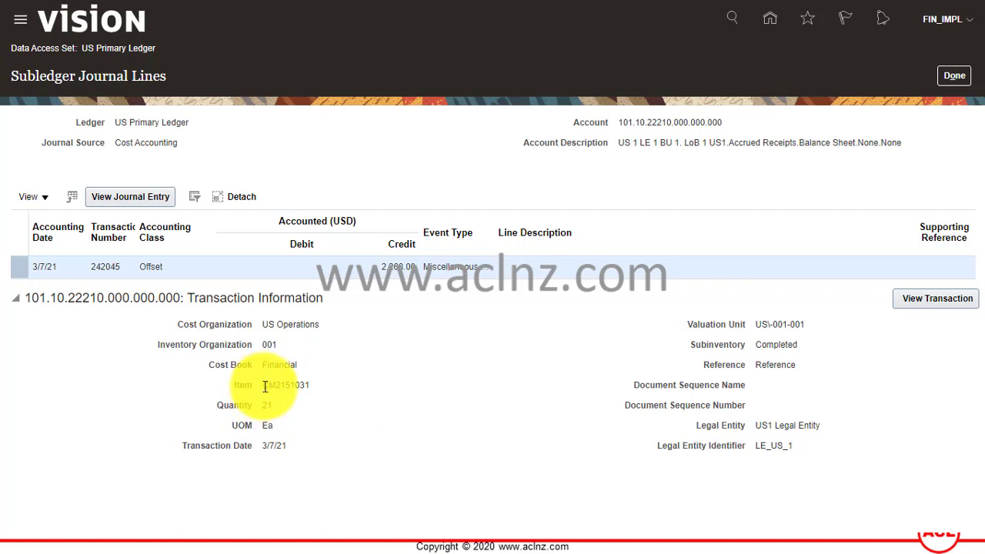
mouse_move(265, 386)
mouse_down()
mouse_move(301, 396)
mouse_move(268, 405)
mouse_up()
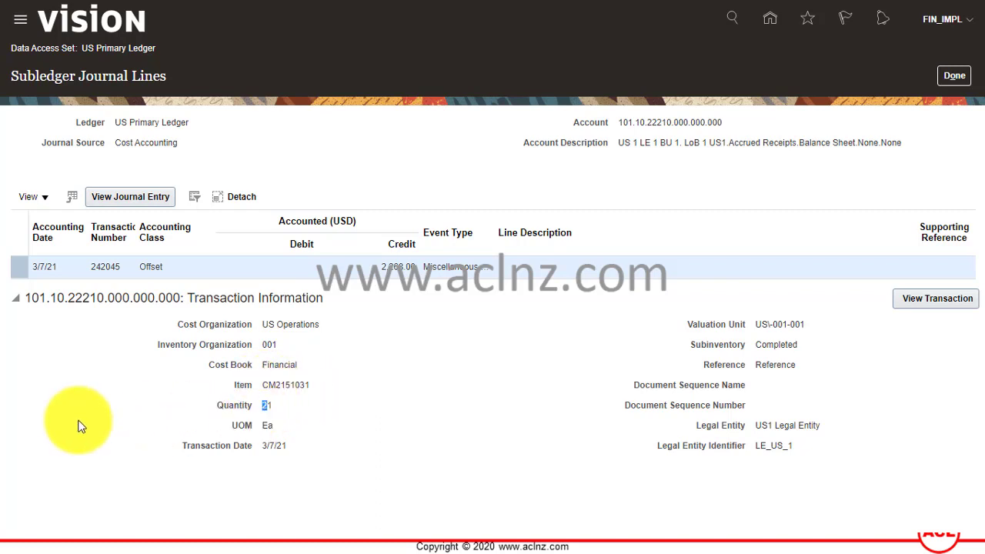
click(55, 405)
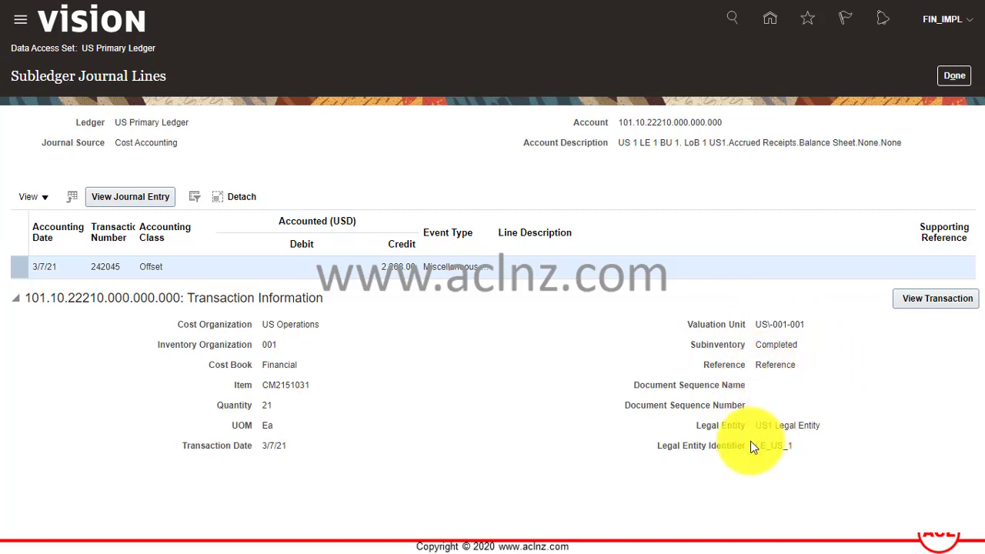
drag(758, 425, 831, 428)
click(839, 423)
View the source transaction's cost accounting distributions and receipt layer, and close both that review and the subledger journal lines
click(919, 300)
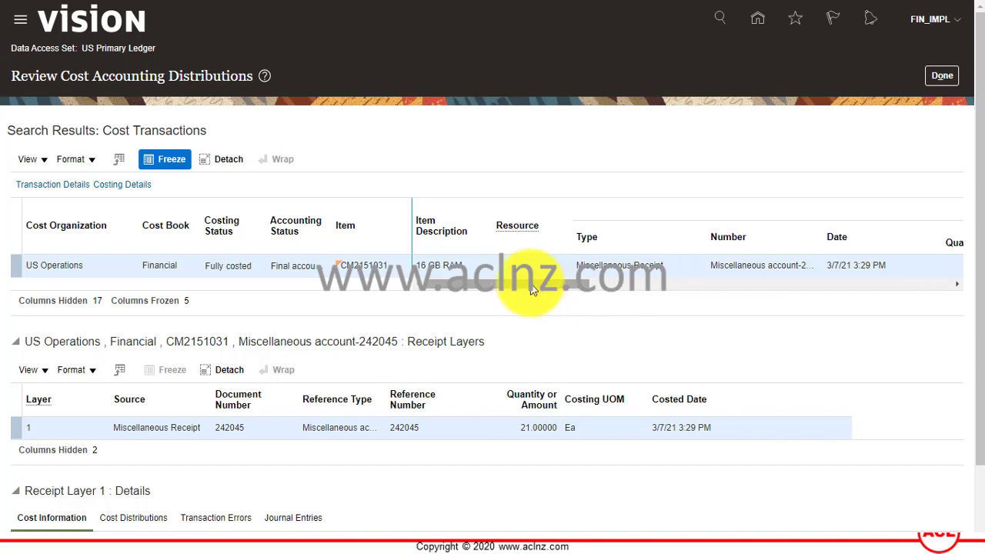
drag(524, 286, 500, 341)
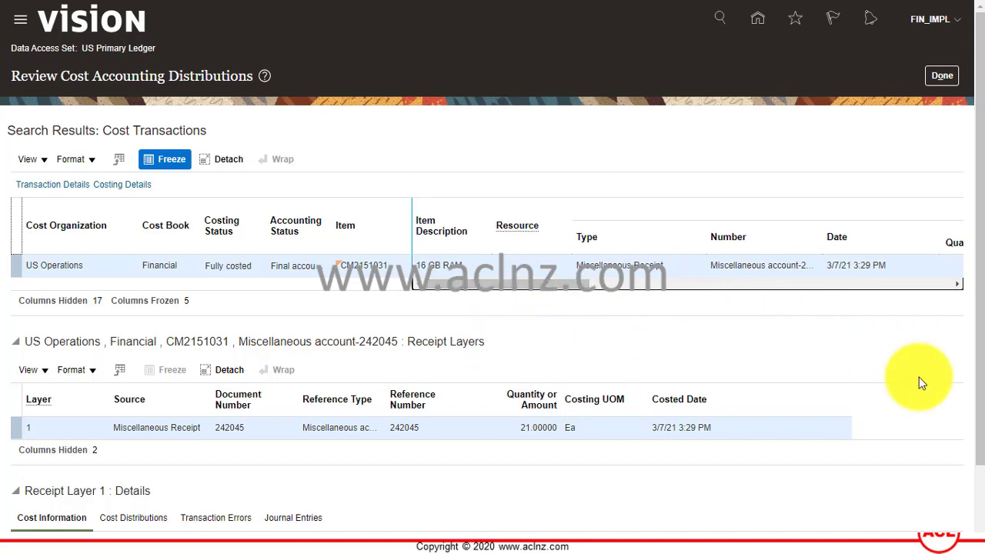
click(942, 76)
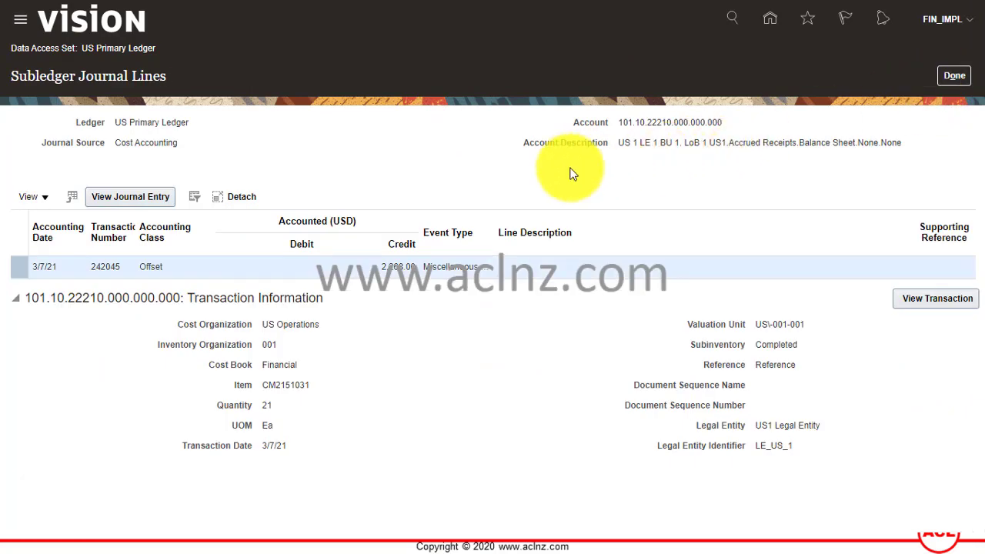
click(952, 76)
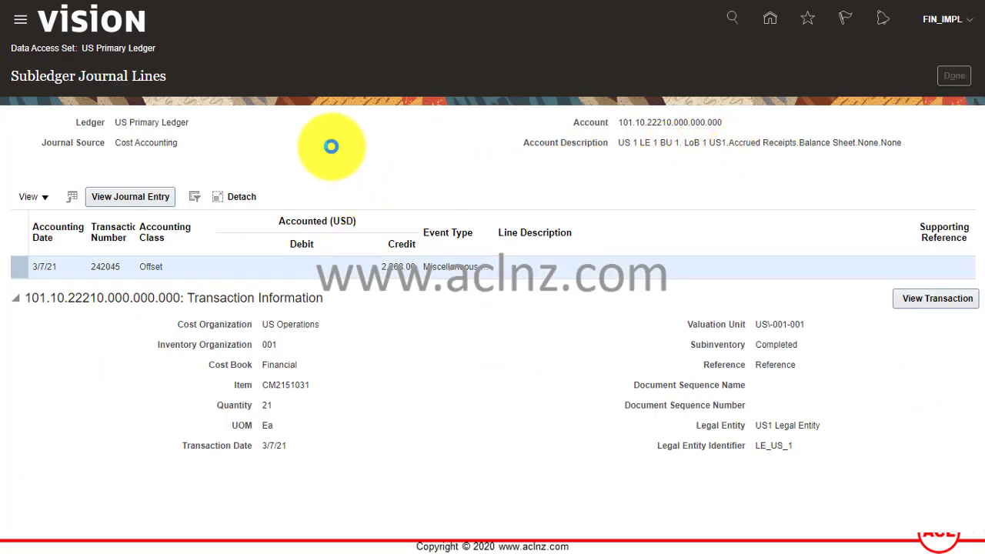